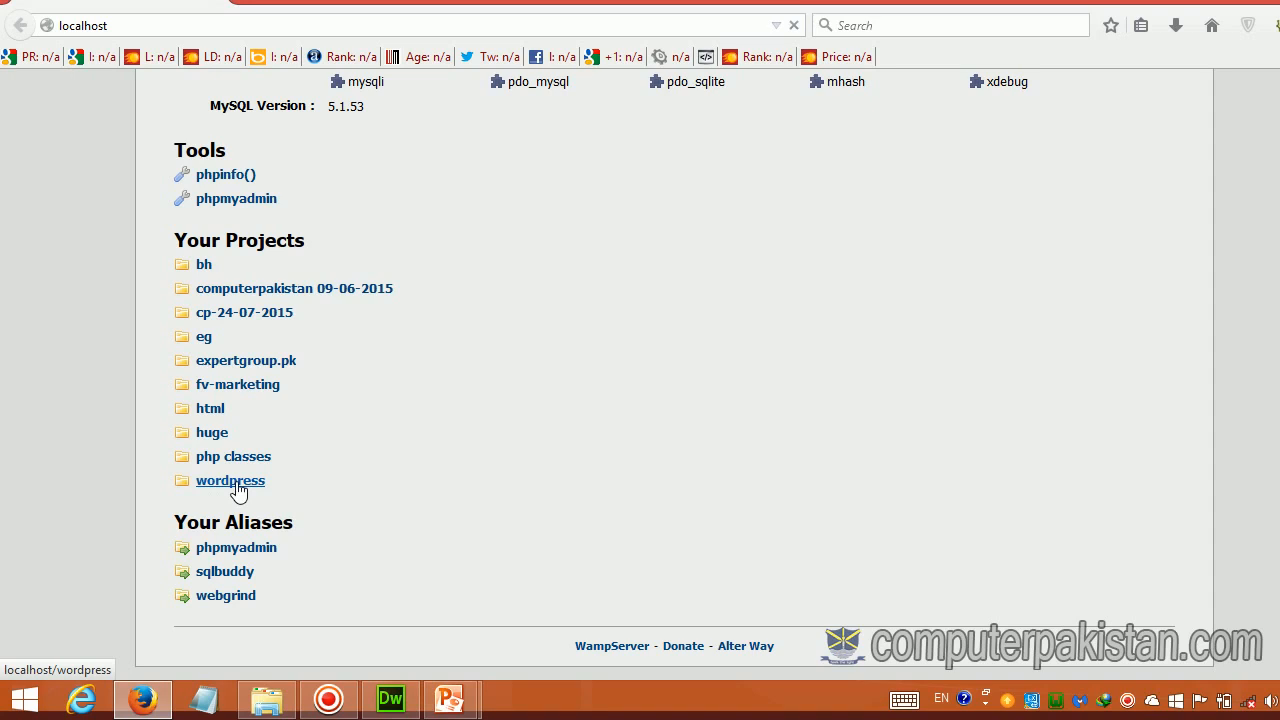
{"action": "left_click", "coordinate": [238, 490]}
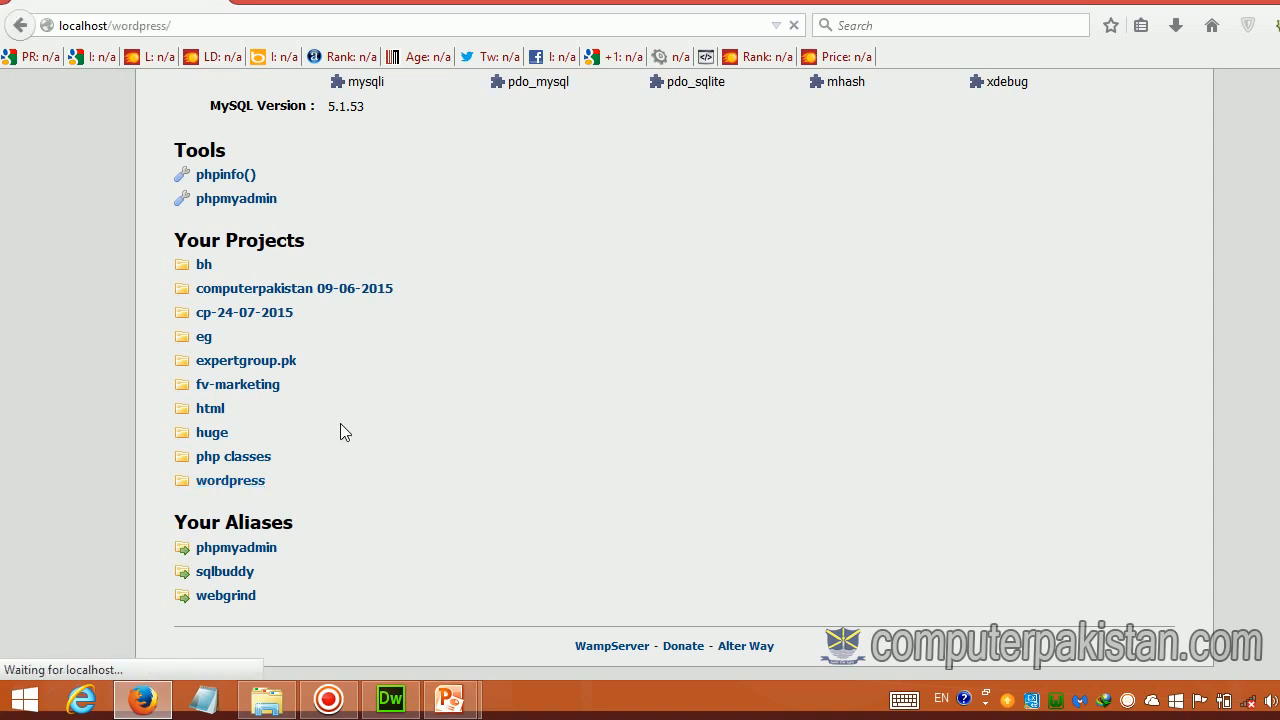
{"action": "scroll", "coordinate": [409, 394], "scroll_direction": "down", "scroll_amount": 15}
{"action": "scroll", "coordinate": [409, 390], "scroll_direction": "down", "scroll_amount": 5}
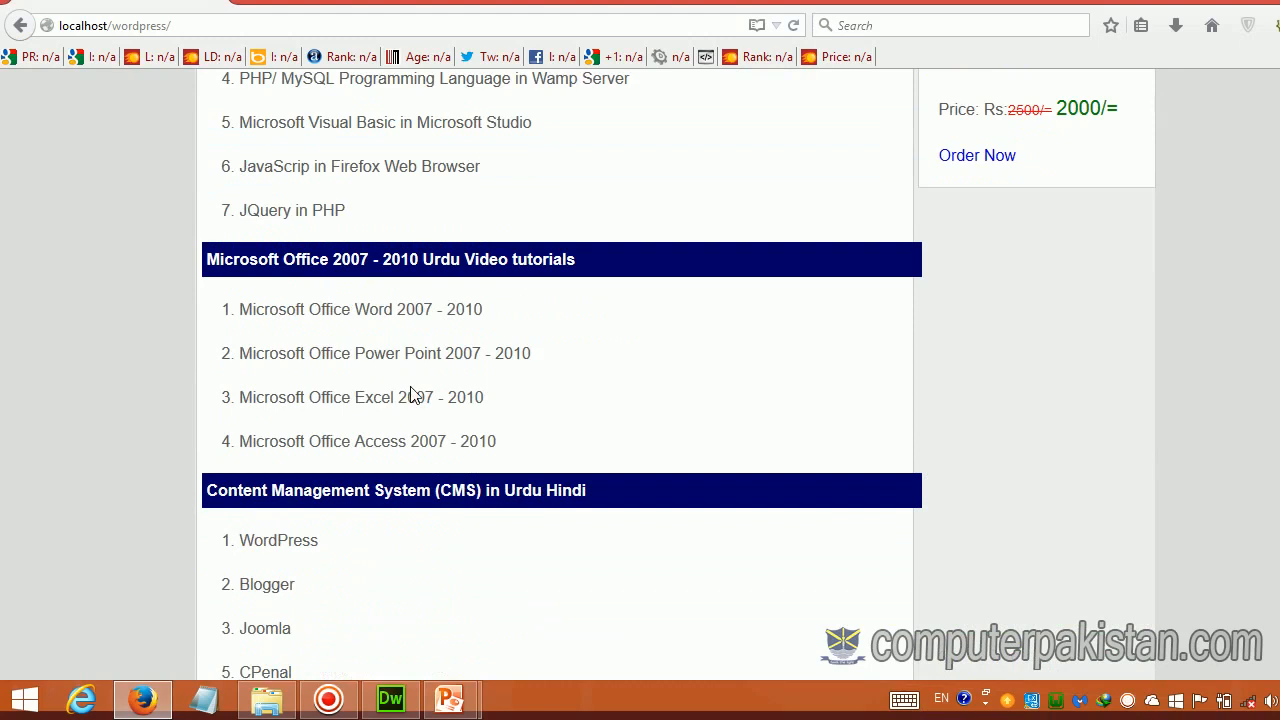
{"action": "scroll", "coordinate": [410, 392], "scroll_direction": "up", "scroll_amount": 20}
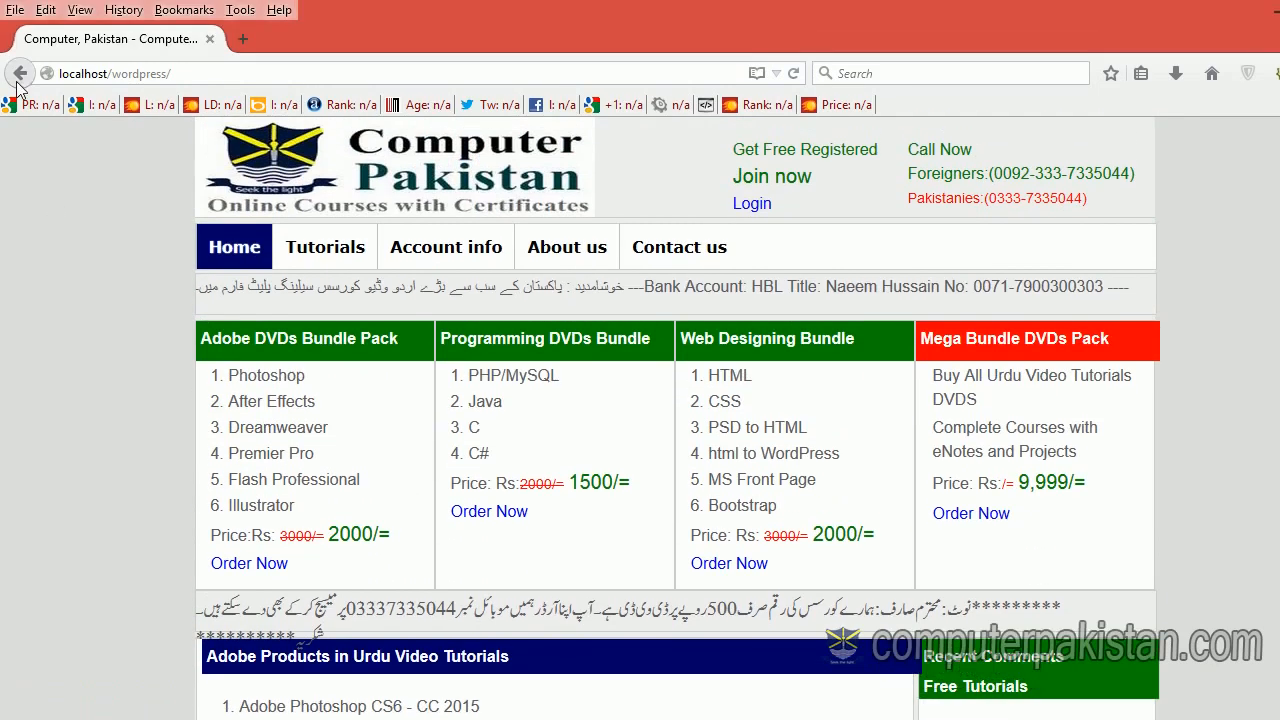
{"action": "left_click", "coordinate": [20, 25]}
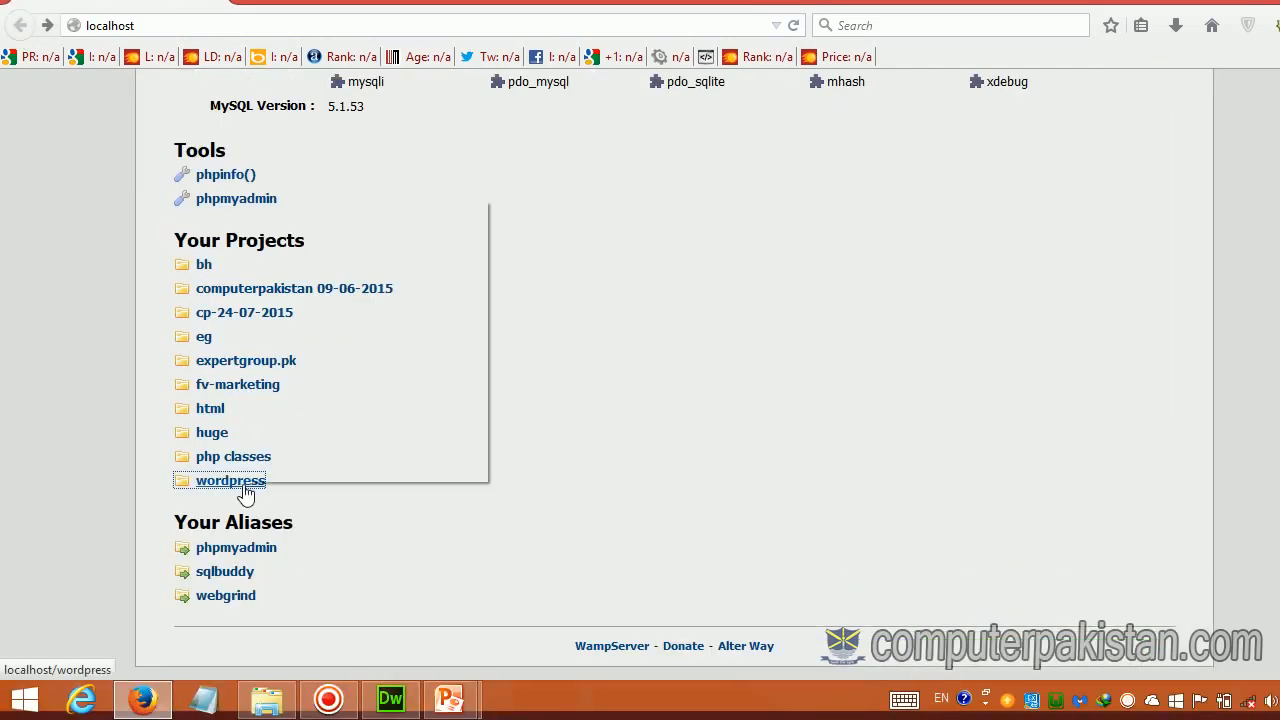
{"action": "right_click", "coordinate": [245, 493]}
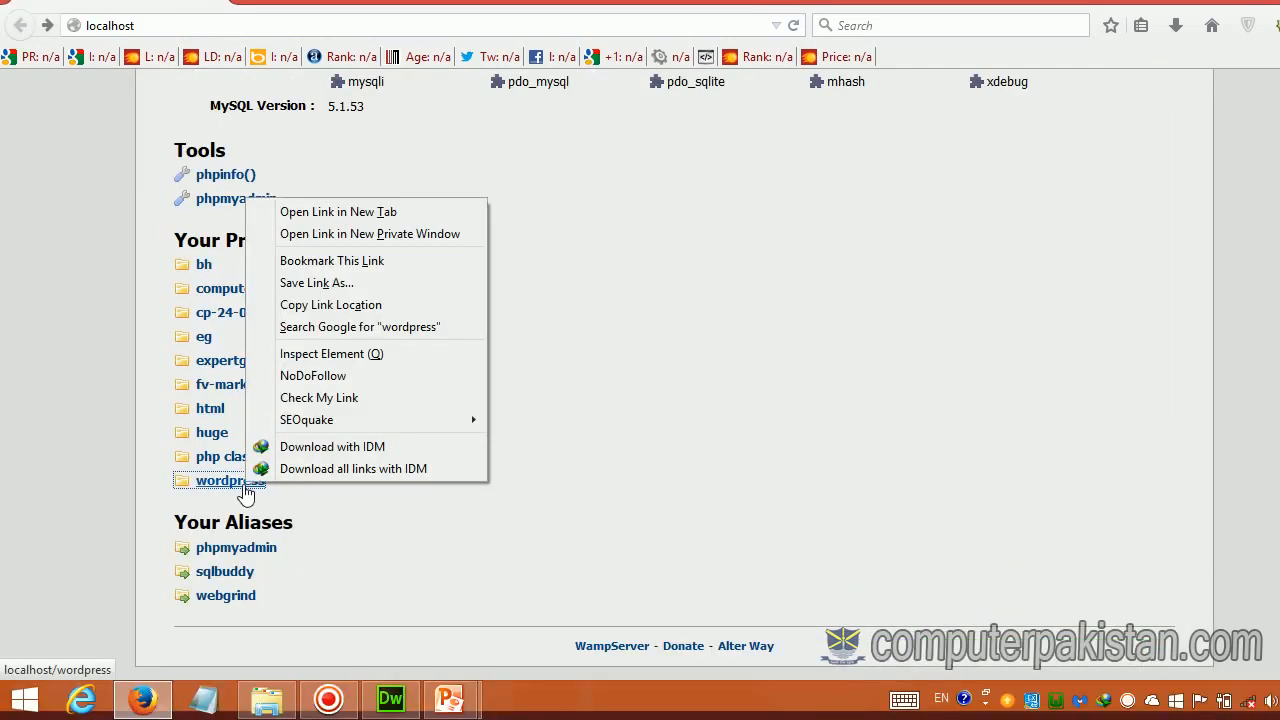
{"action": "left_click", "coordinate": [550, 471]}
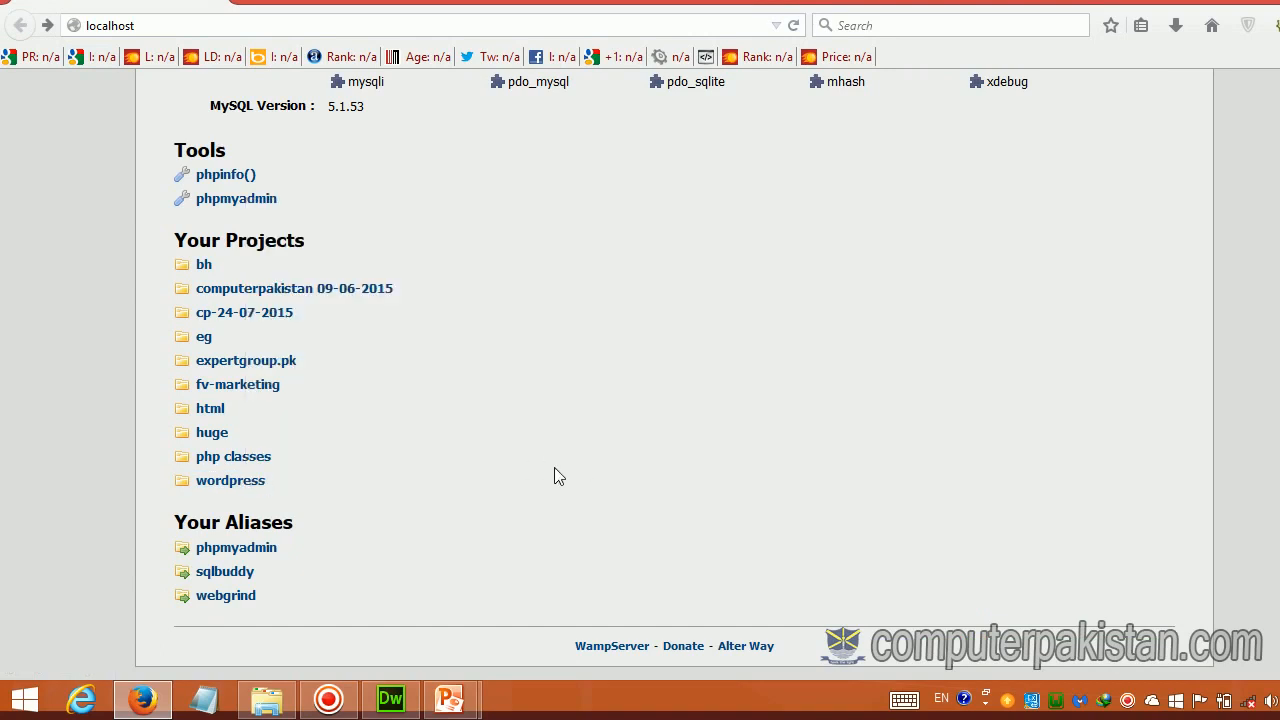
{"action": "left_click", "coordinate": [270, 708]}
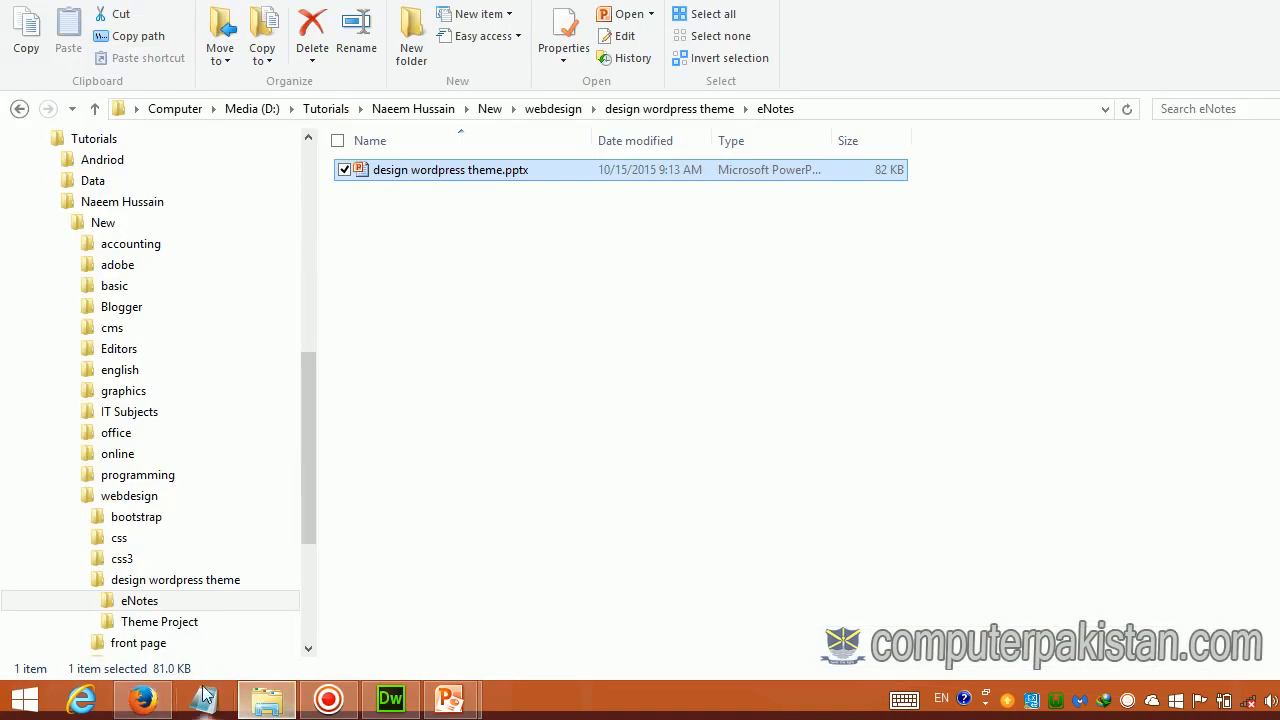
Step: Go to Media (D:) > wamp > www in File Explorer
{"action": "left_click", "coordinate": [201, 685]}
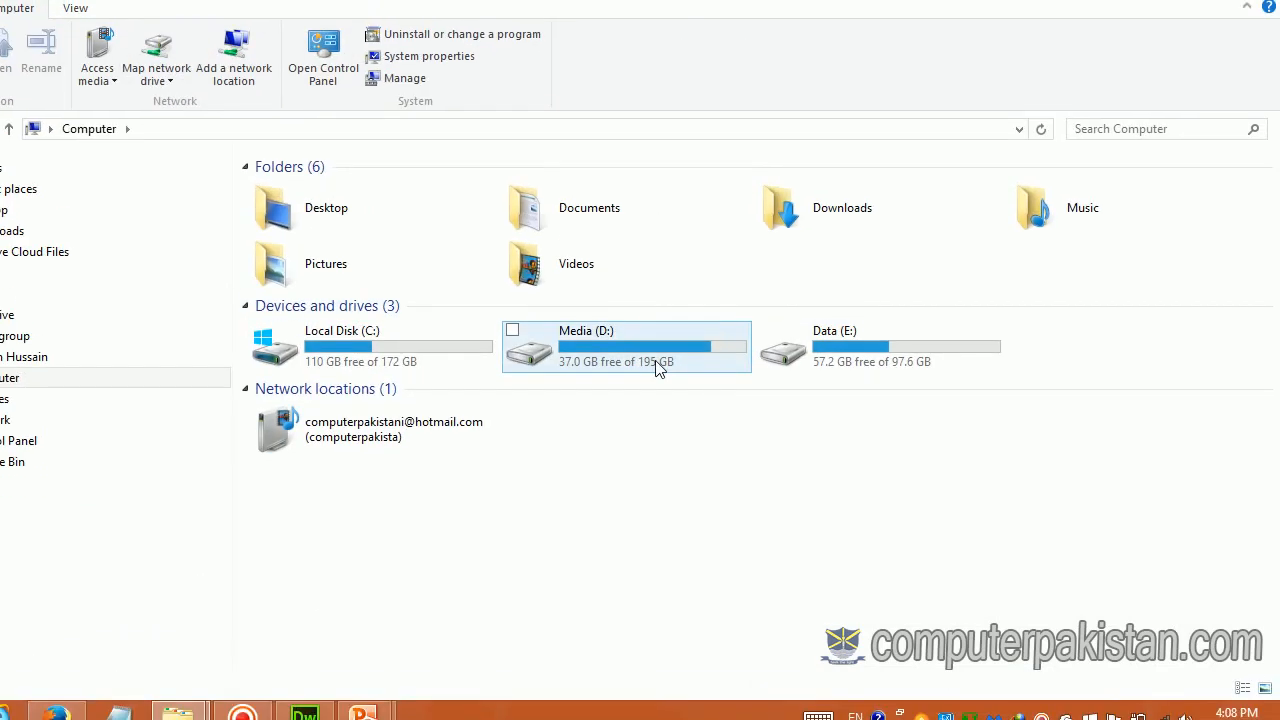
{"action": "double_click", "coordinate": [657, 366]}
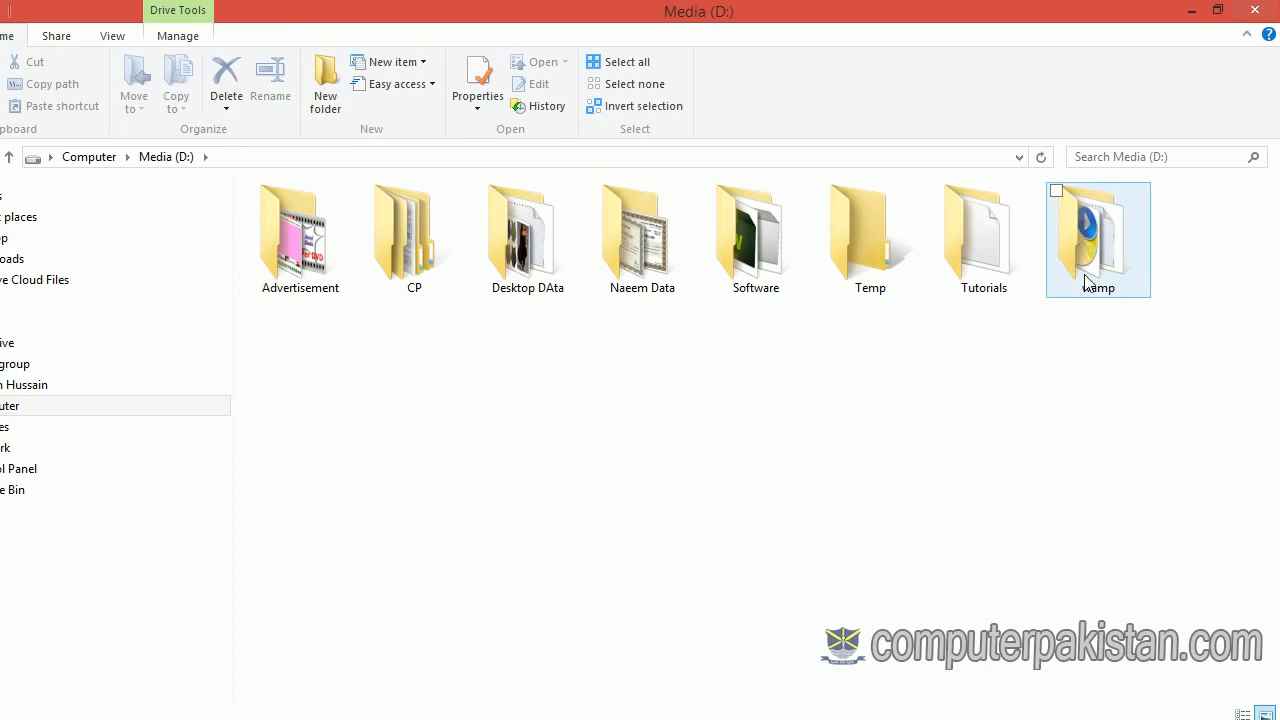
{"action": "mouse_move", "coordinate": [1086, 281]}
{"action": "double_click", "coordinate": [1087, 257]}
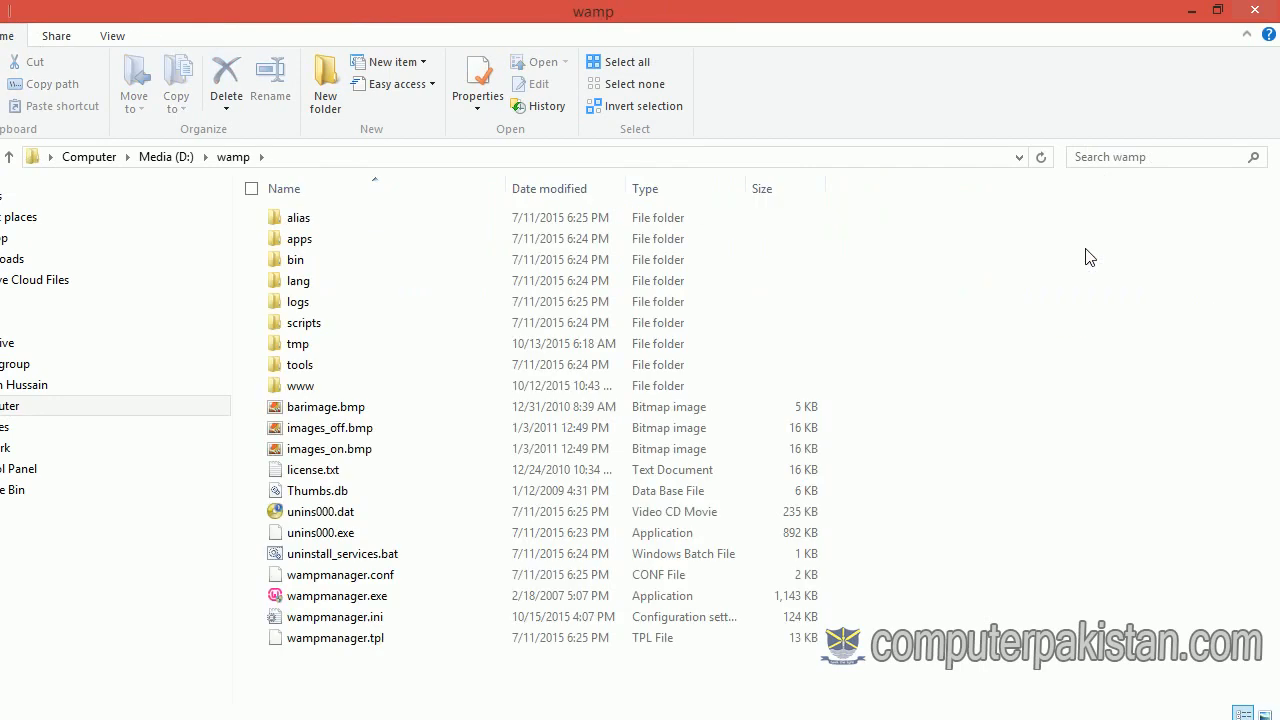
{"action": "double_click", "coordinate": [309, 391]}
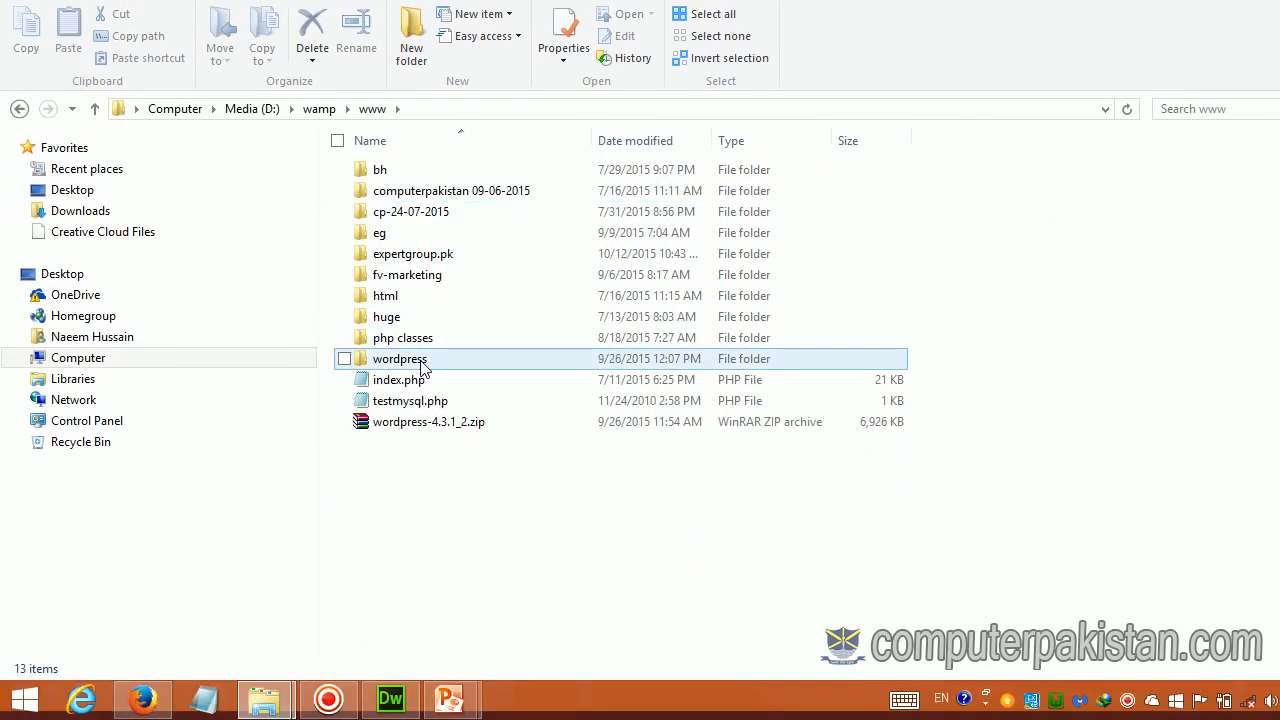
Step: Rename the wordpress folder to wordpress1
{"action": "right_click", "coordinate": [414, 362]}
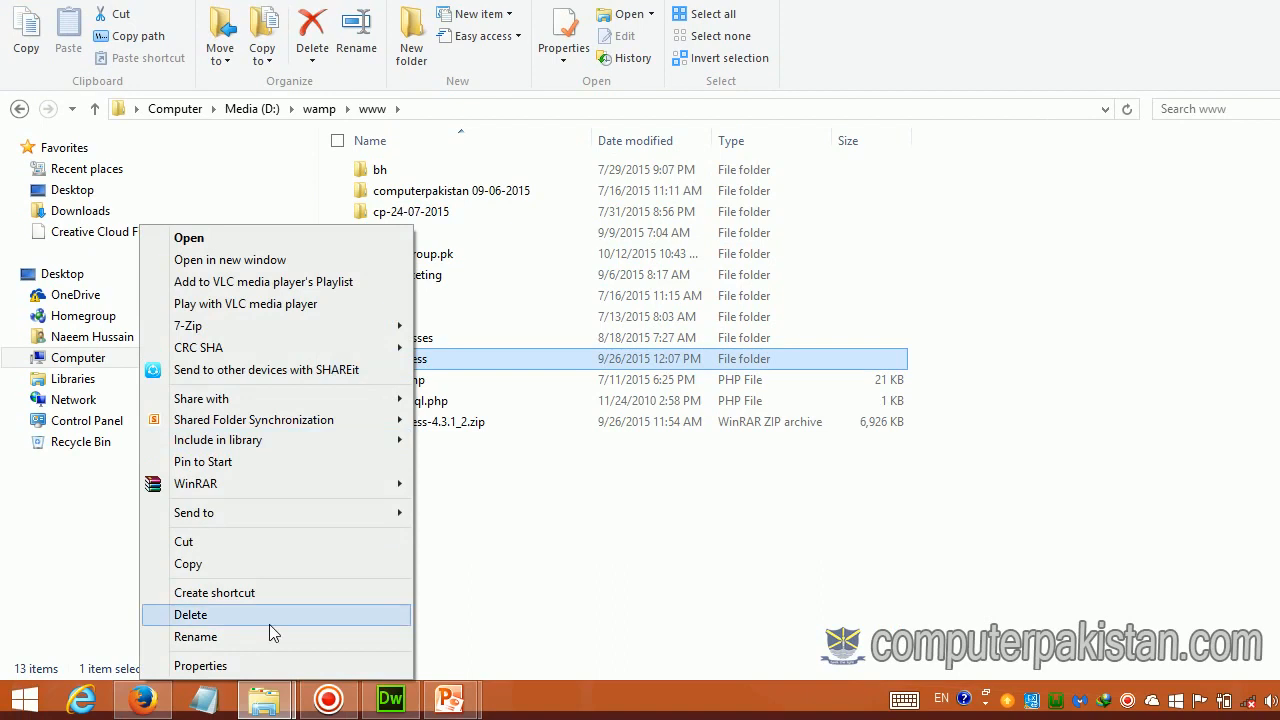
{"action": "left_click", "coordinate": [271, 636]}
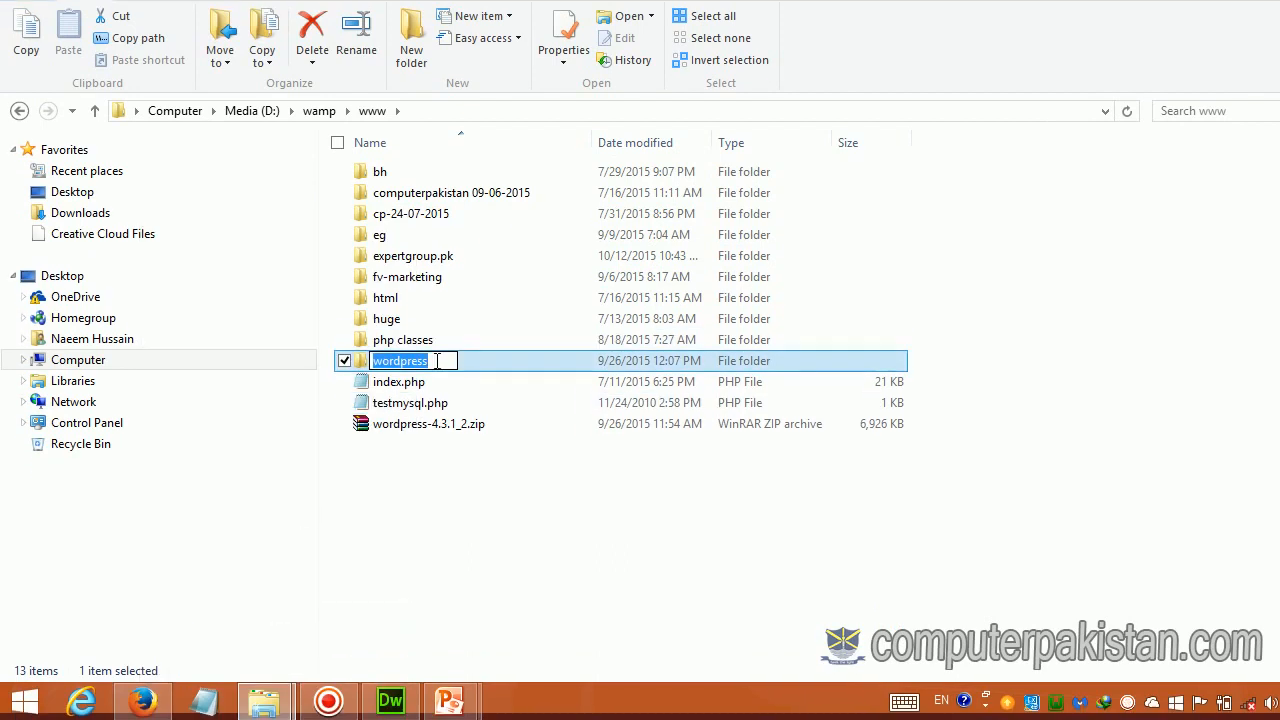
{"action": "left_click", "coordinate": [432, 360]}
{"action": "type", "text": "1"}
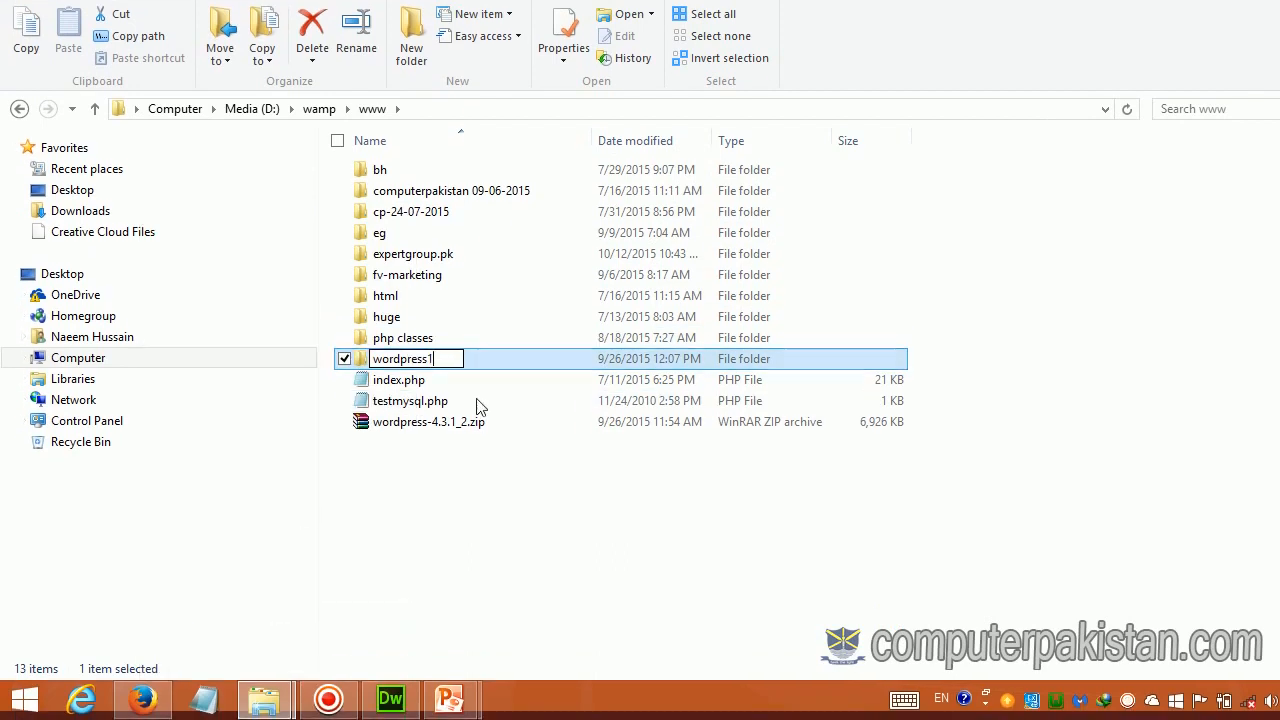
{"action": "left_click", "coordinate": [497, 508]}
Step: Minimize the www and eNotes windows to return to the PowerPoint slide
{"action": "left_click", "coordinate": [408, 360]}
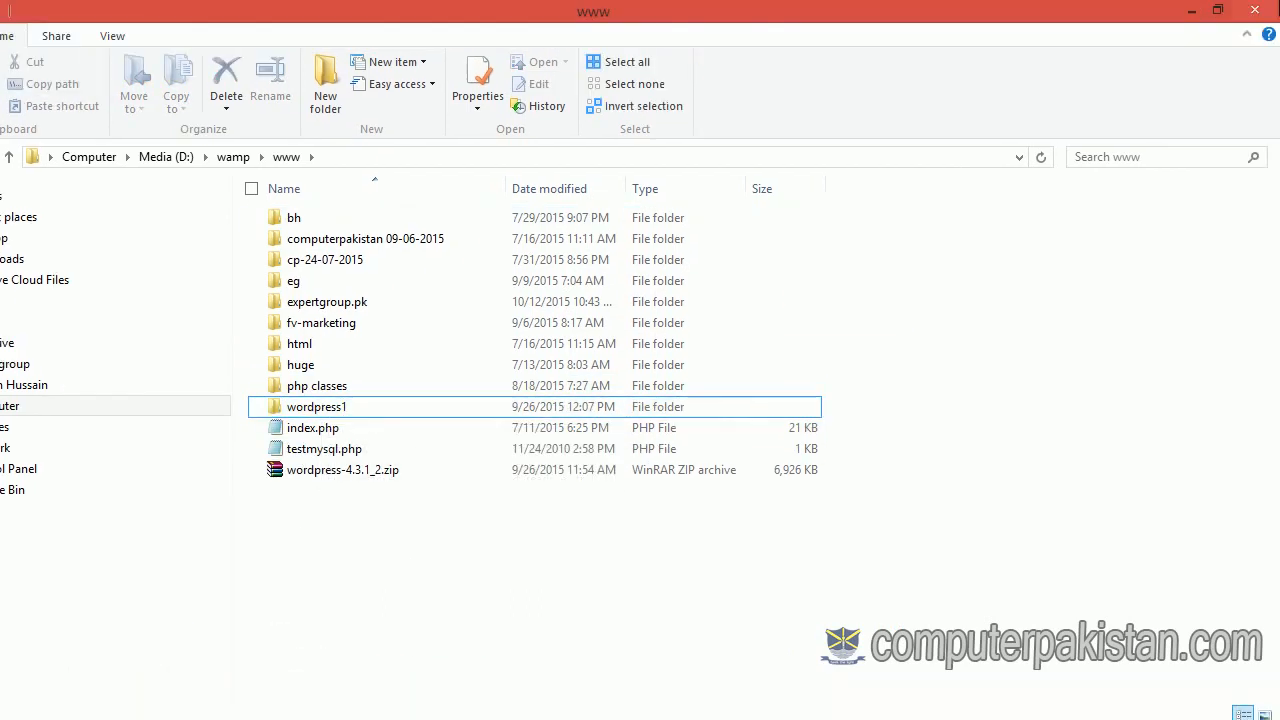
{"action": "left_click", "coordinate": [1190, 10]}
{"action": "left_click", "coordinate": [1192, 12]}
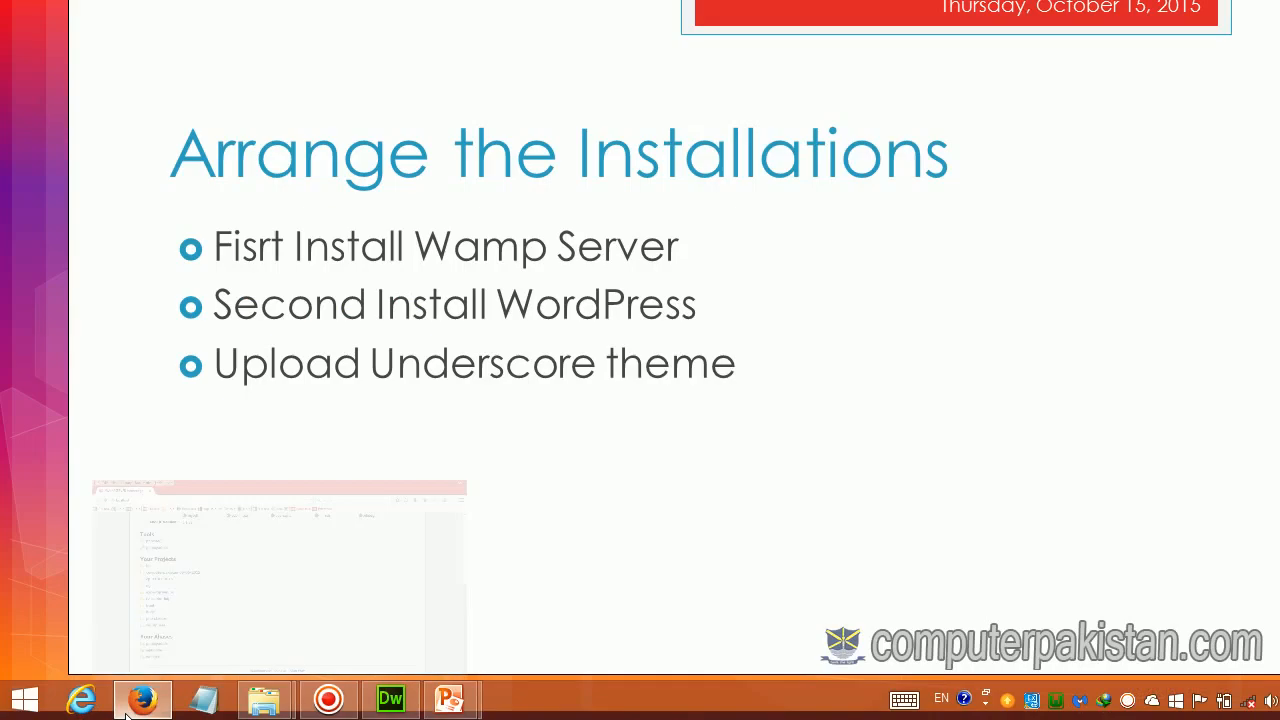
Step: Open the wordpress1 project from the WampServer page in Firefox and reload it
{"action": "left_click", "coordinate": [128, 705]}
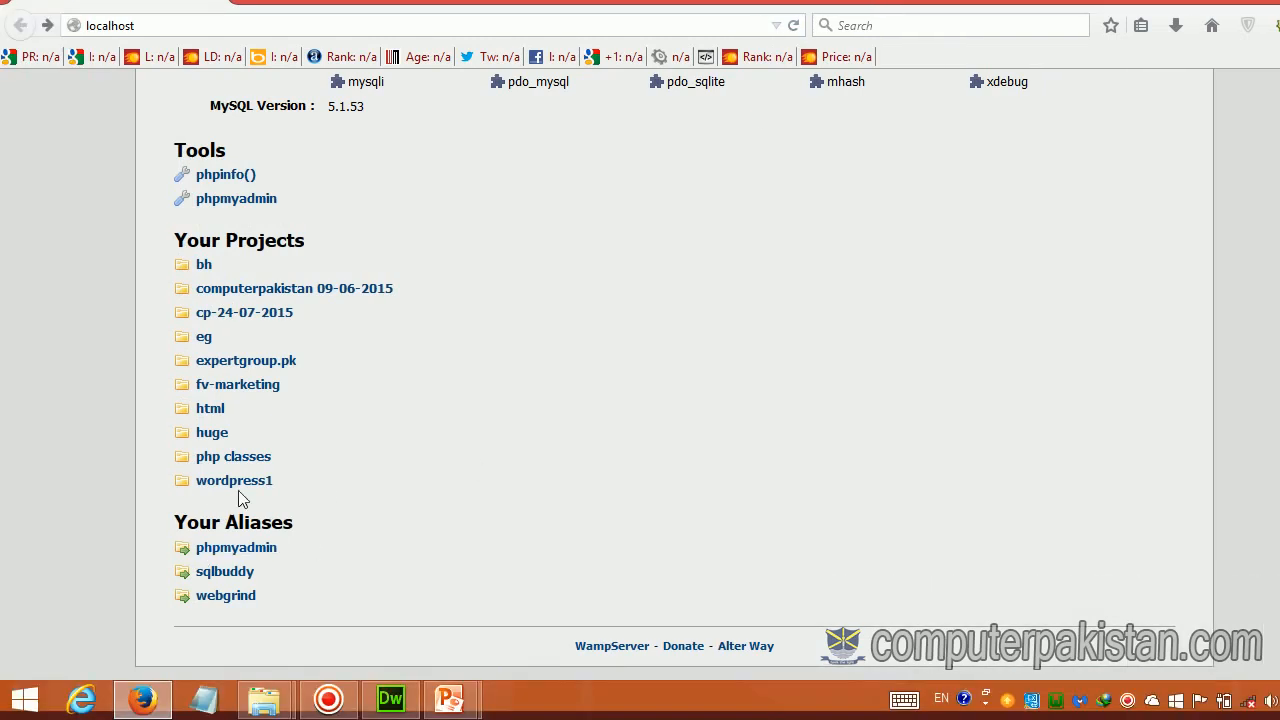
{"action": "left_click", "coordinate": [166, 538]}
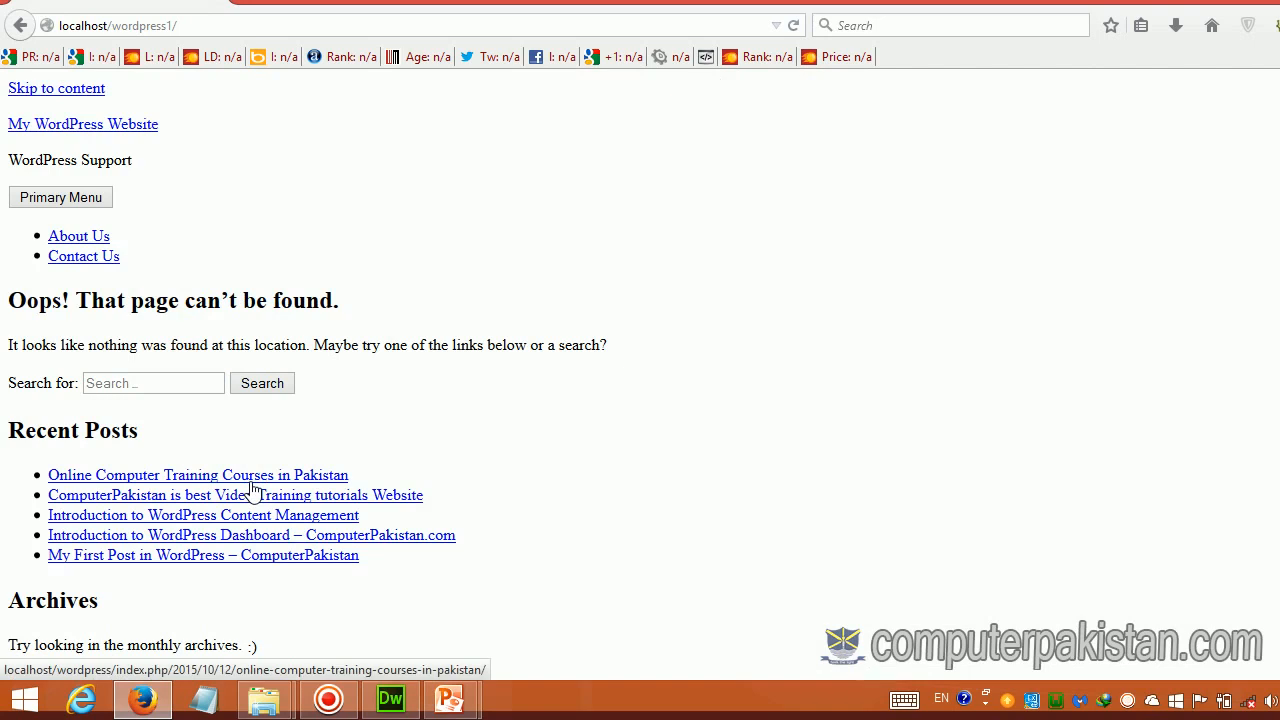
{"action": "left_click", "coordinate": [795, 26]}
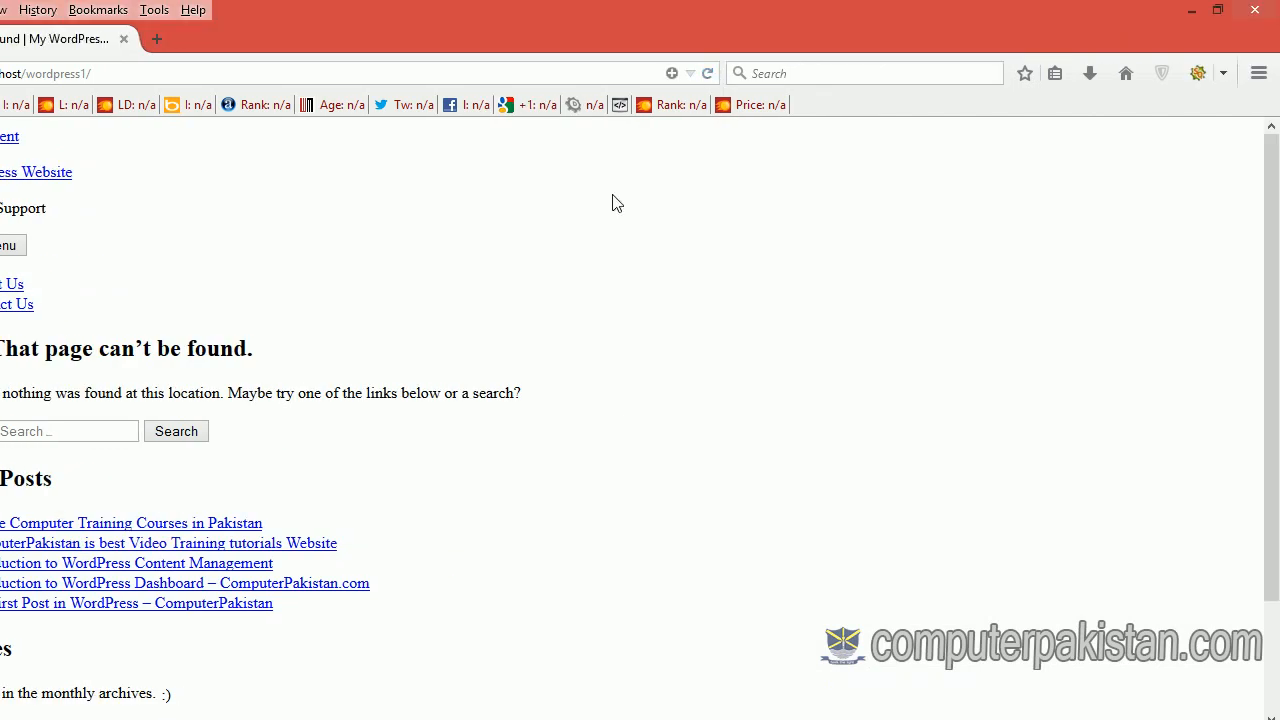
{"action": "scroll", "coordinate": [515, 380], "scroll_direction": "down", "scroll_amount": 3}
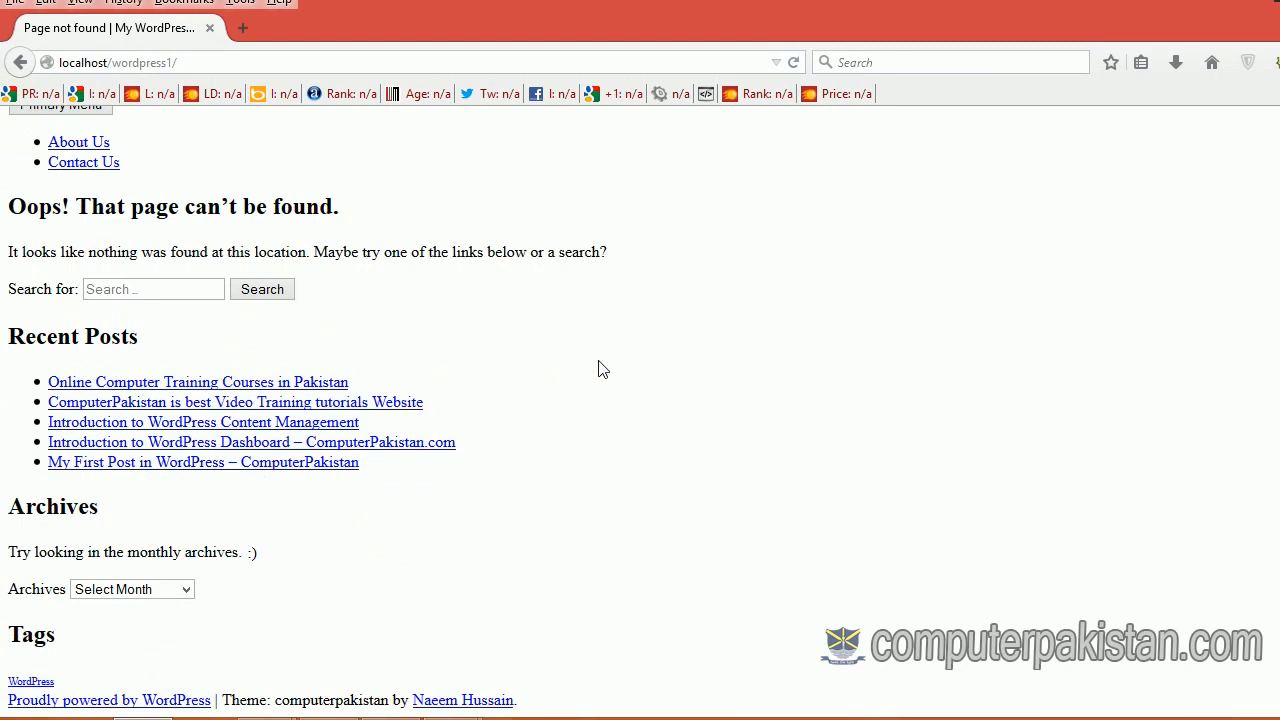
{"action": "scroll", "coordinate": [600, 368], "scroll_direction": "up", "scroll_amount": 3}
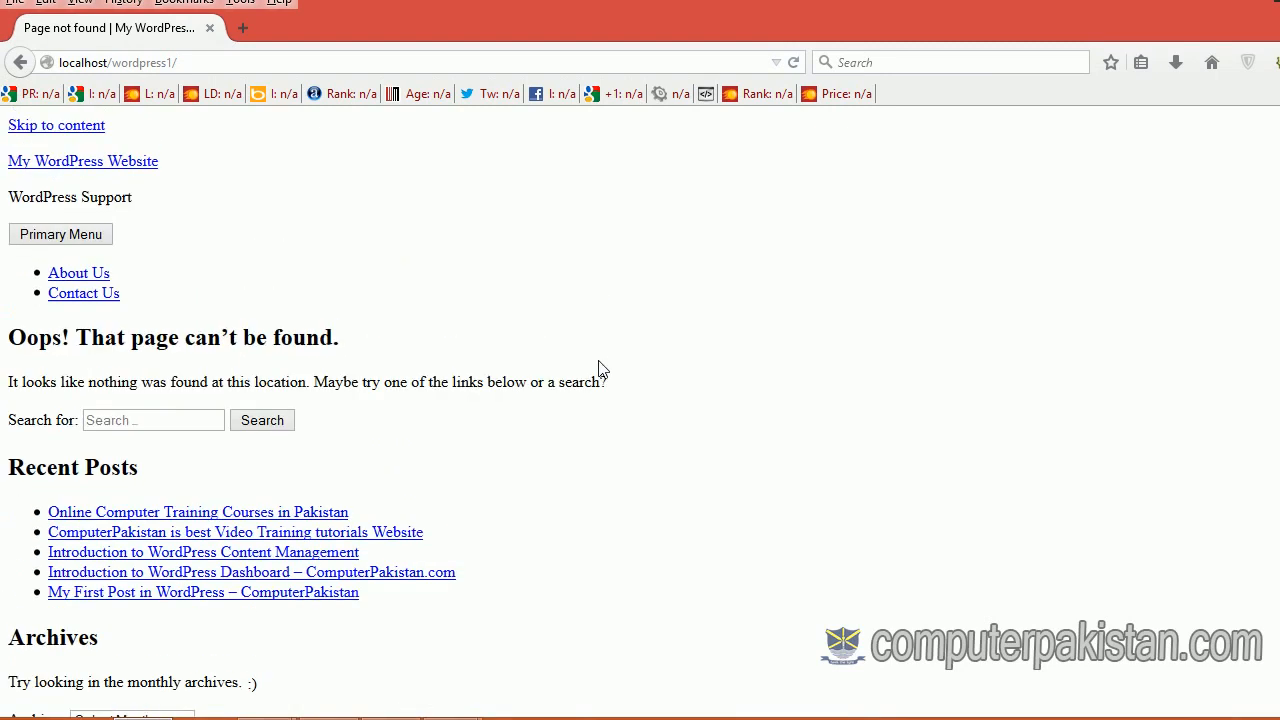
Step: Go back to the WampServer home page and bring the eNotes Explorer window forward
{"action": "left_click", "coordinate": [18, 67]}
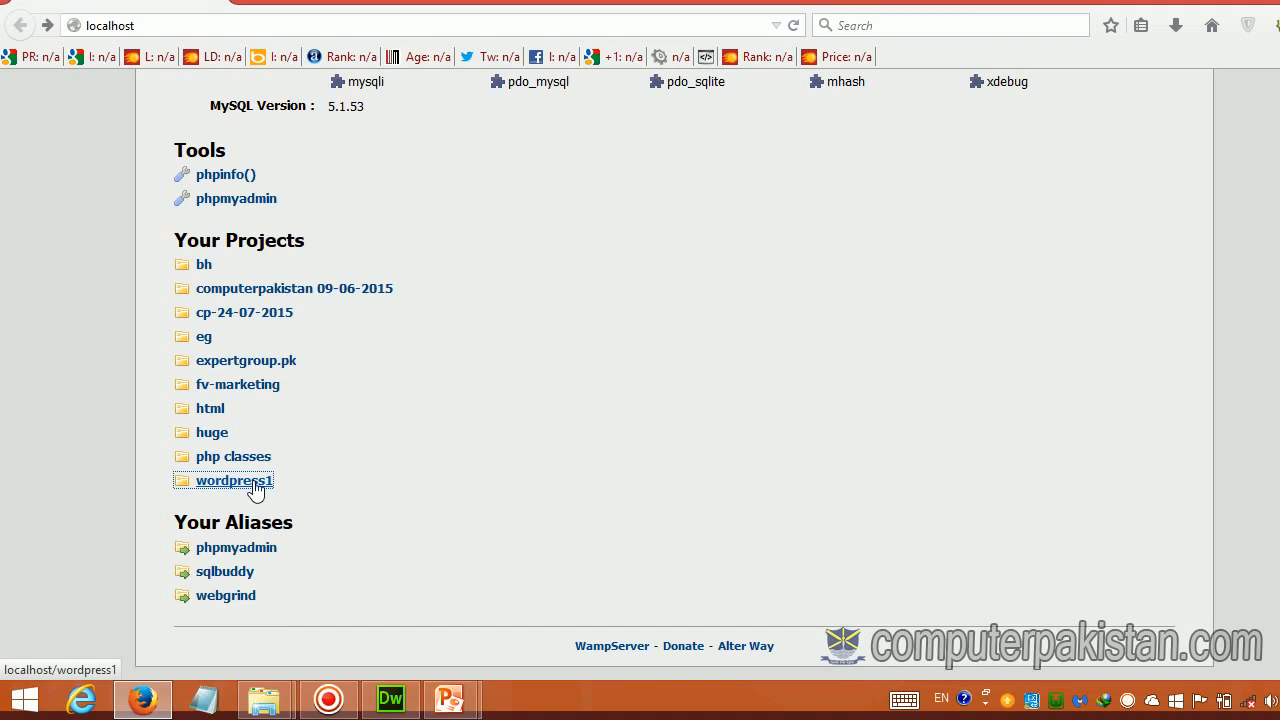
{"action": "mouse_move", "coordinate": [262, 700]}
{"action": "left_click", "coordinate": [241, 648]}
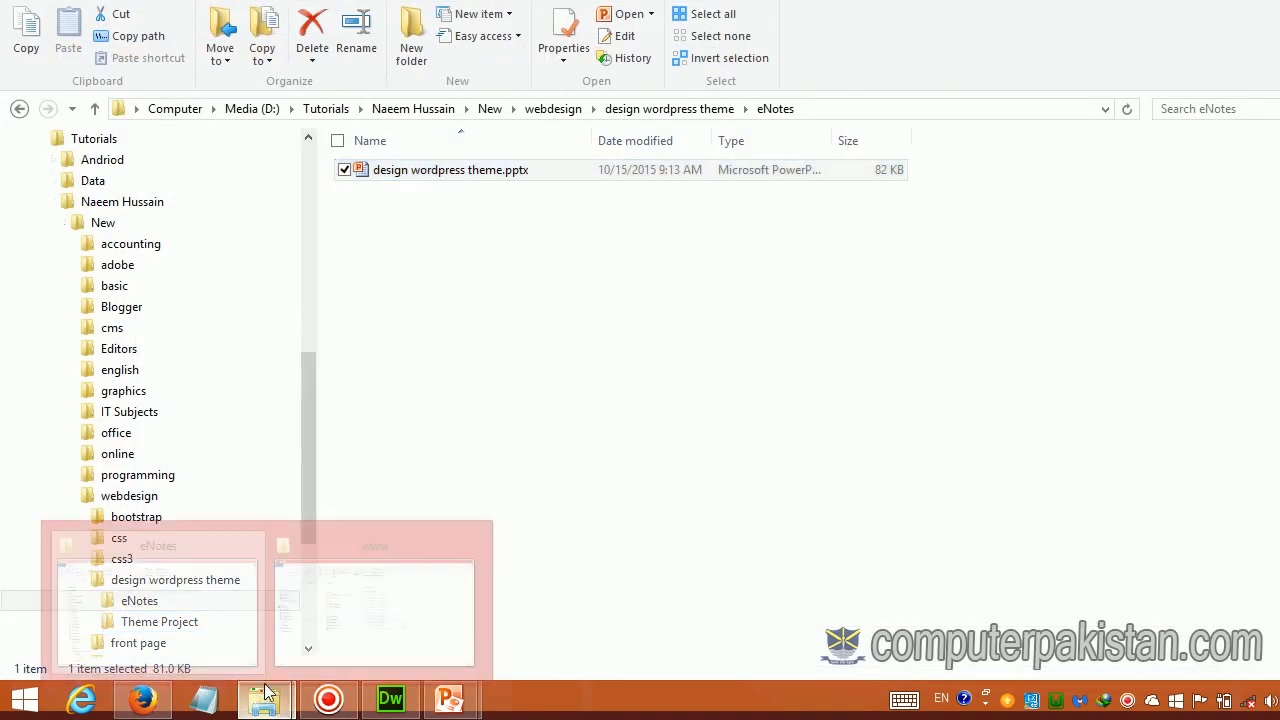
Step: Rename the wordpress1 folder in www back to wordpress
{"action": "left_click", "coordinate": [363, 623]}
{"action": "left_click", "coordinate": [405, 358]}
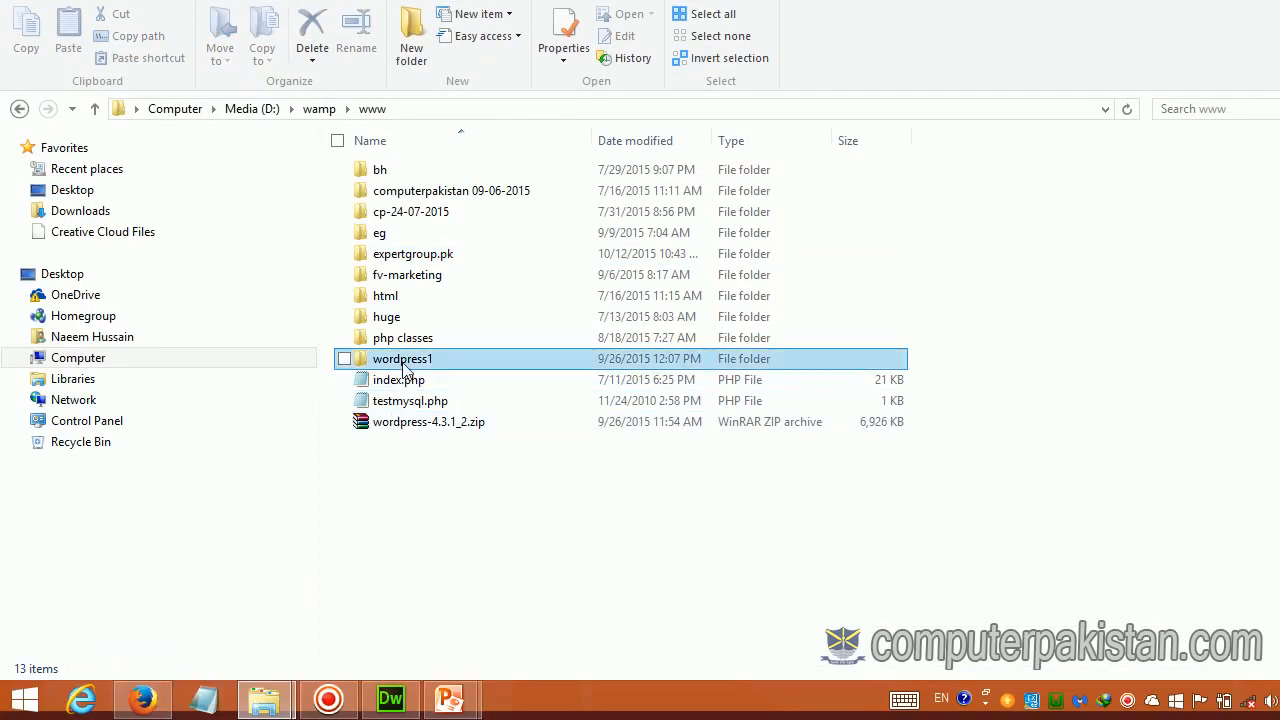
{"action": "right_click", "coordinate": [405, 358]}
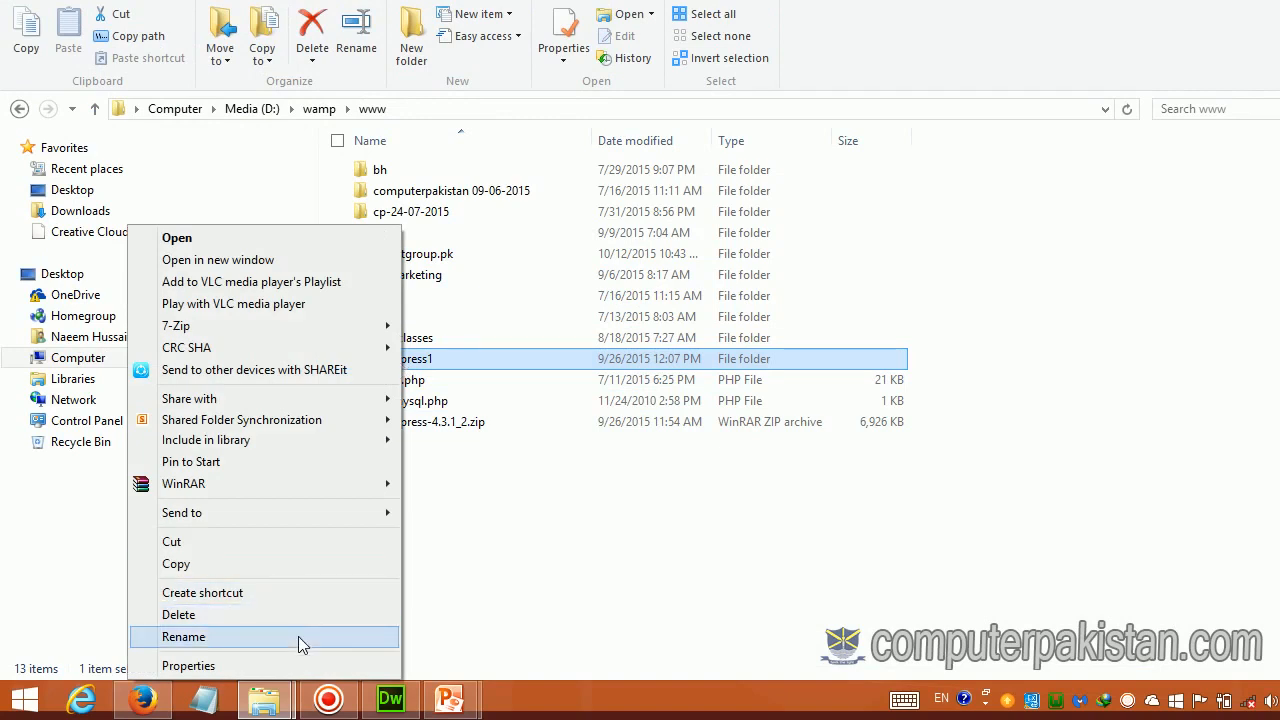
{"action": "left_click", "coordinate": [183, 637]}
{"action": "left_click", "coordinate": [446, 360]}
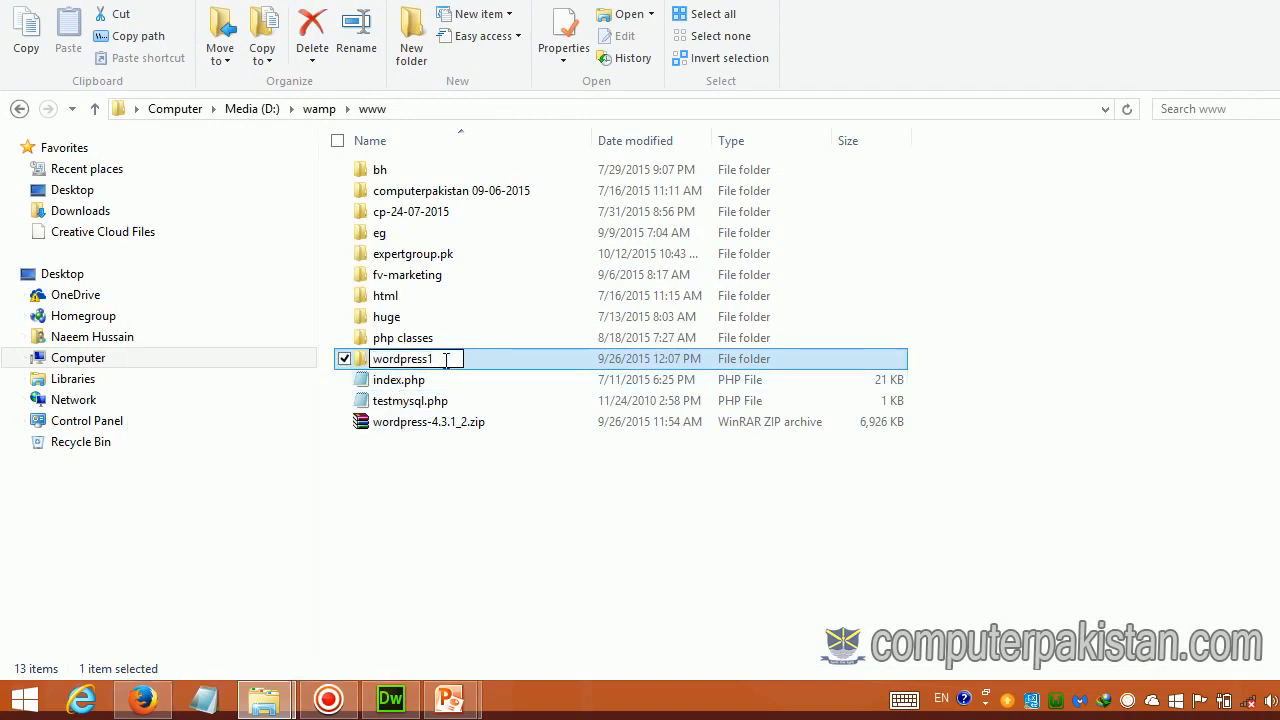
{"action": "key", "text": "BackSpace"}
{"action": "left_click", "coordinate": [463, 527]}
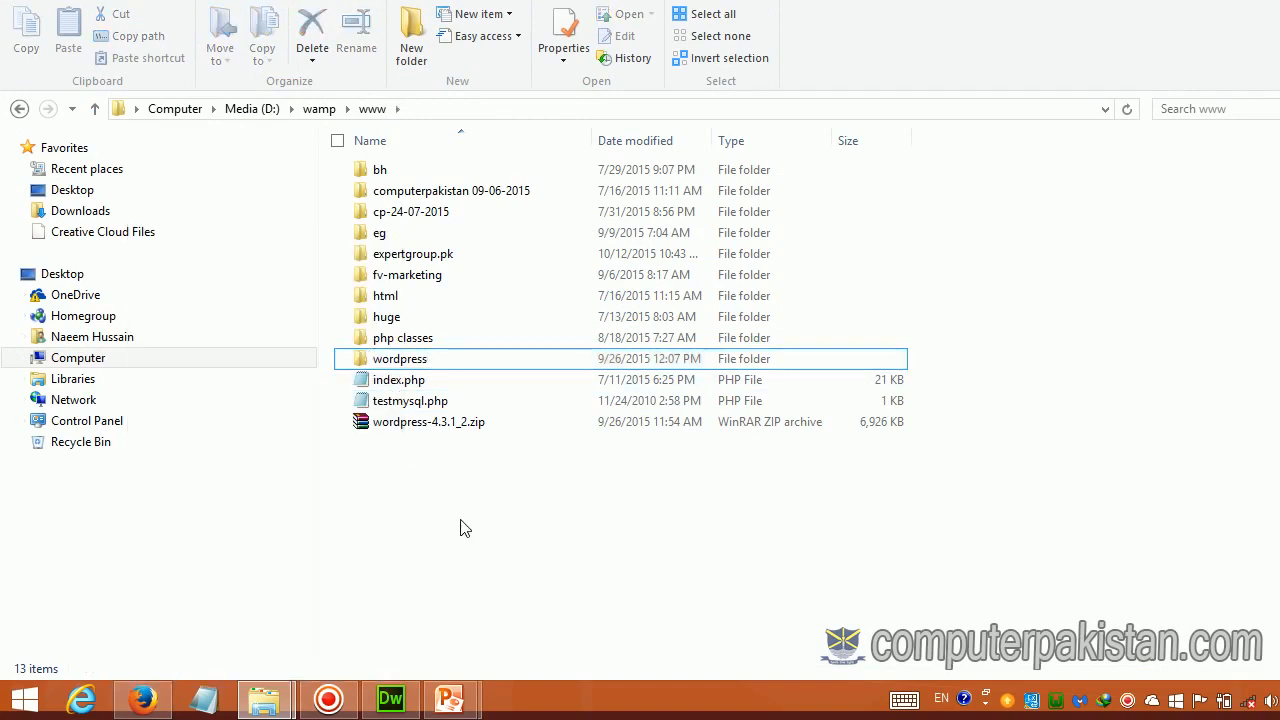
Step: Refresh localhost in Firefox, open the wordpress project to confirm it loads, then minimize Firefox
{"action": "left_click", "coordinate": [142, 700]}
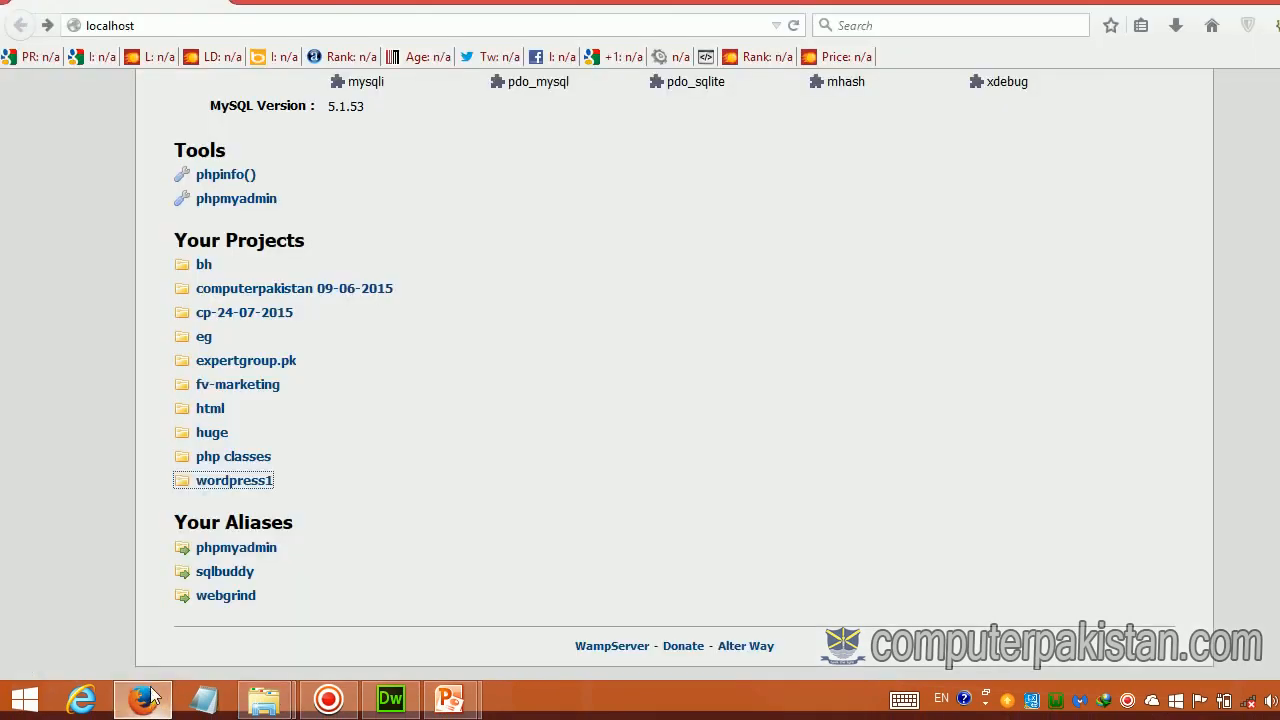
{"action": "left_click", "coordinate": [707, 74]}
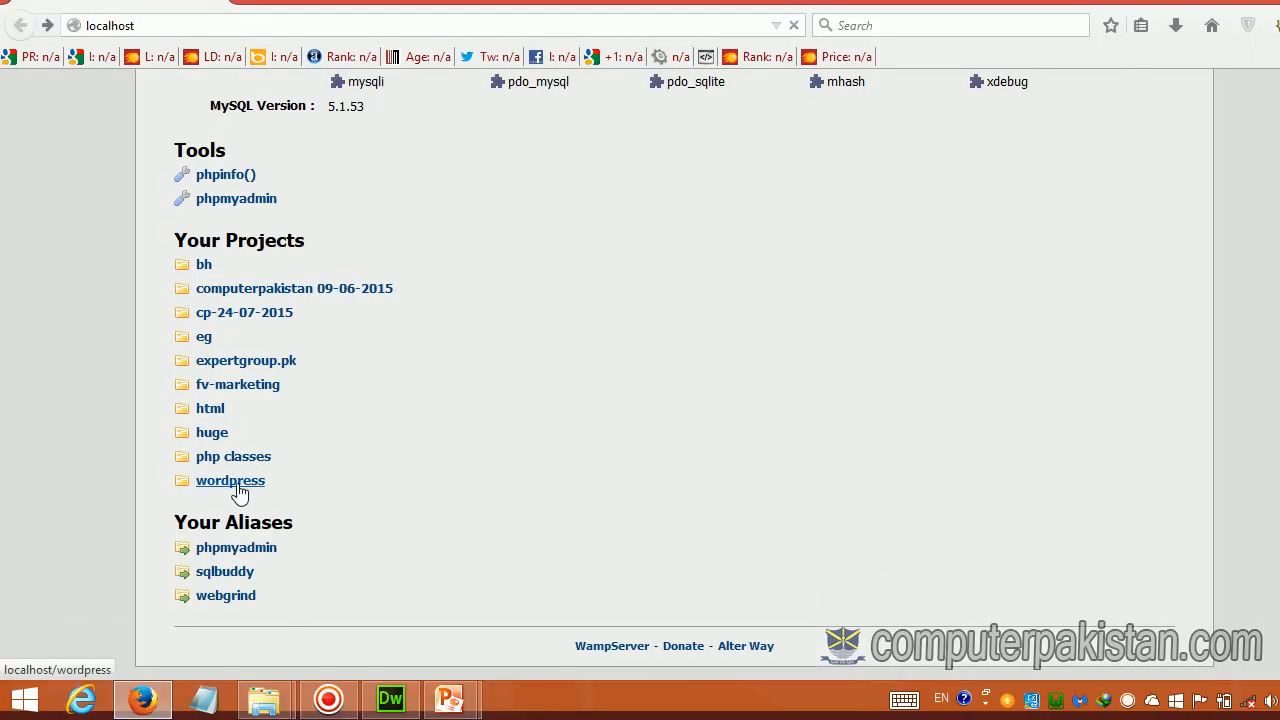
{"action": "left_click", "coordinate": [238, 484]}
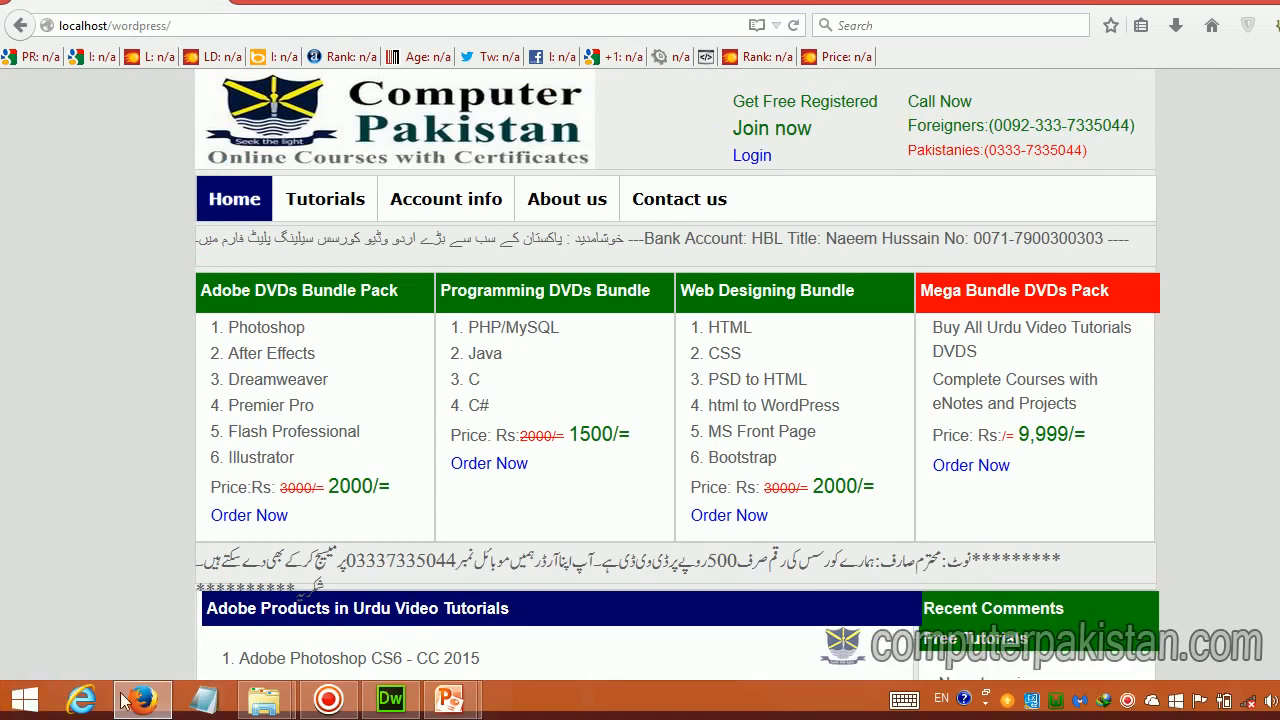
{"action": "left_click", "coordinate": [136, 699]}
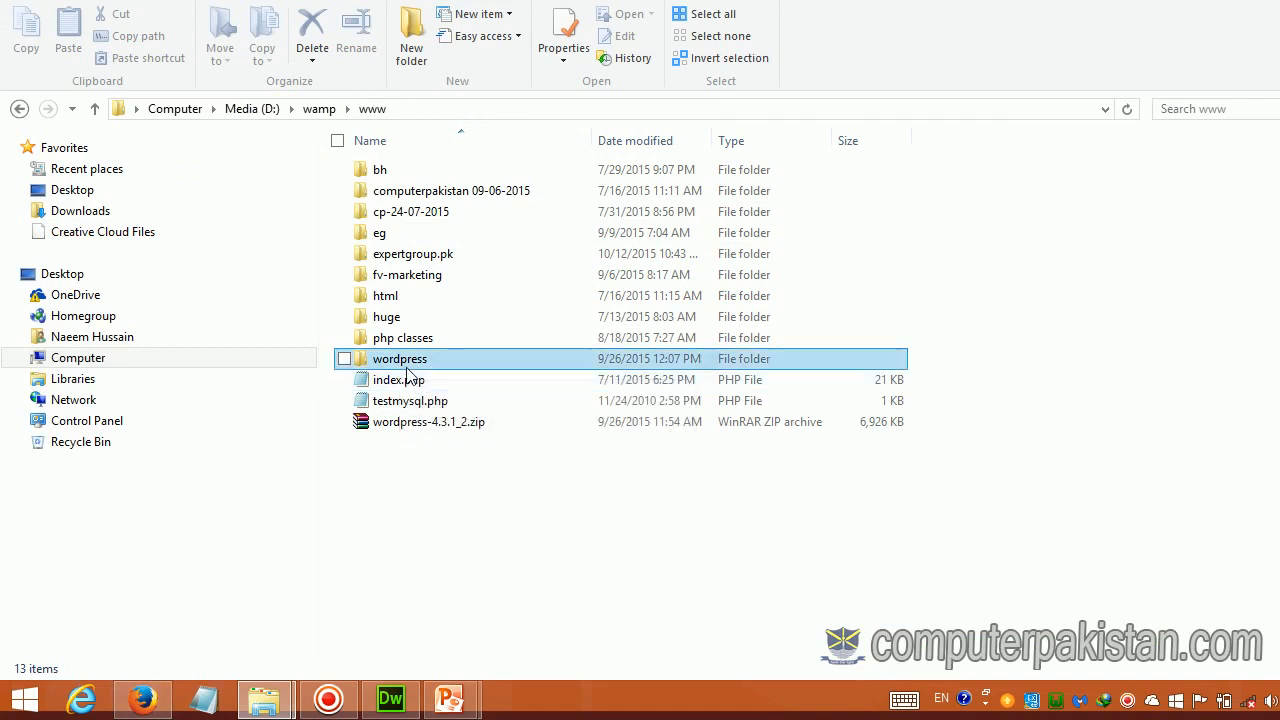
Step: Rename the wordpress folder in www to wordpress1 again
{"action": "right_click", "coordinate": [406, 367]}
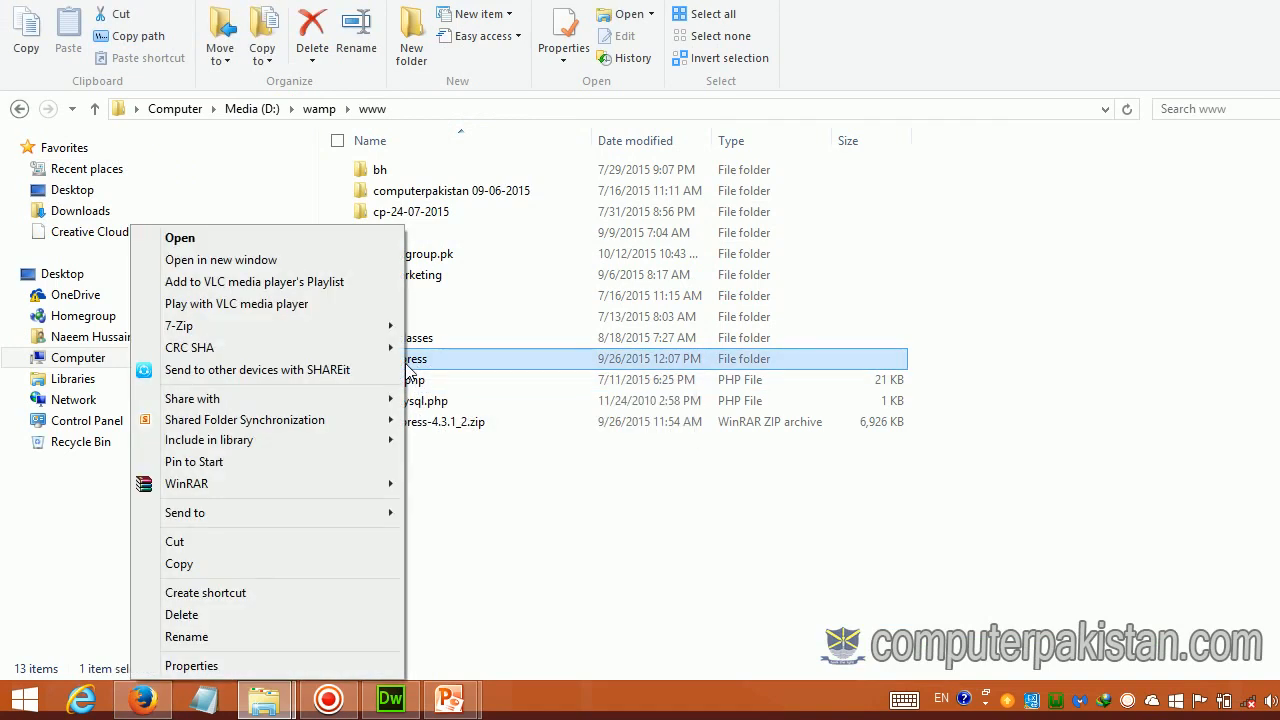
{"action": "left_click", "coordinate": [478, 512]}
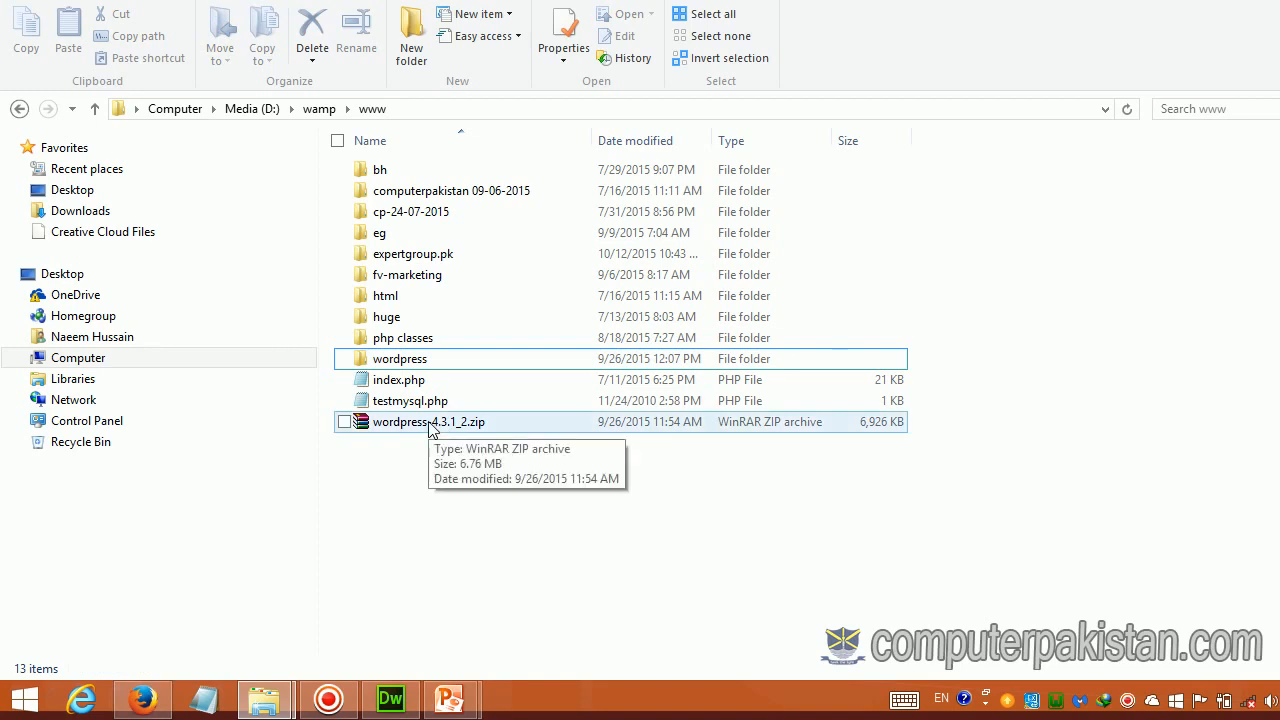
{"action": "right_click", "coordinate": [400, 359]}
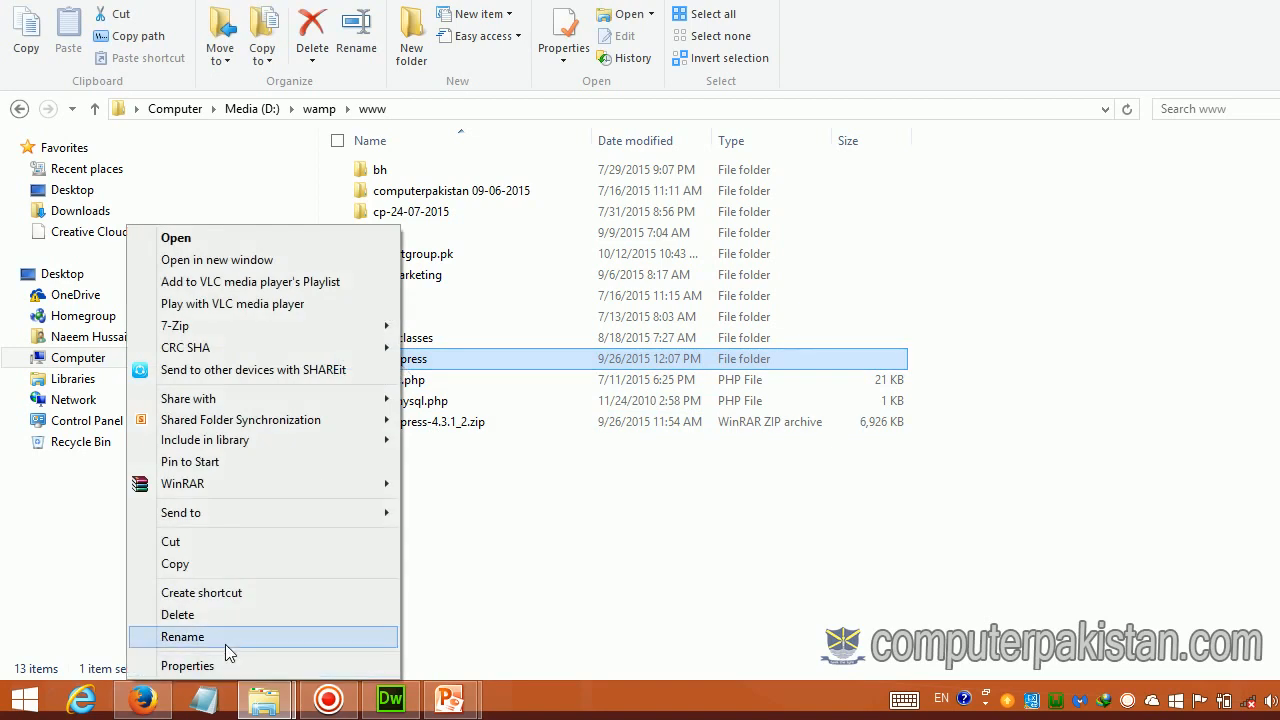
{"action": "left_click", "coordinate": [225, 640]}
{"action": "left_click", "coordinate": [438, 364]}
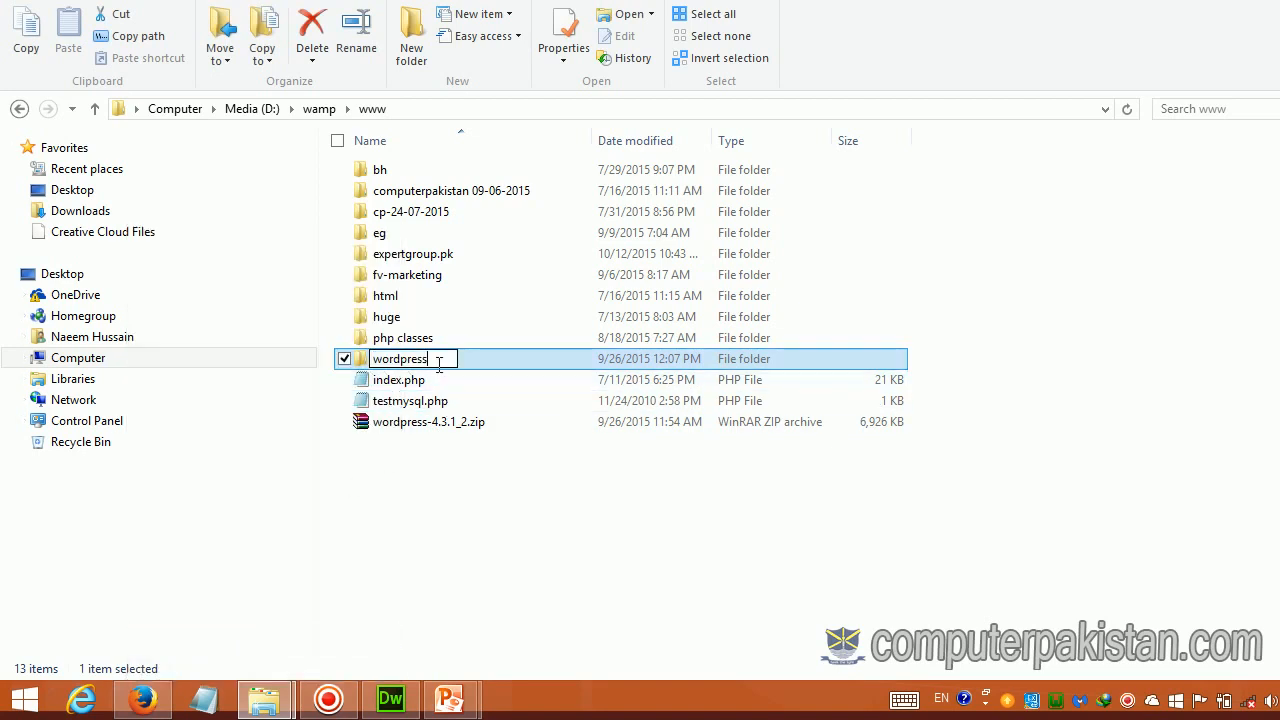
{"action": "type", "text": "1"}
{"action": "left_click", "coordinate": [398, 545]}
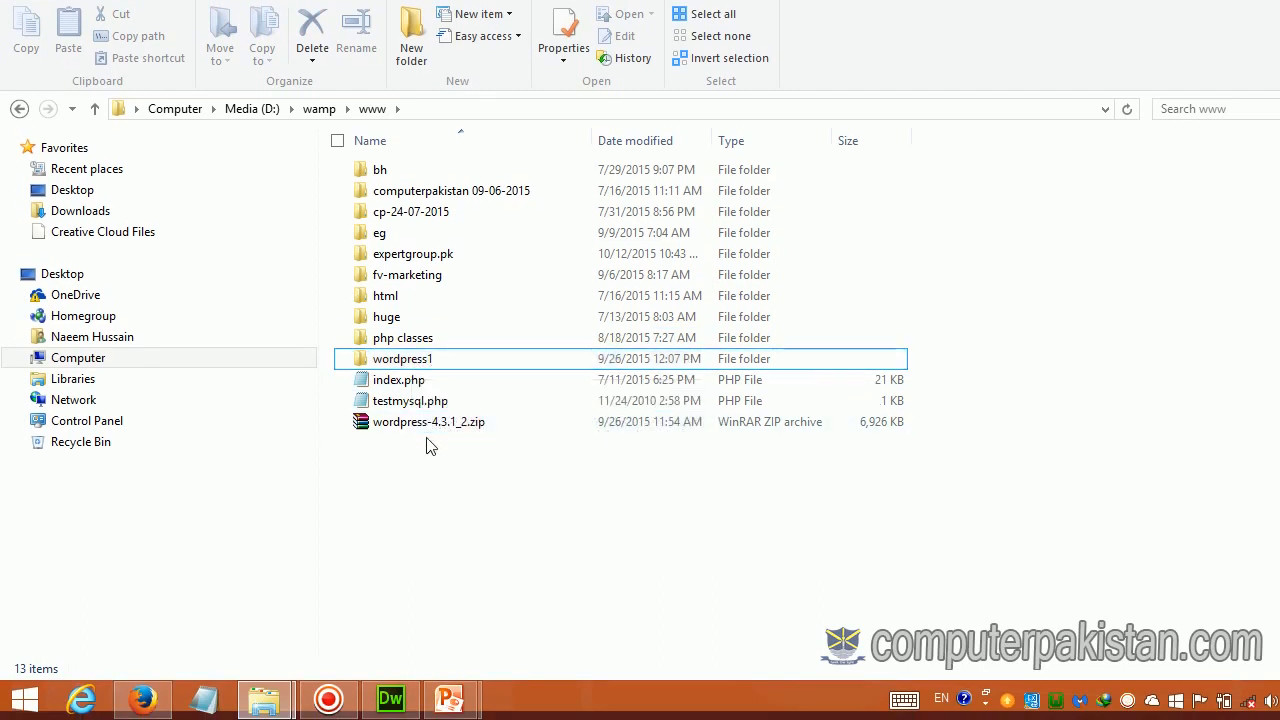
{"action": "right_click", "coordinate": [432, 426]}
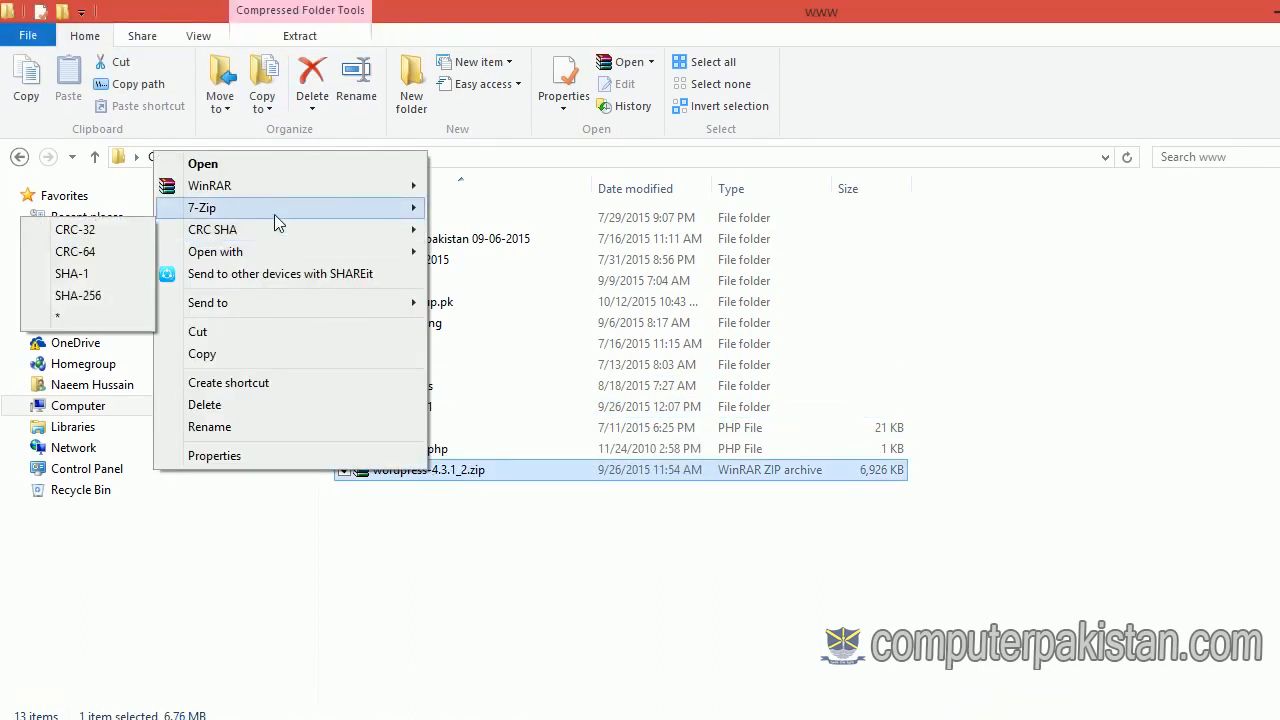
Step: Extract wordpress-4.3.1_2.zip into www with WinRAR's Extract Here, creating a new wordpress folder
{"action": "left_click", "coordinate": [428, 619]}
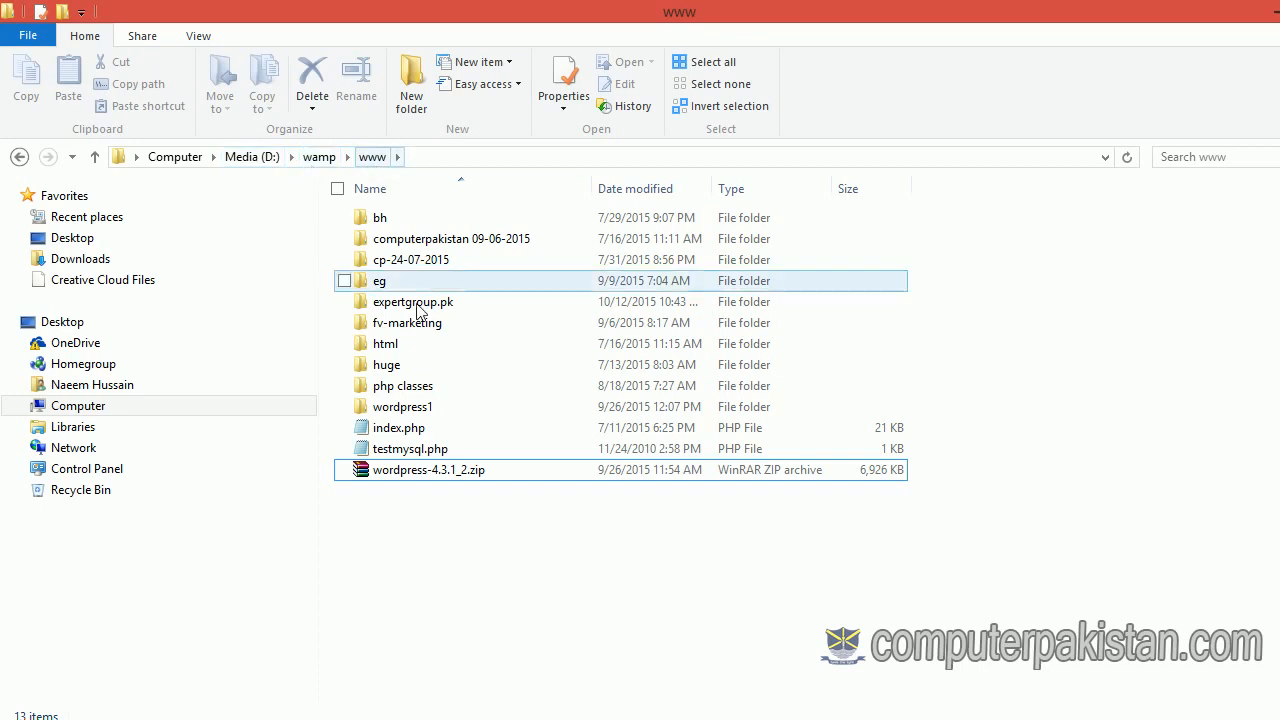
{"action": "right_click", "coordinate": [398, 428]}
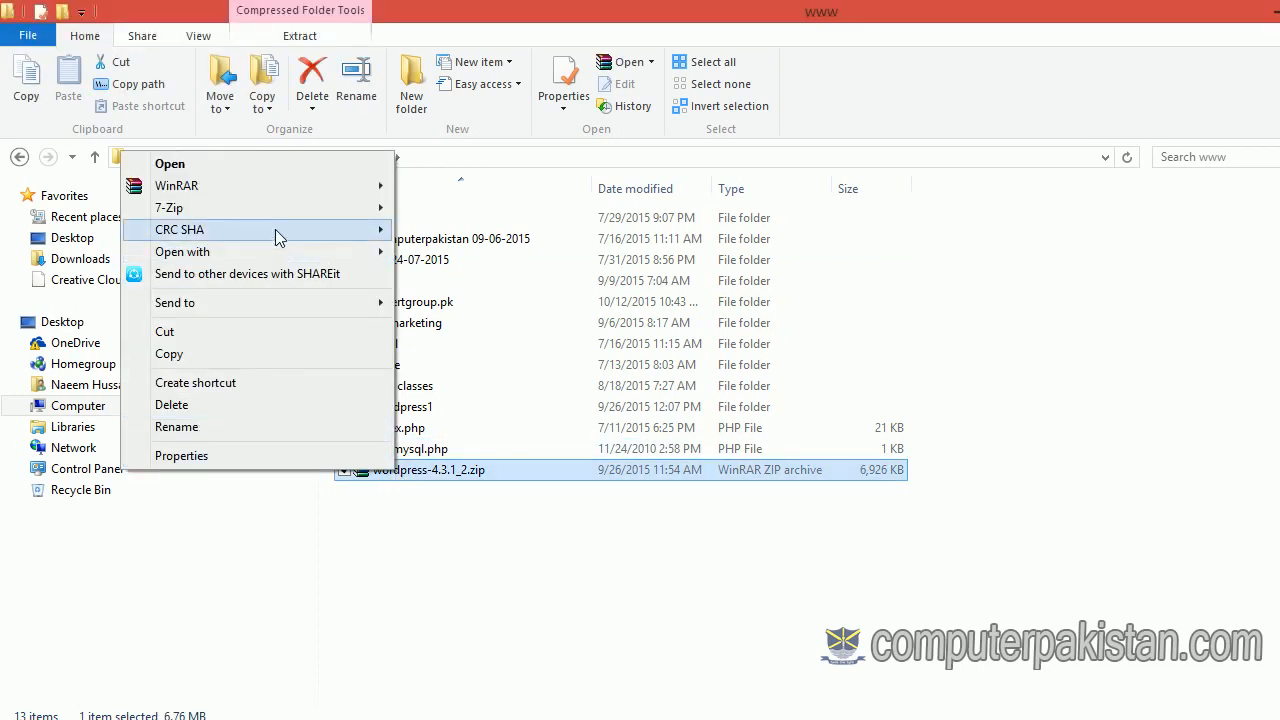
{"action": "mouse_move", "coordinate": [274, 186]}
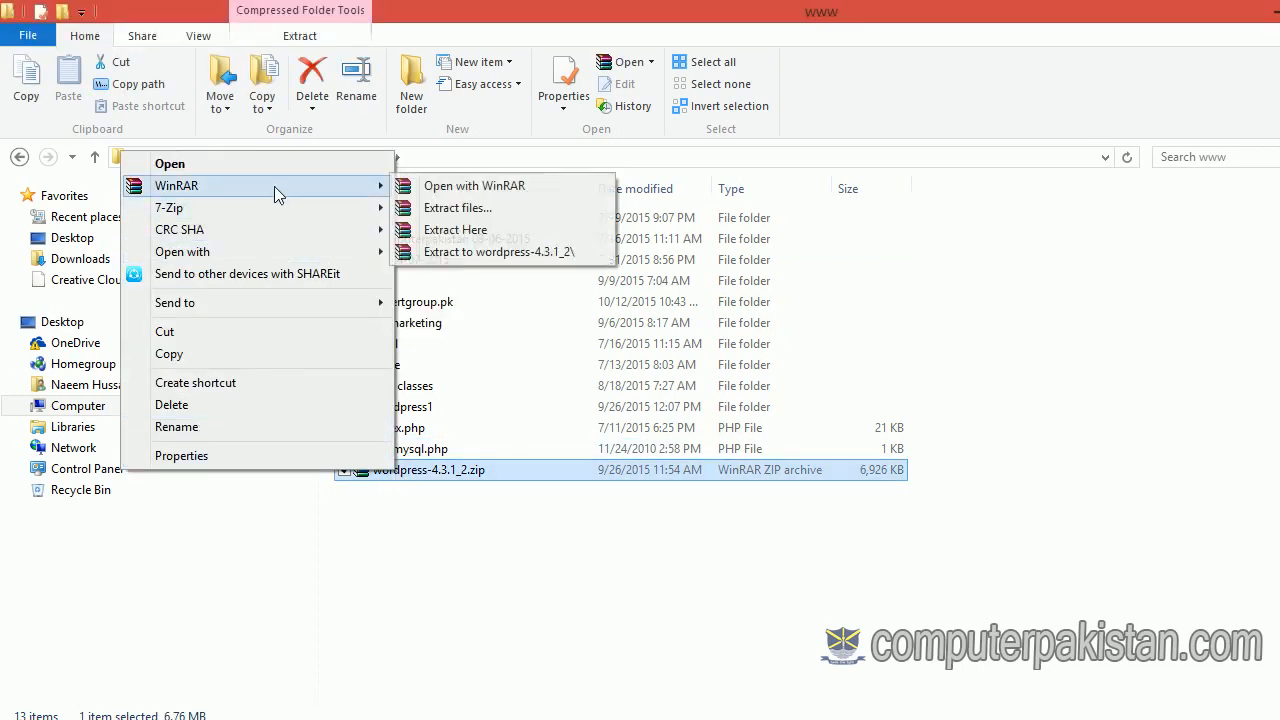
{"action": "left_click", "coordinate": [437, 231]}
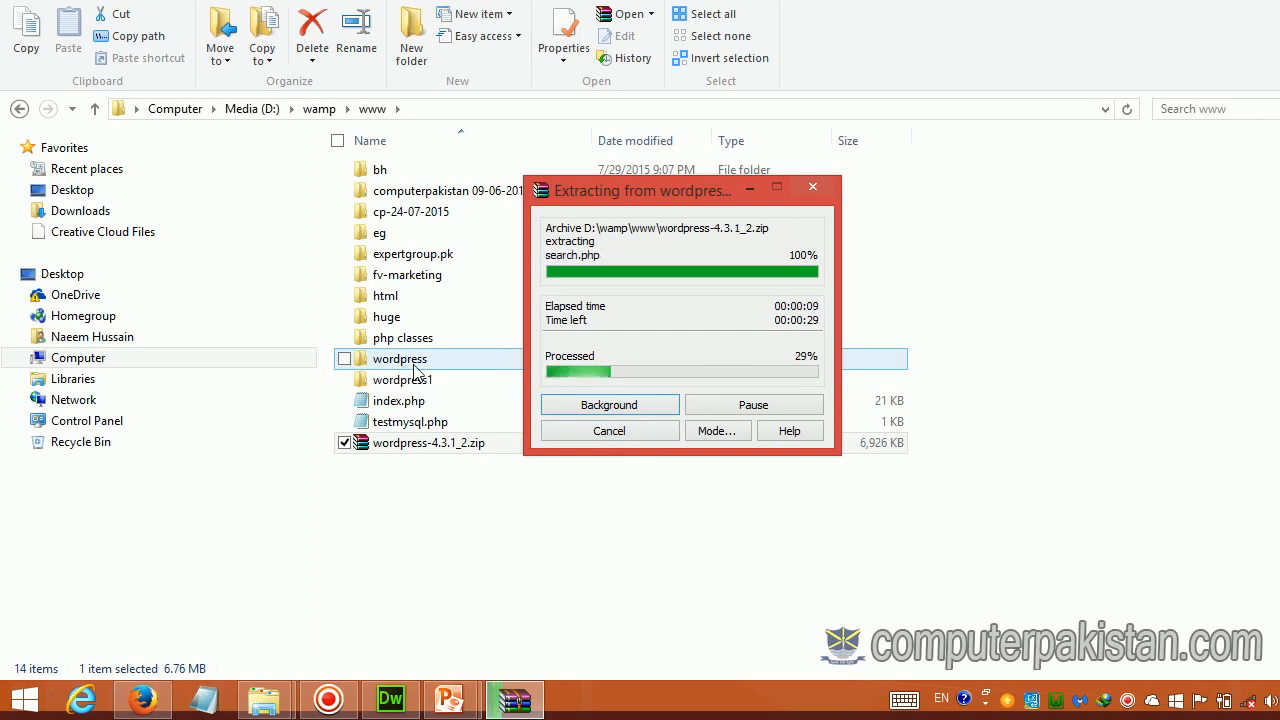
{"action": "left_click", "coordinate": [145, 701]}
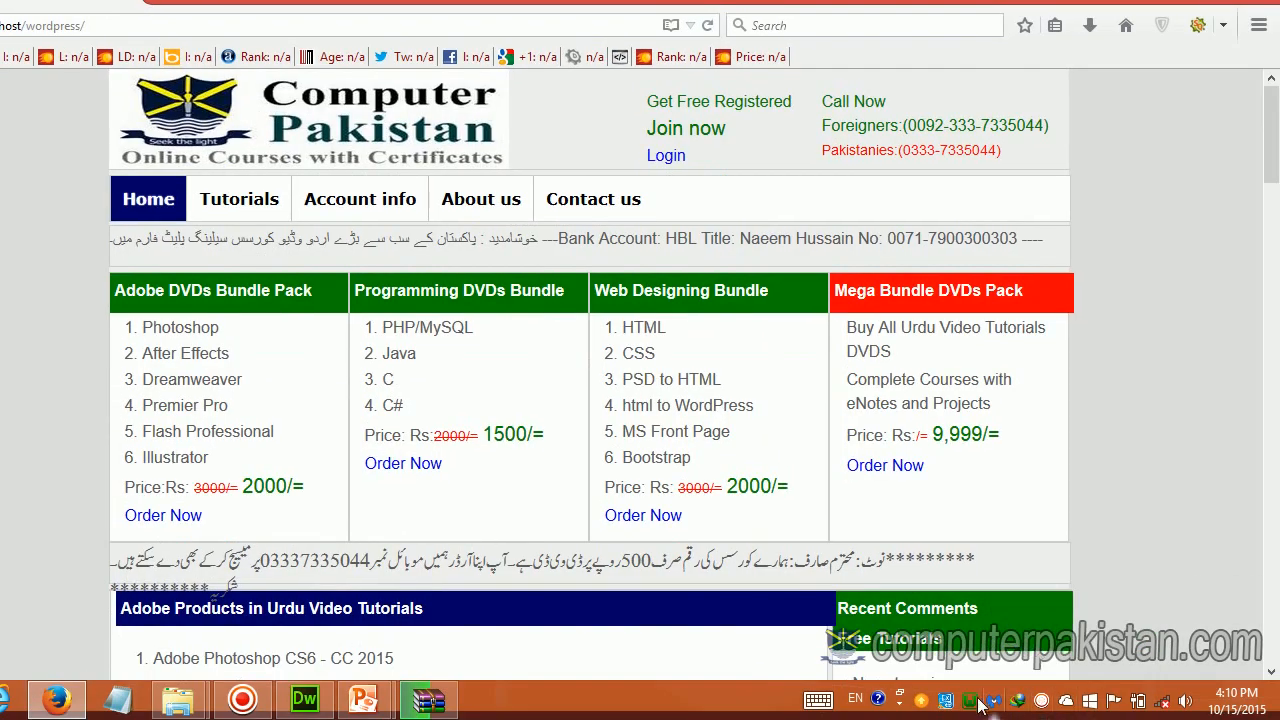
Step: Open Localhost from the WampServer tray menu and scroll to Your Projects listing wordpress and wordpress1
{"action": "left_click", "coordinate": [1060, 712]}
{"action": "left_click", "coordinate": [1040, 432]}
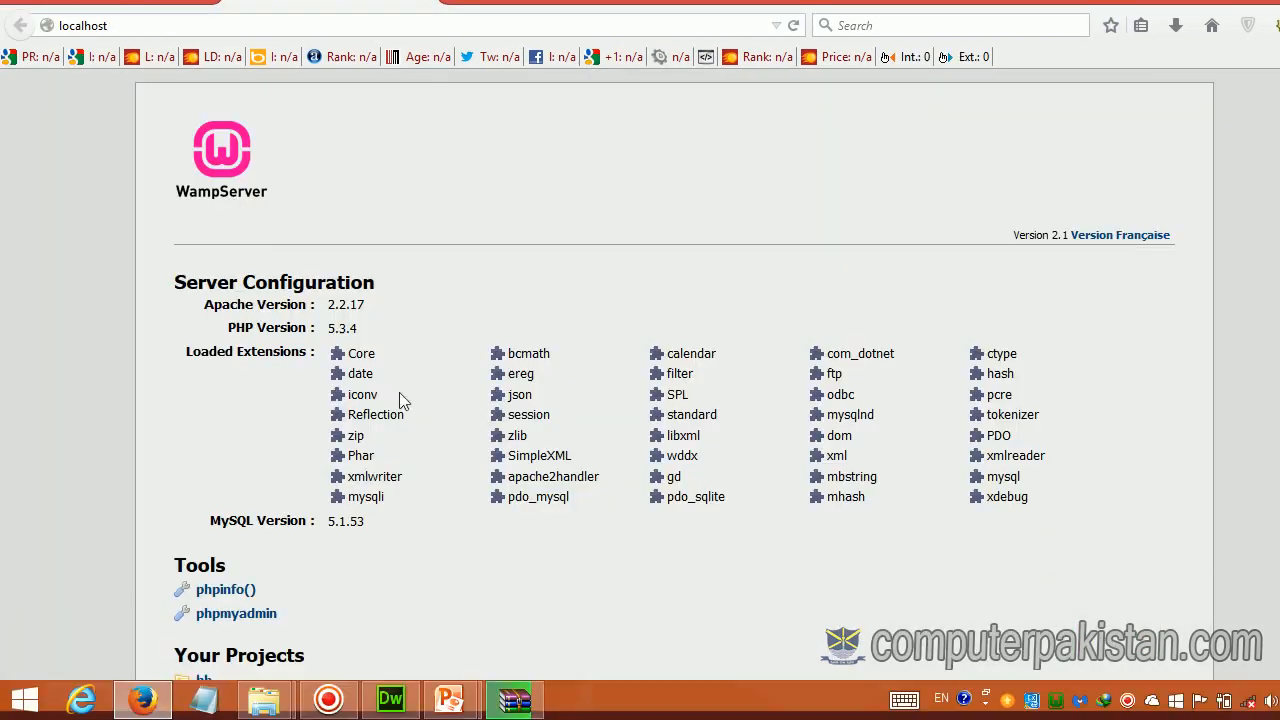
{"action": "scroll", "coordinate": [405, 397], "scroll_direction": "down", "scroll_amount": 5}
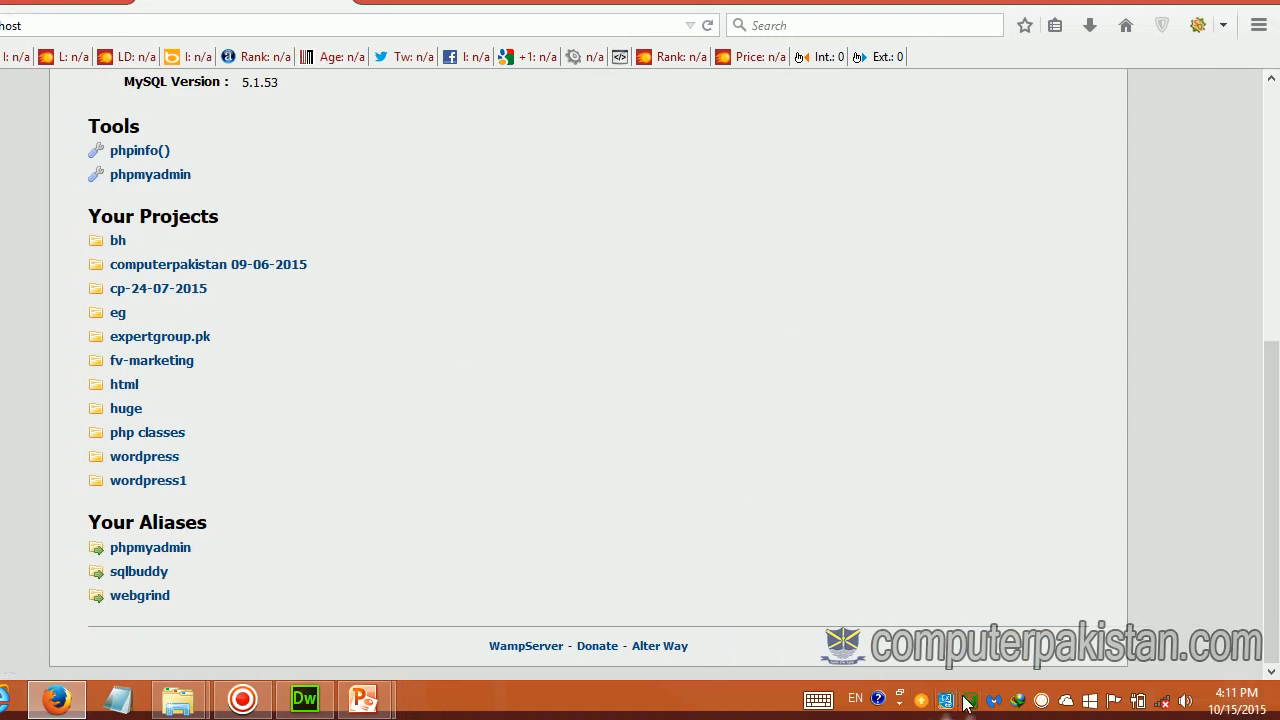
{"action": "left_click", "coordinate": [969, 700]}
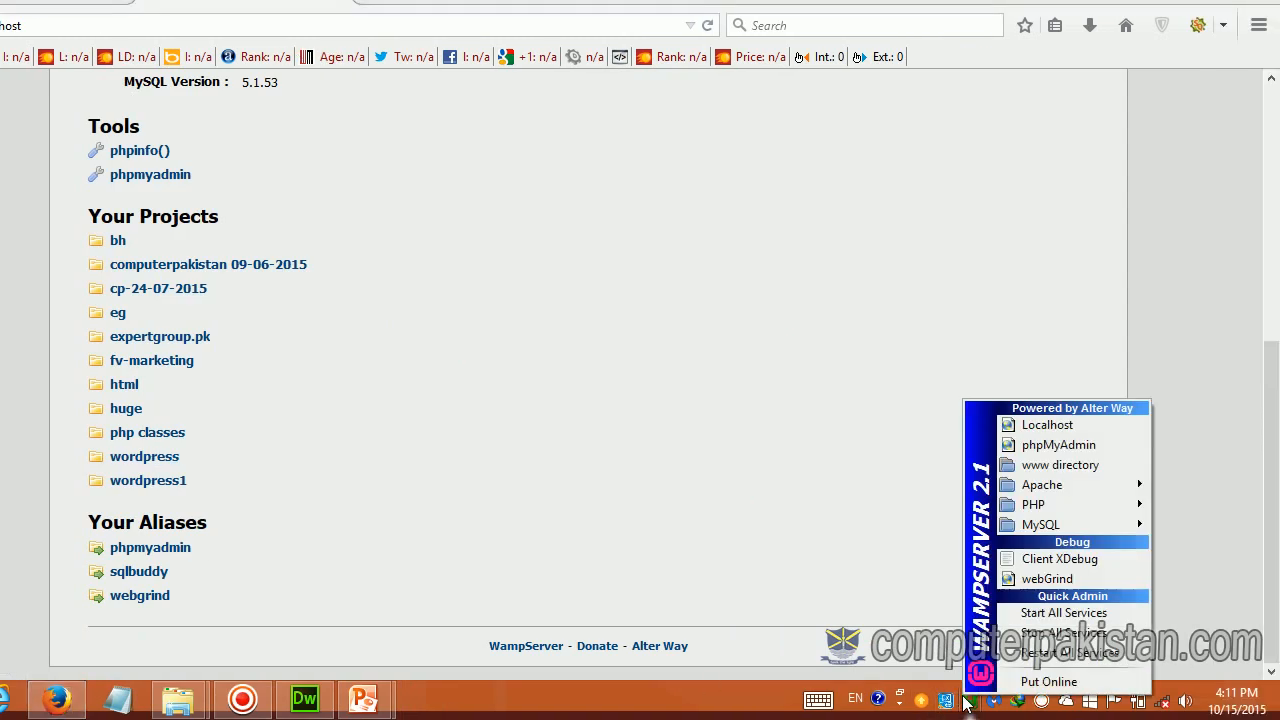
Step: Open phpMyAdmin from the WampServer menu and create a database named wp
{"action": "left_click", "coordinate": [1047, 444]}
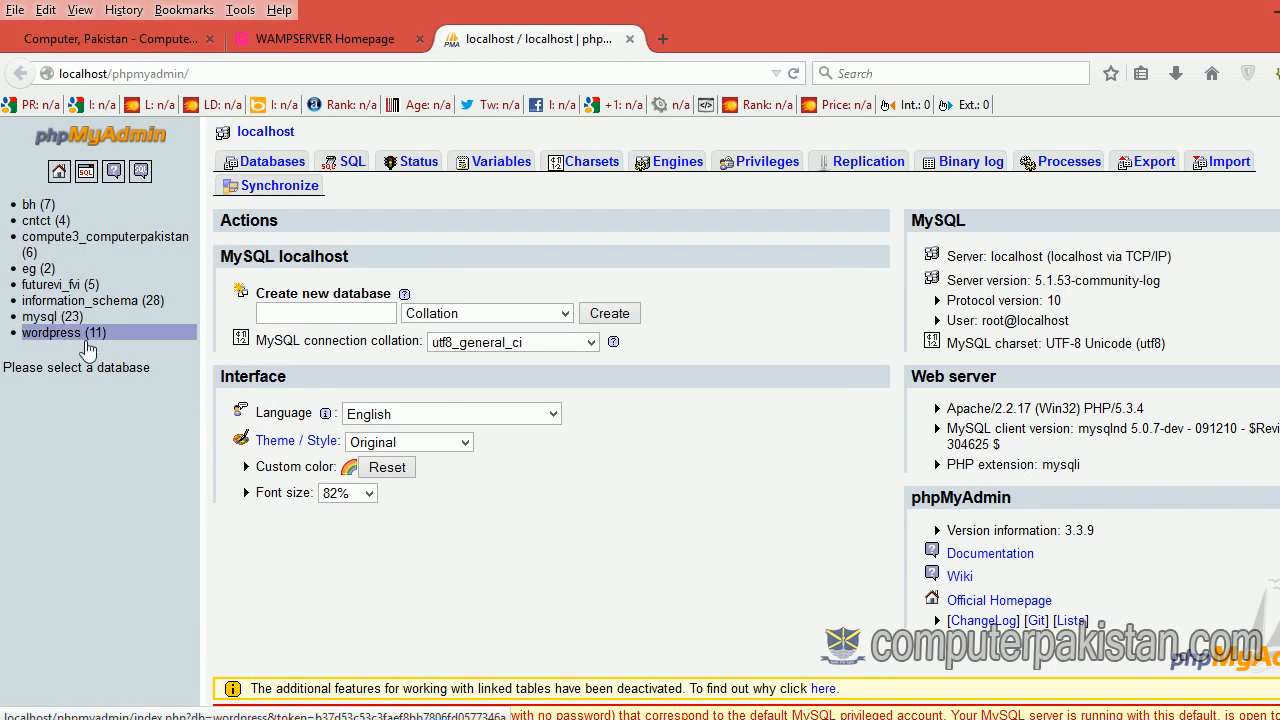
{"action": "left_click", "coordinate": [276, 312]}
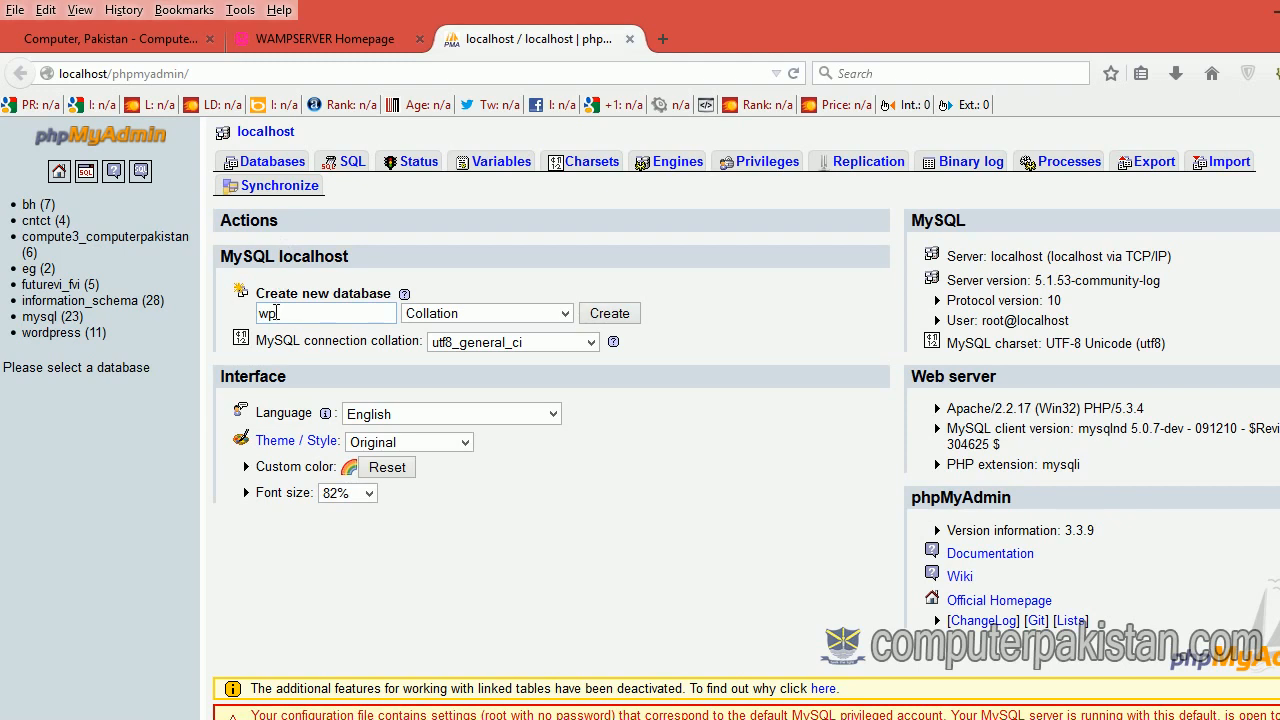
{"action": "left_click", "coordinate": [608, 315]}
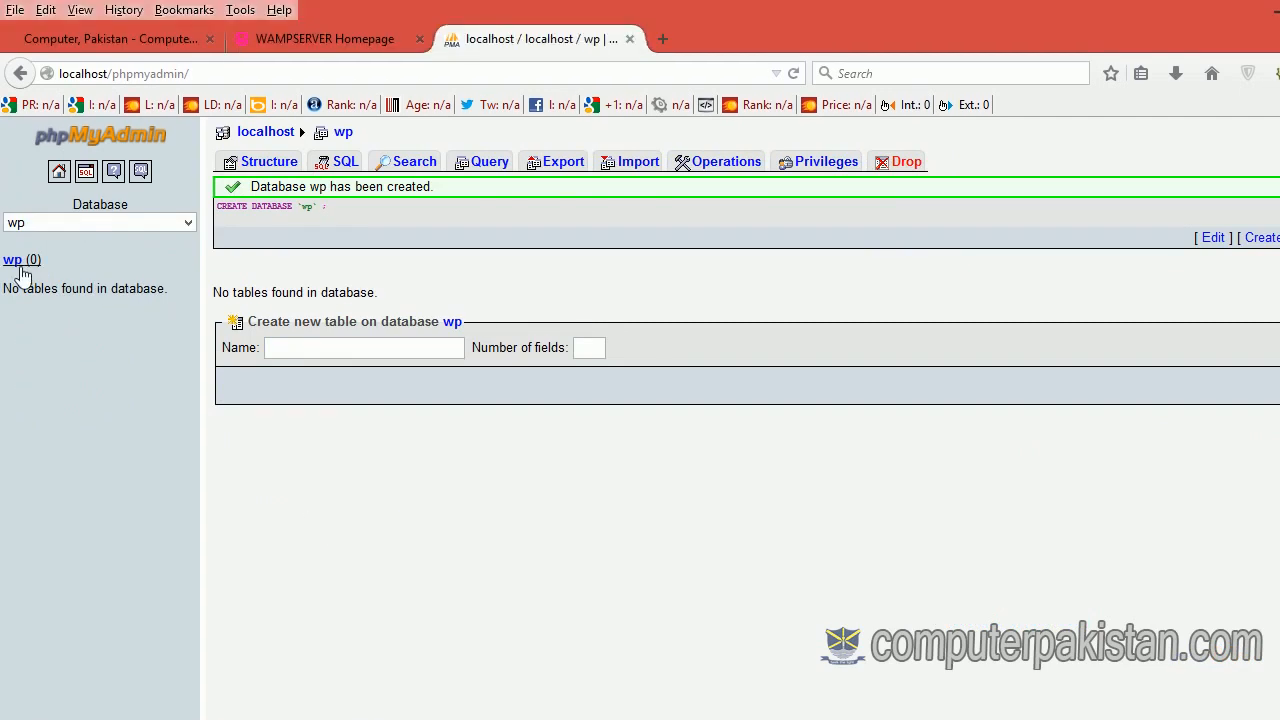
Step: Open the extracted wordpress project from the localhost page to reach the WordPress setup welcome screen
{"action": "left_click", "coordinate": [298, 40]}
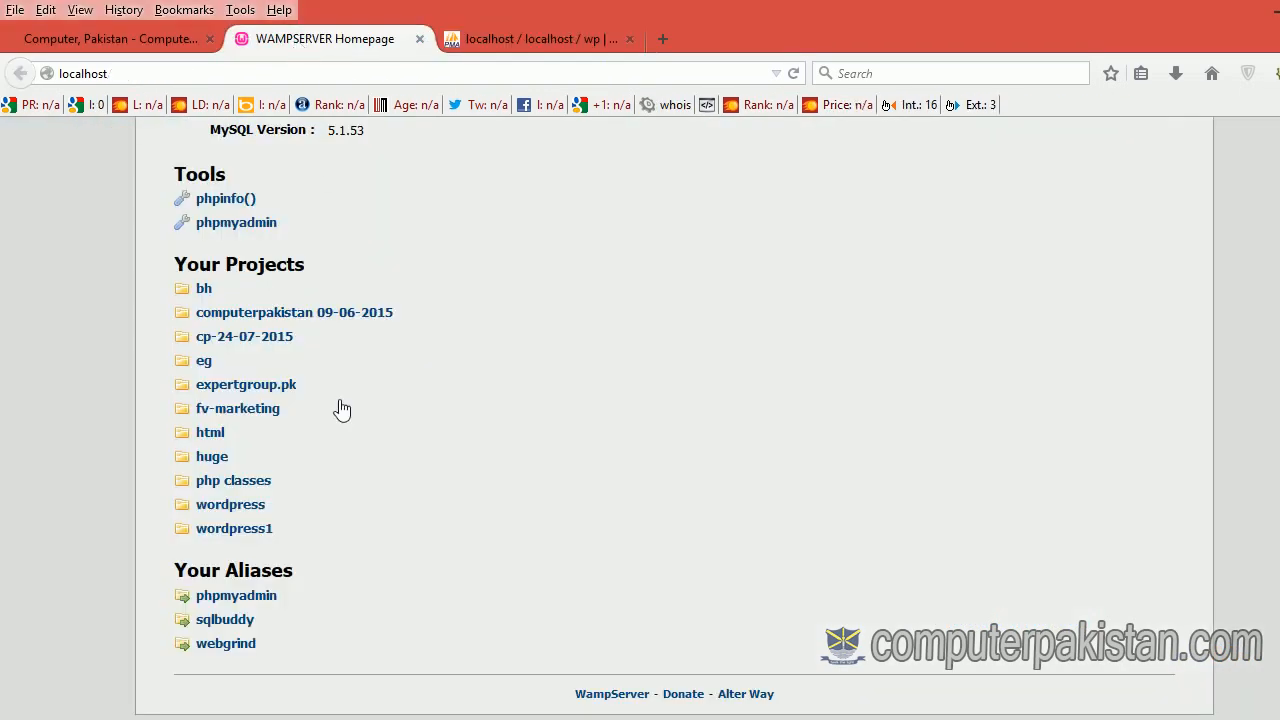
{"action": "mouse_move", "coordinate": [263, 700]}
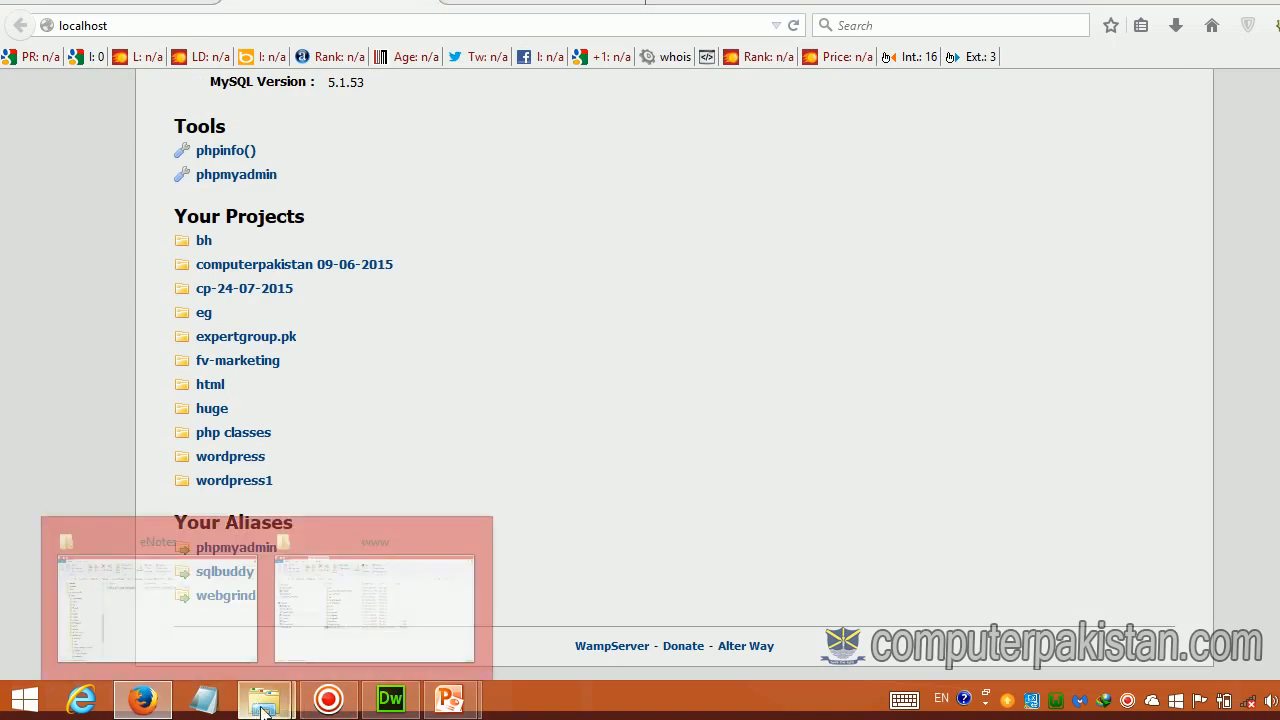
{"action": "left_click", "coordinate": [415, 620]}
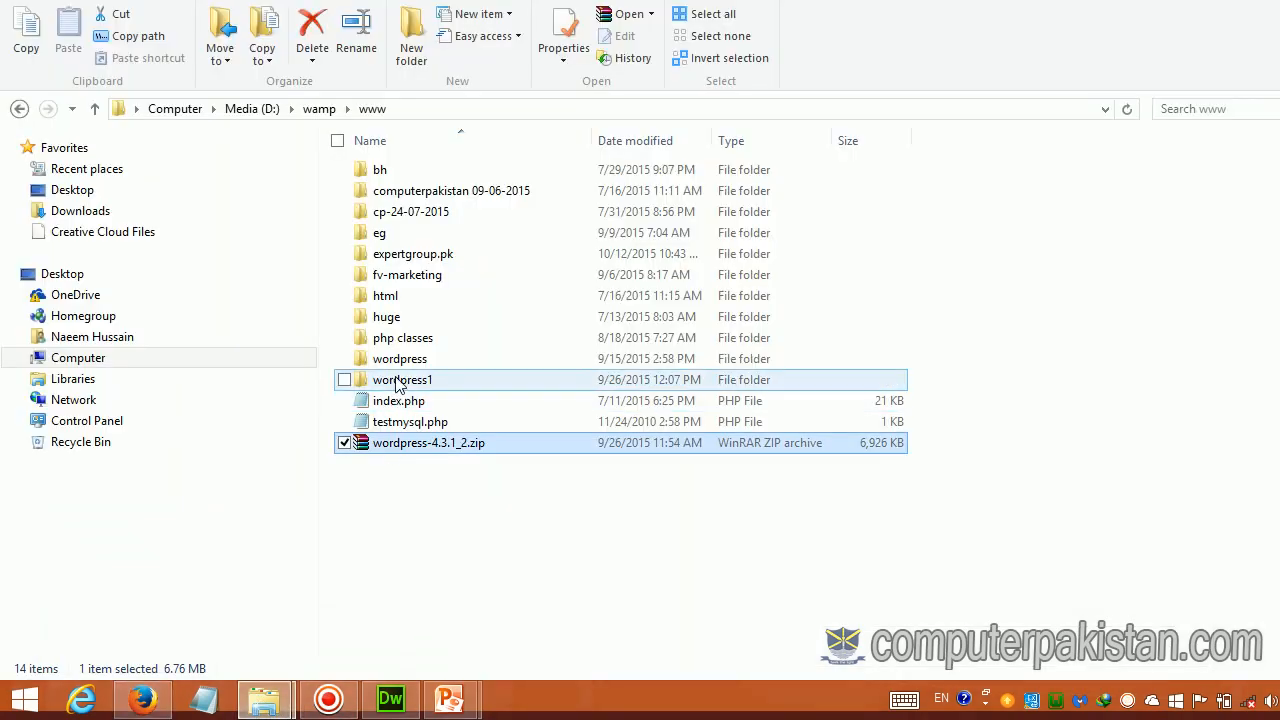
{"action": "mouse_move", "coordinate": [421, 388]}
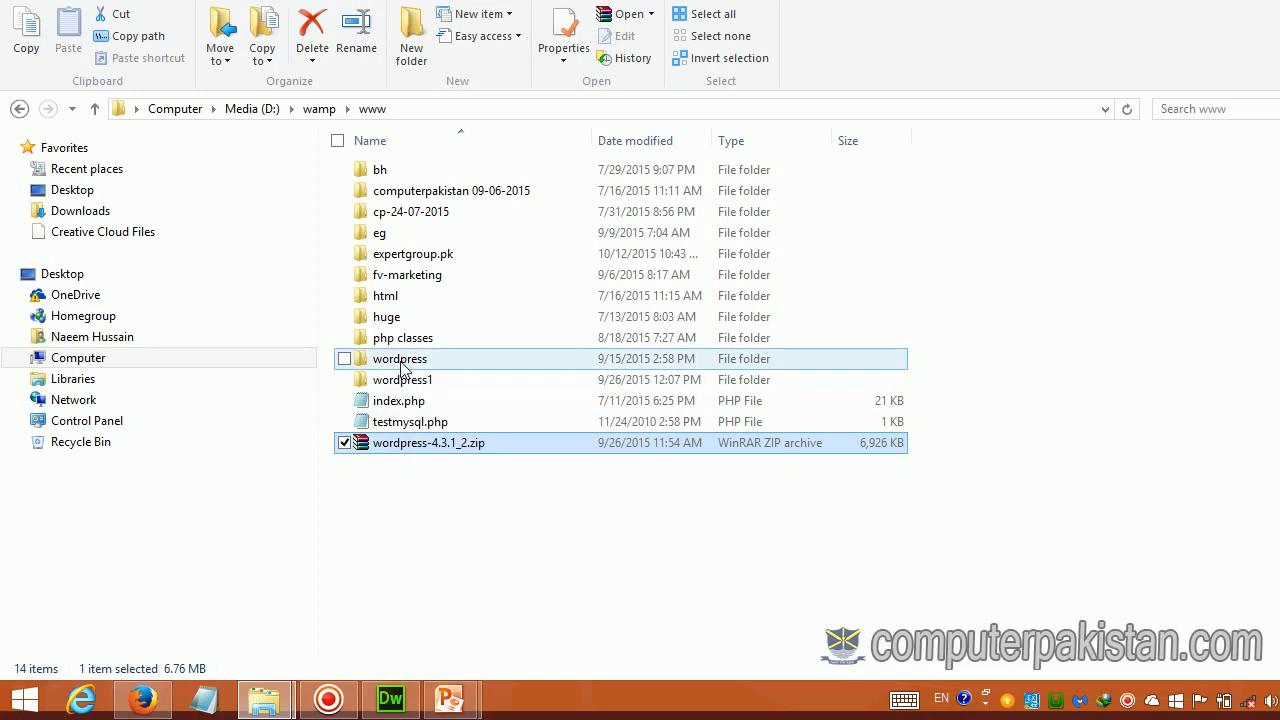
{"action": "left_click", "coordinate": [132, 702]}
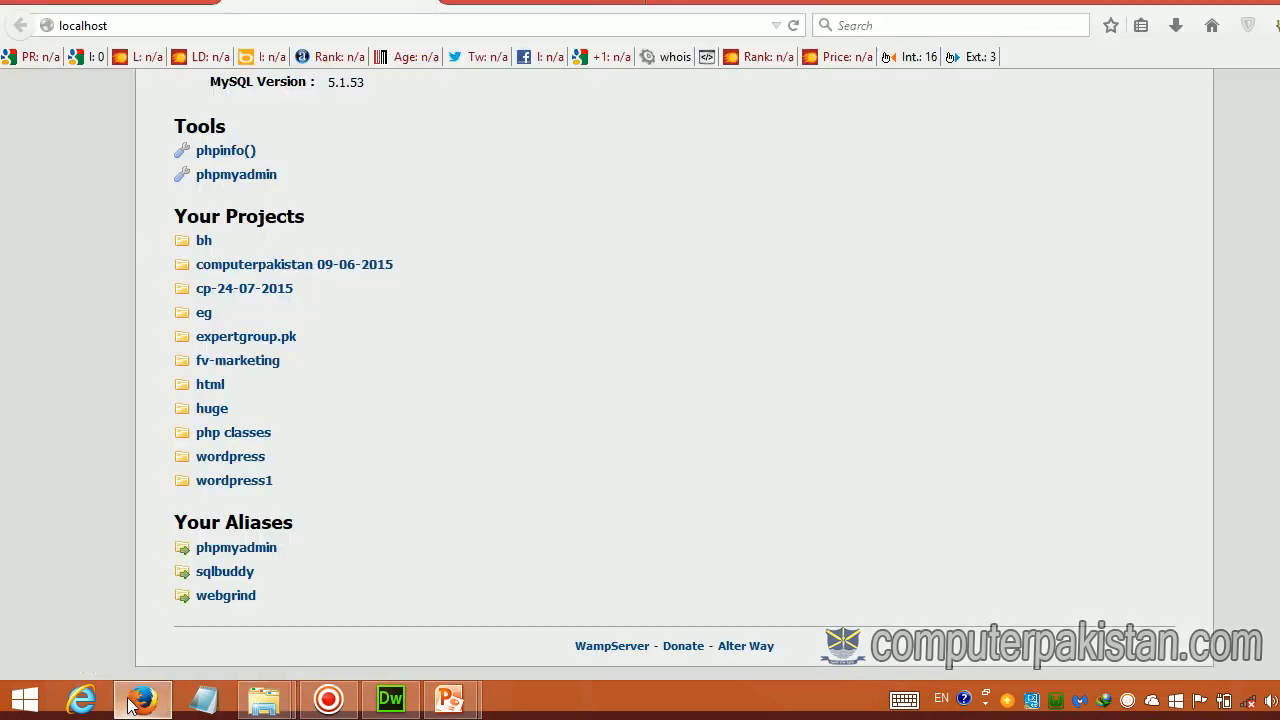
{"action": "left_click", "coordinate": [236, 462]}
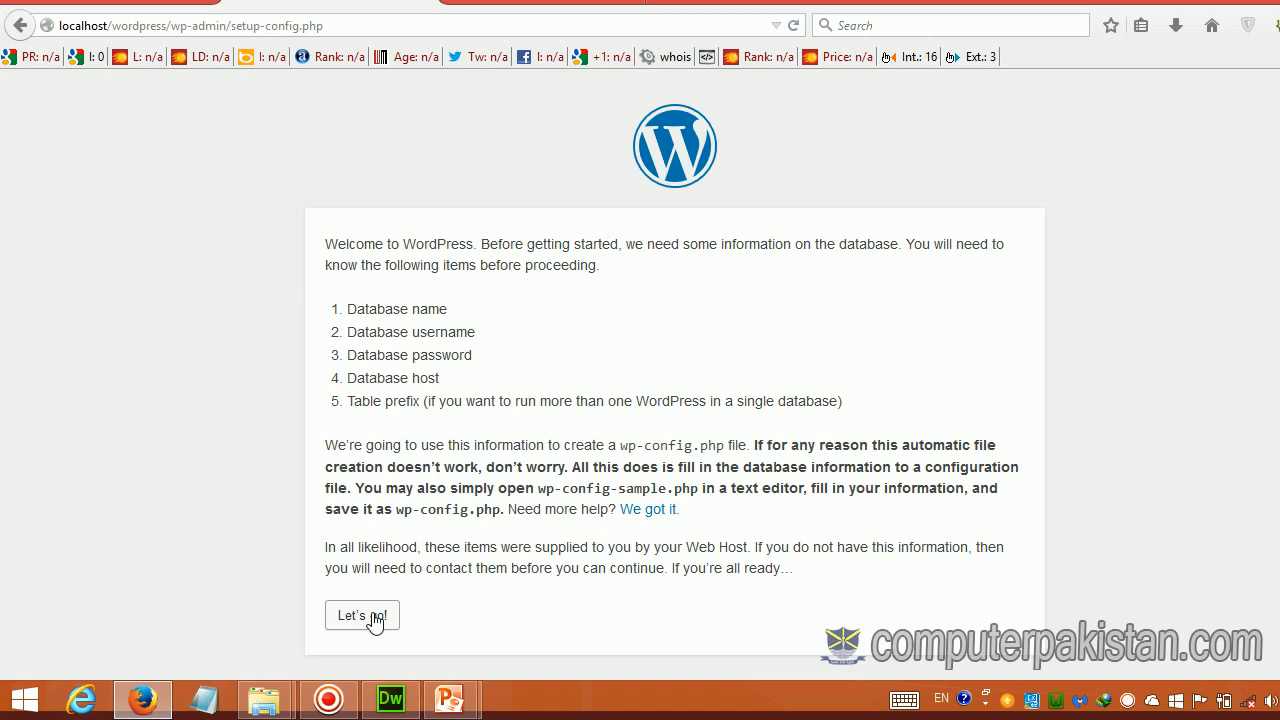
Step: Enter database name wp, user name root and an empty password, then submit
{"action": "left_click", "coordinate": [374, 619]}
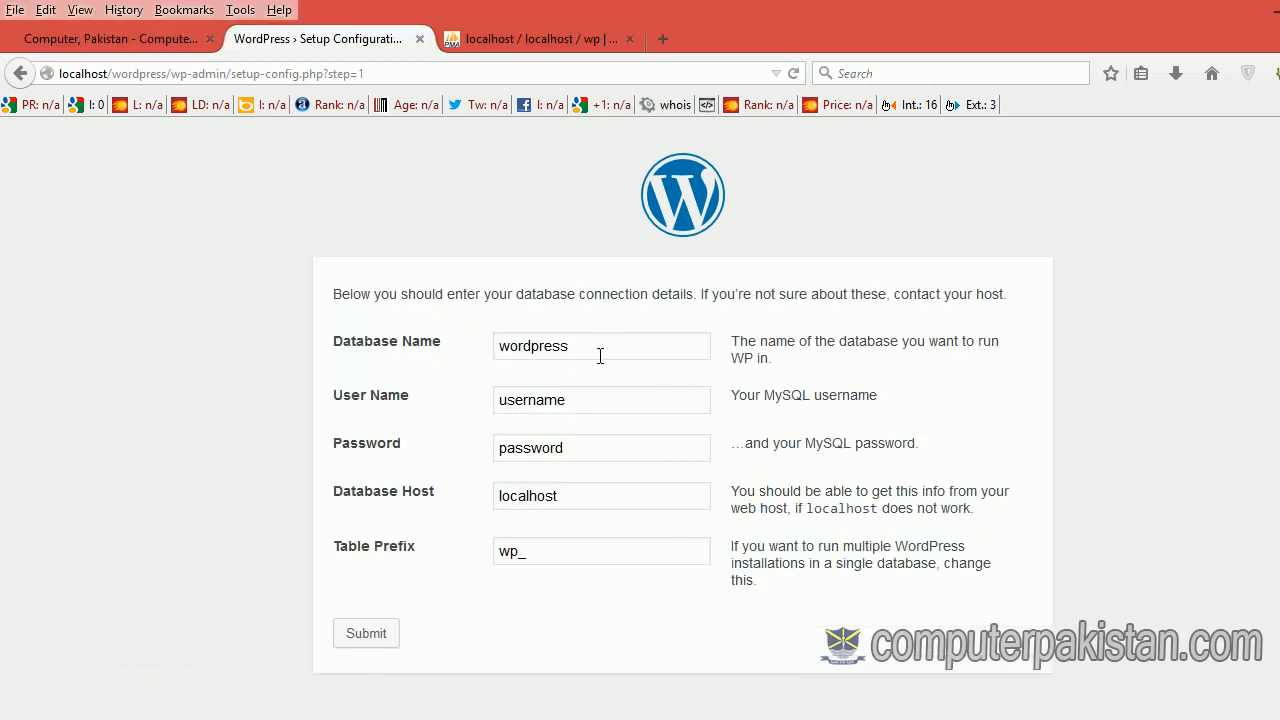
{"action": "left_click_drag", "start_coordinate": [577, 347], "coordinate": [487, 347]}
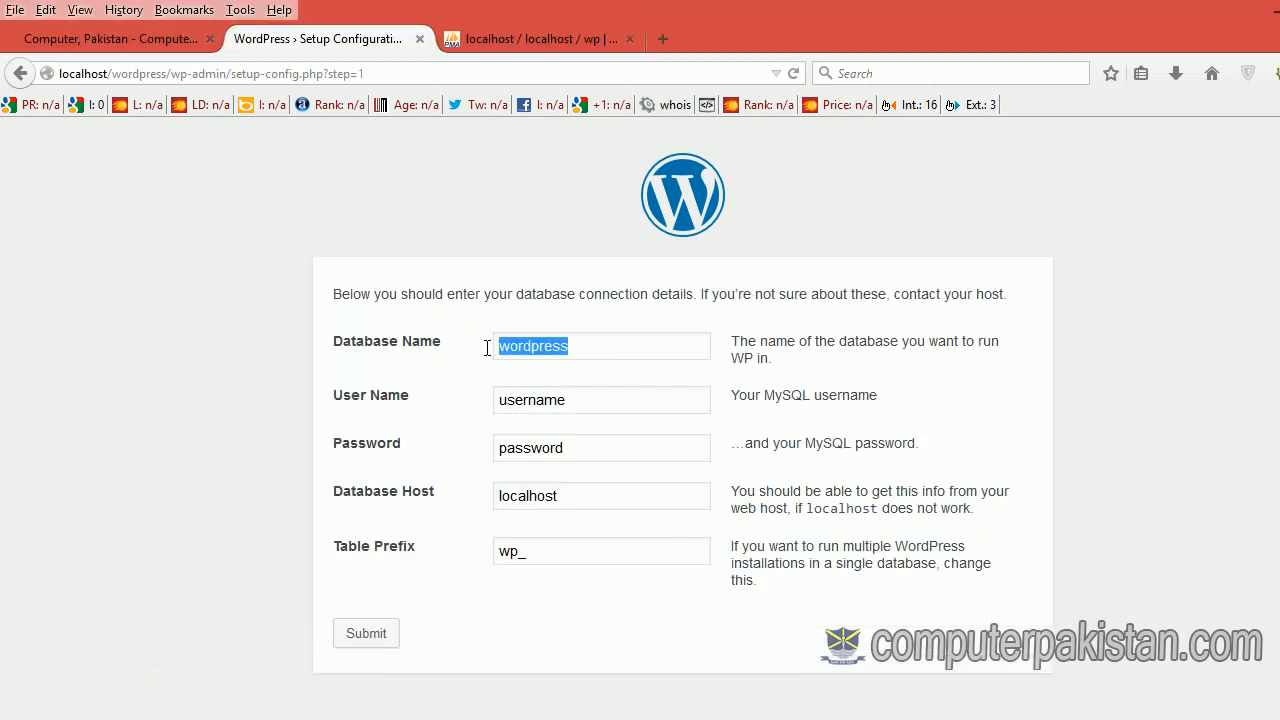
{"action": "type", "text": "wp"}
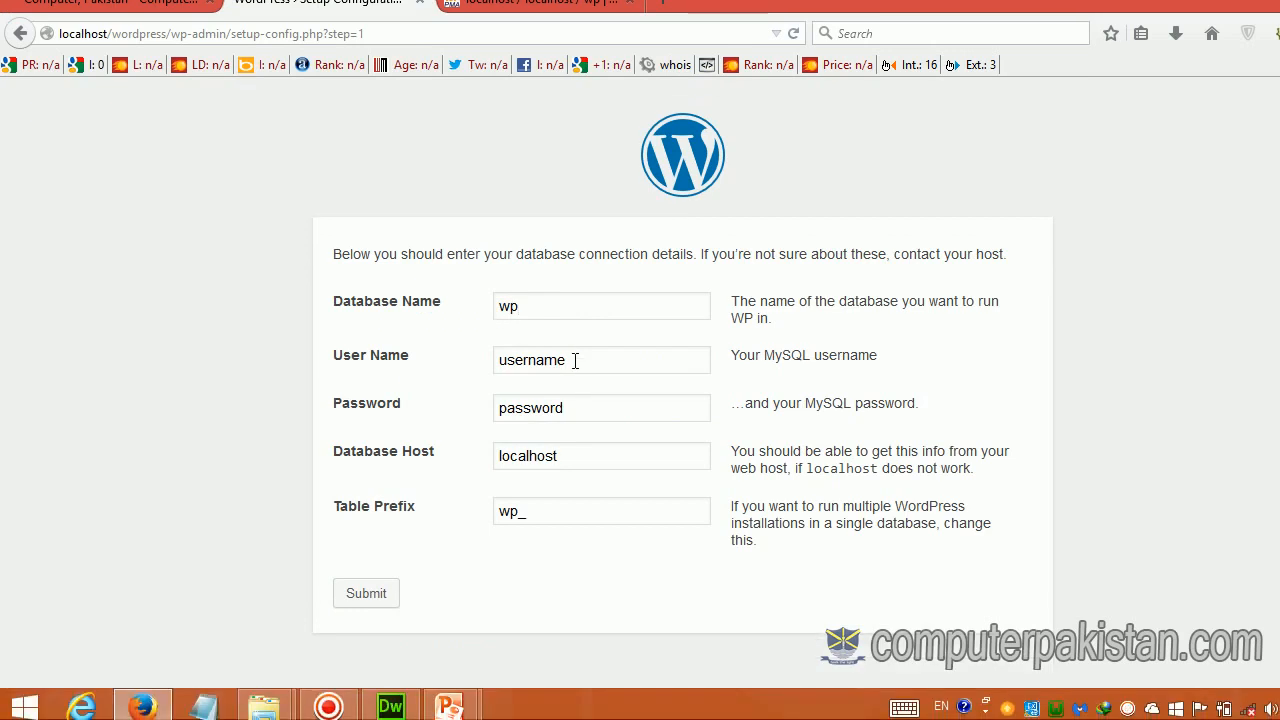
{"action": "left_click_drag", "start_coordinate": [570, 400], "coordinate": [478, 405]}
{"action": "type", "text": "root"}
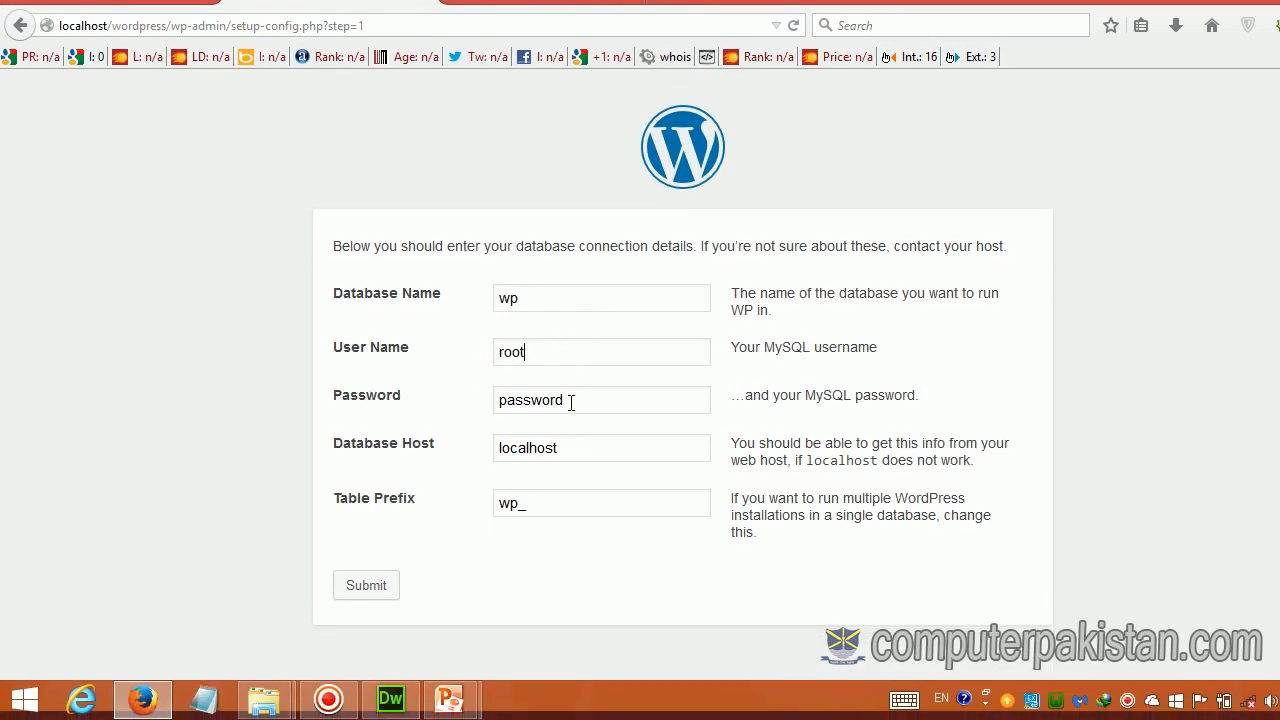
{"action": "left_click_drag", "start_coordinate": [571, 406], "coordinate": [493, 424]}
{"action": "key", "text": "BackSpace"}
{"action": "left_click", "coordinate": [398, 585]}
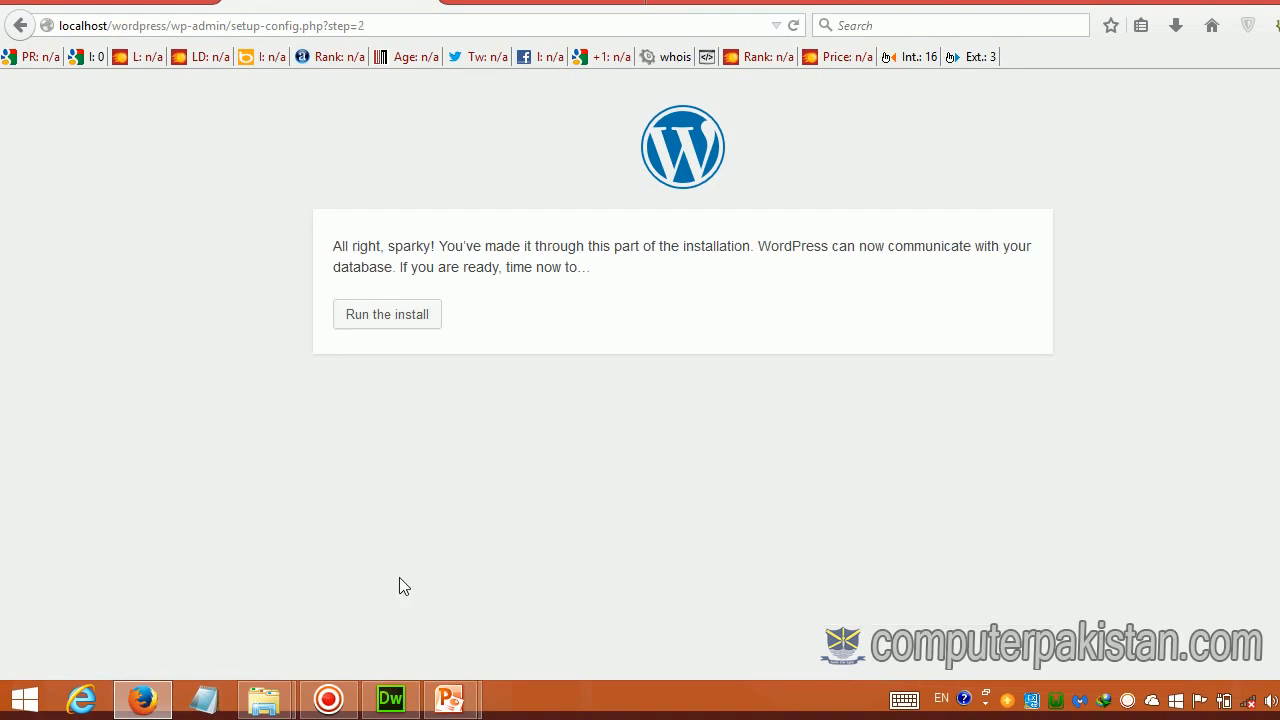
Step: Fill the install form with site title 'WordPress theme', username admin and a custom password, then submit
{"action": "left_click", "coordinate": [385, 362]}
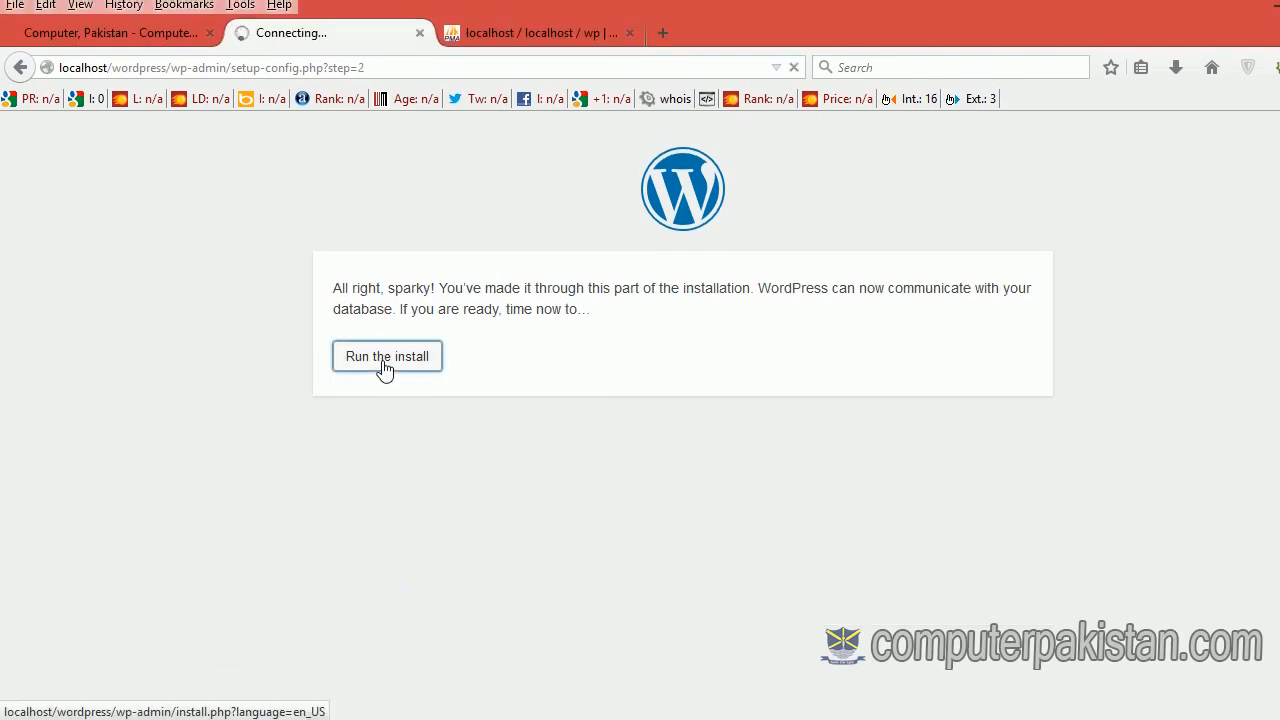
{"action": "scroll", "coordinate": [515, 360], "scroll_direction": "down", "scroll_amount": 3}
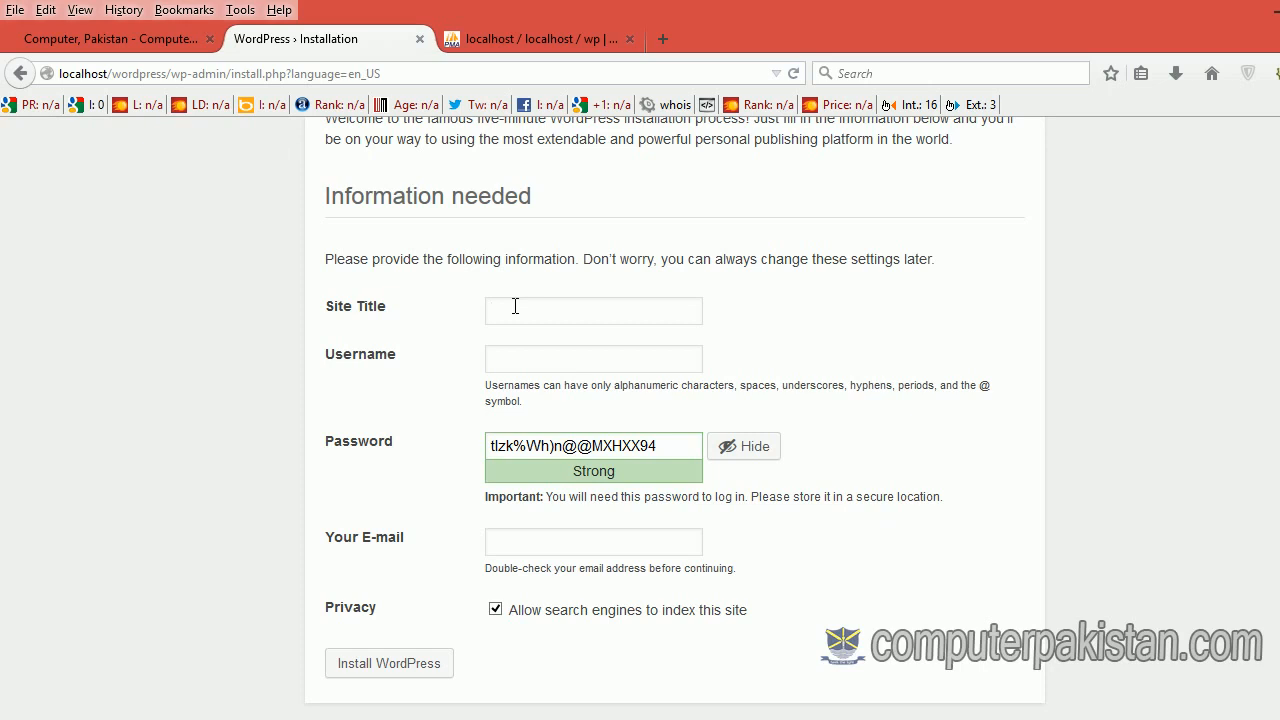
{"action": "type", "text": "WordPress theme"}
{"action": "left_click_drag", "start_coordinate": [680, 446], "coordinate": [508, 446]}
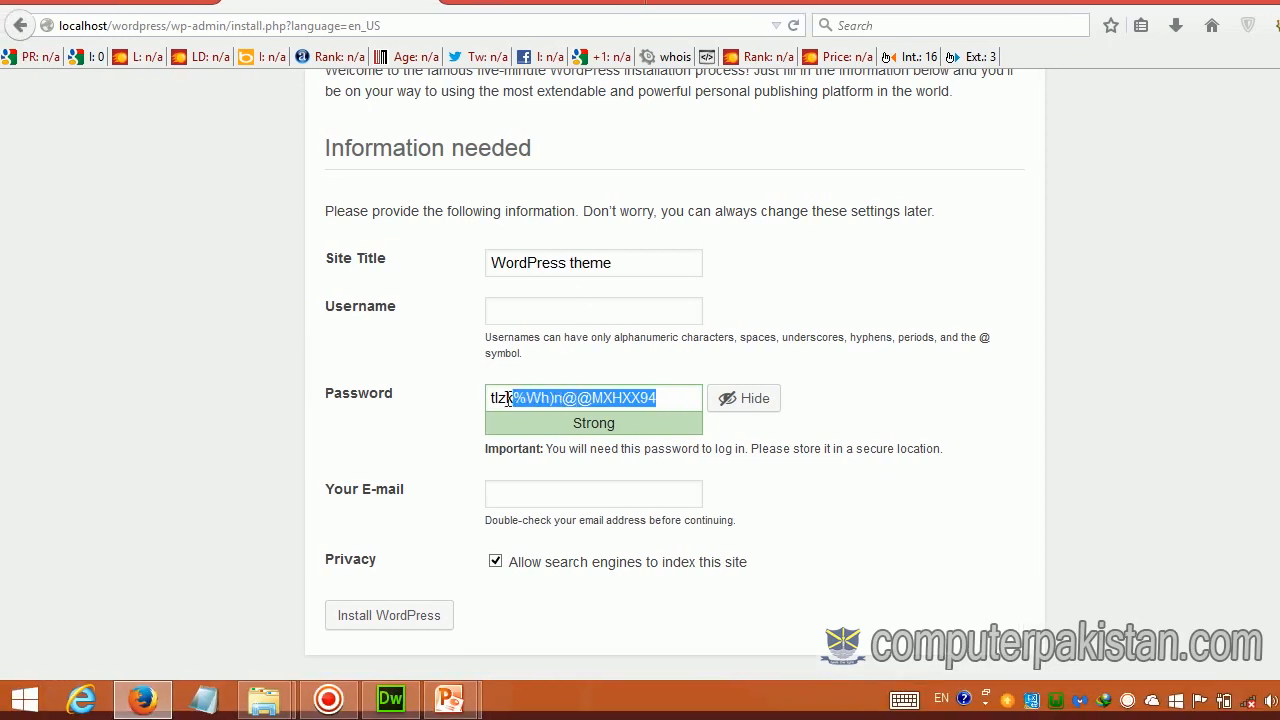
{"action": "left_click_drag", "start_coordinate": [508, 398], "coordinate": [492, 399]}
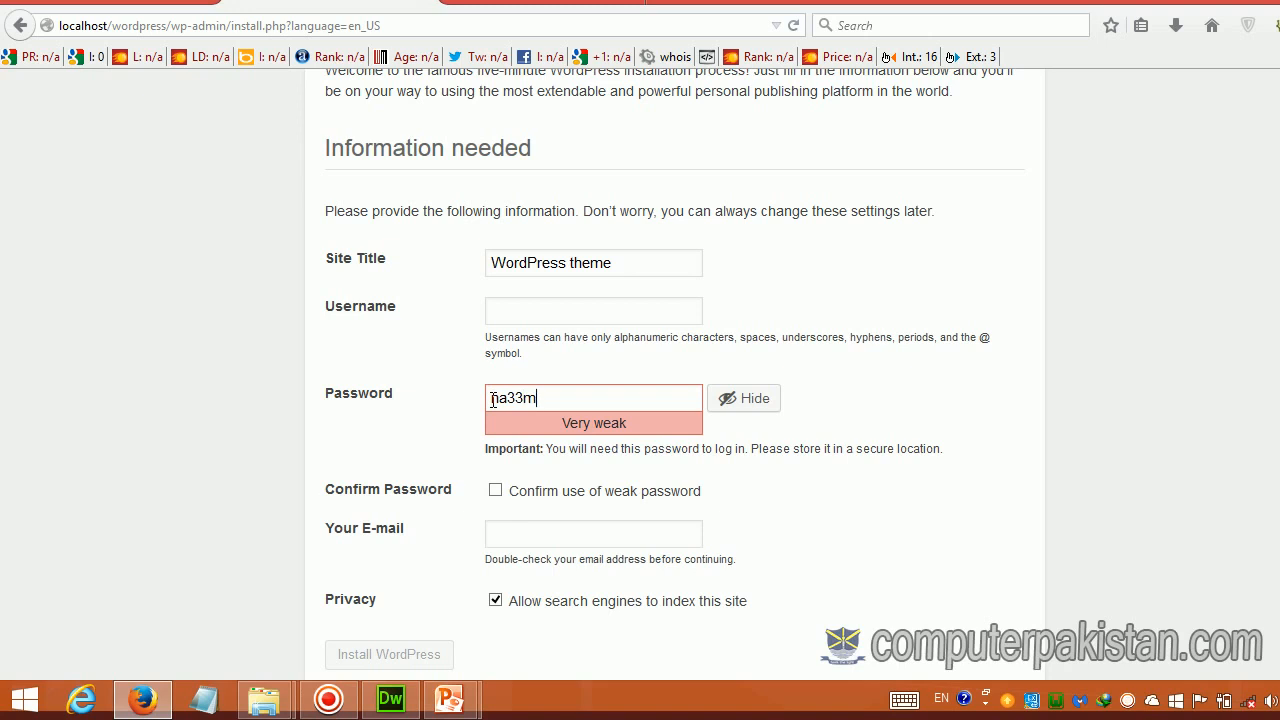
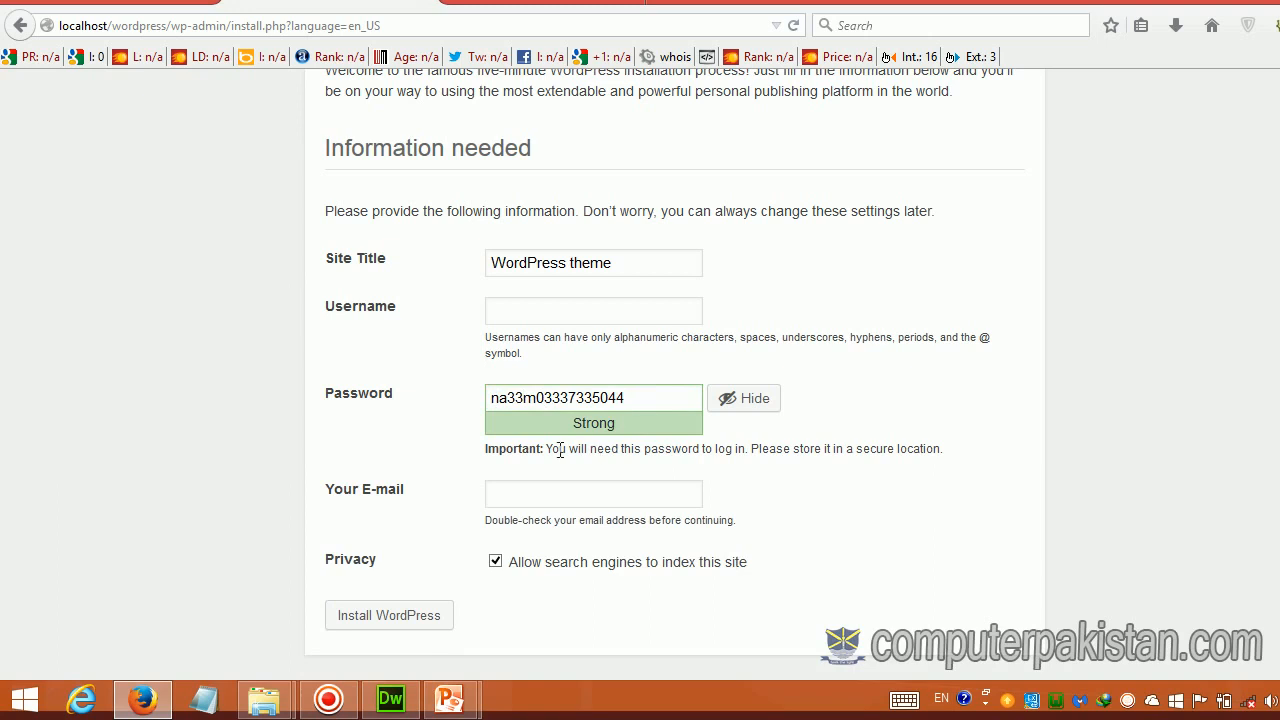
{"action": "left_click", "coordinate": [543, 317]}
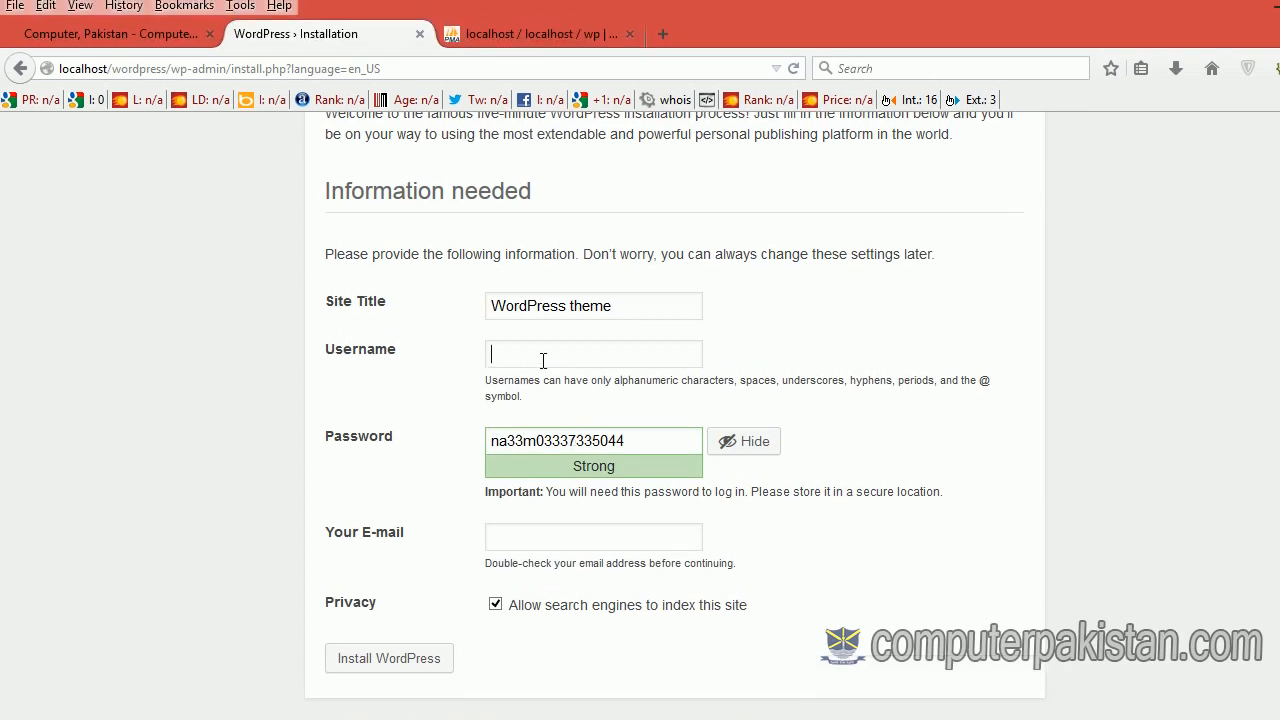
{"action": "type", "text": "admin"}
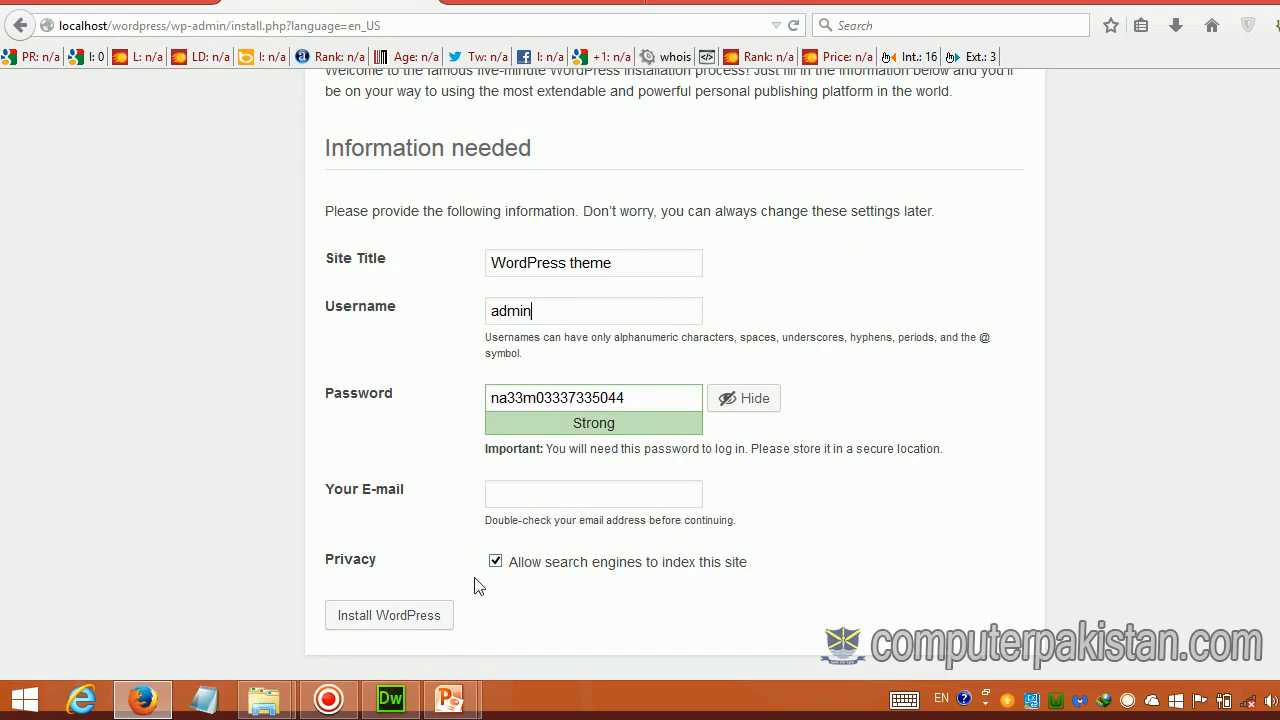
{"action": "left_click", "coordinate": [418, 623]}
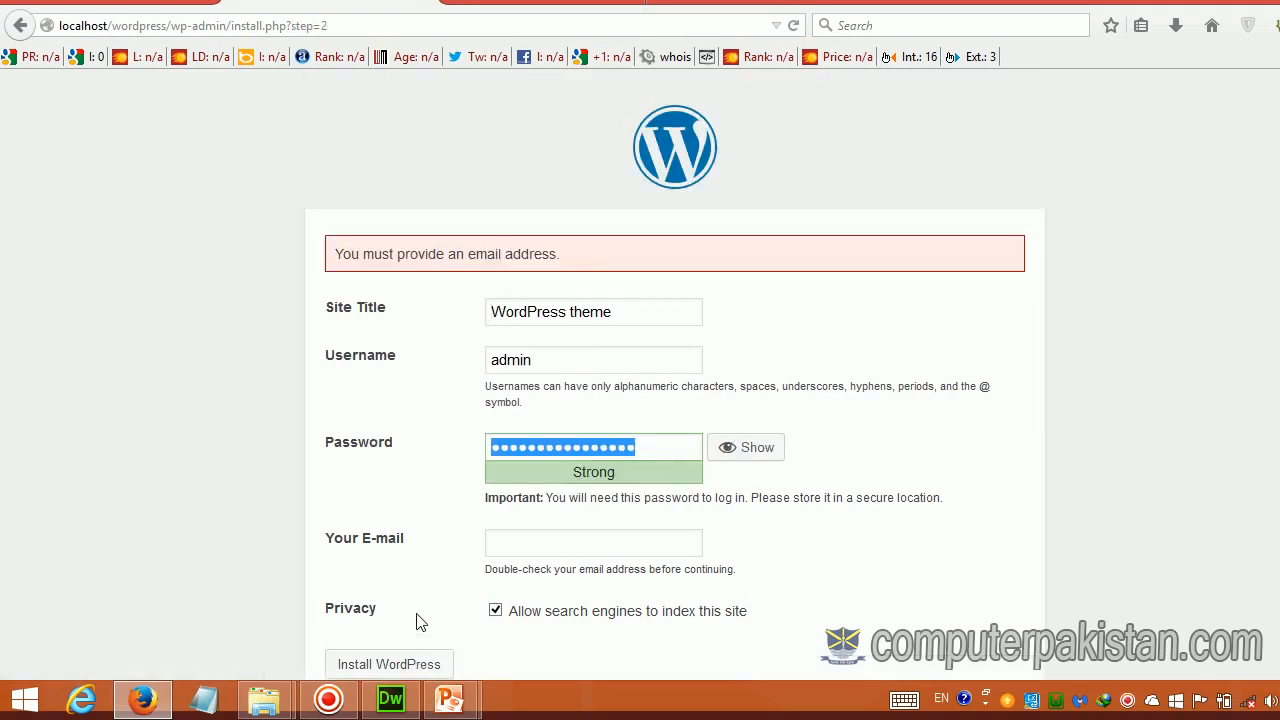
Step: Enter the administrator's e-mail address and run Install WordPress to finish the setup
{"action": "scroll", "coordinate": [580, 320], "scroll_direction": "down", "scroll_amount": 2}
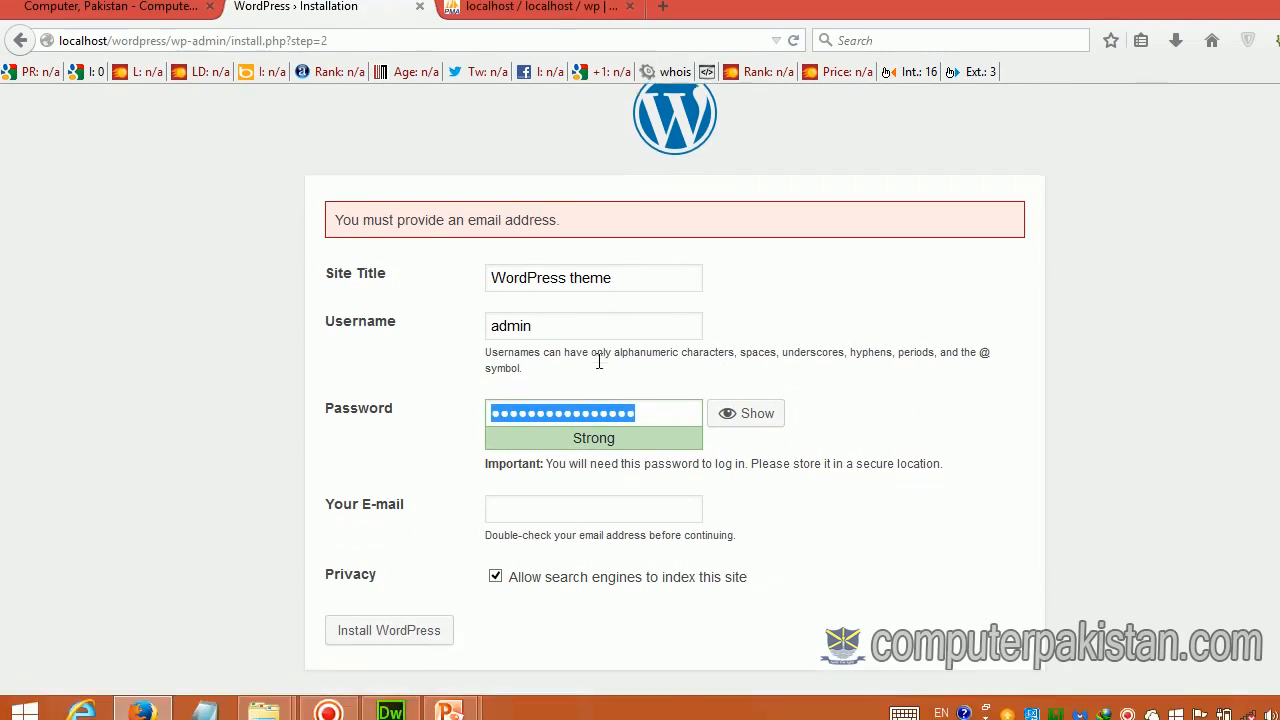
{"action": "left_click", "coordinate": [508, 497]}
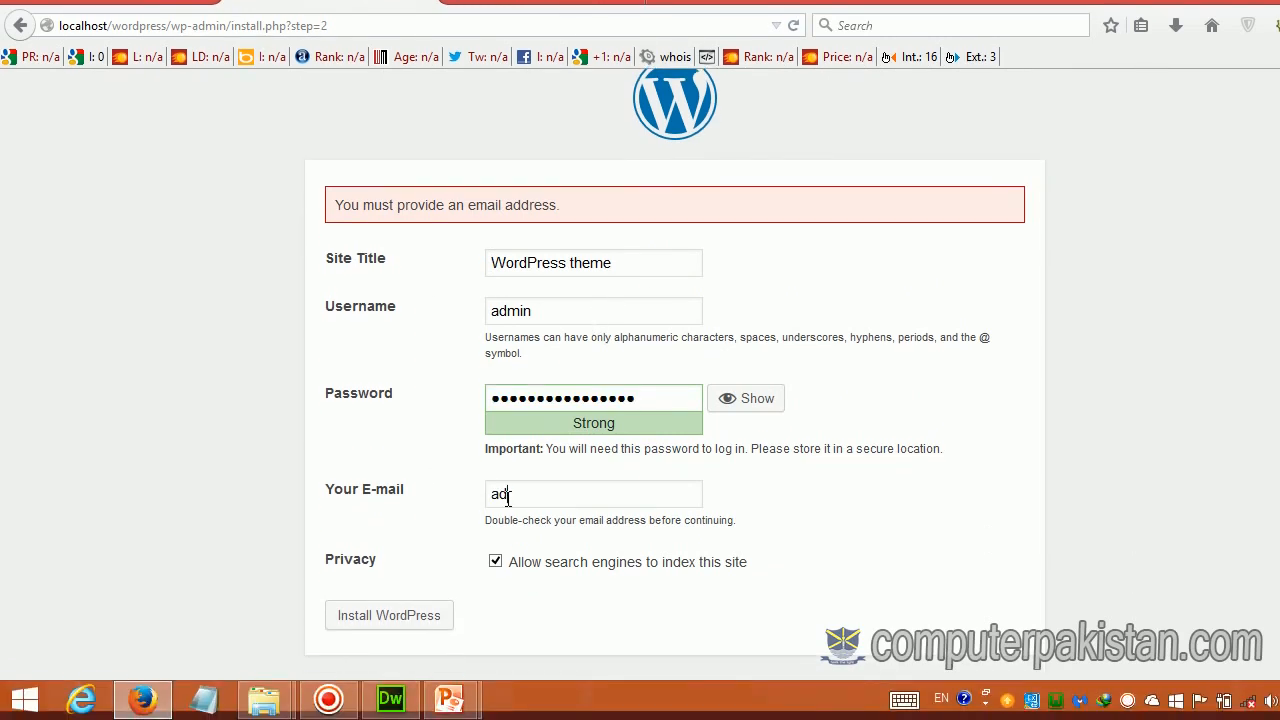
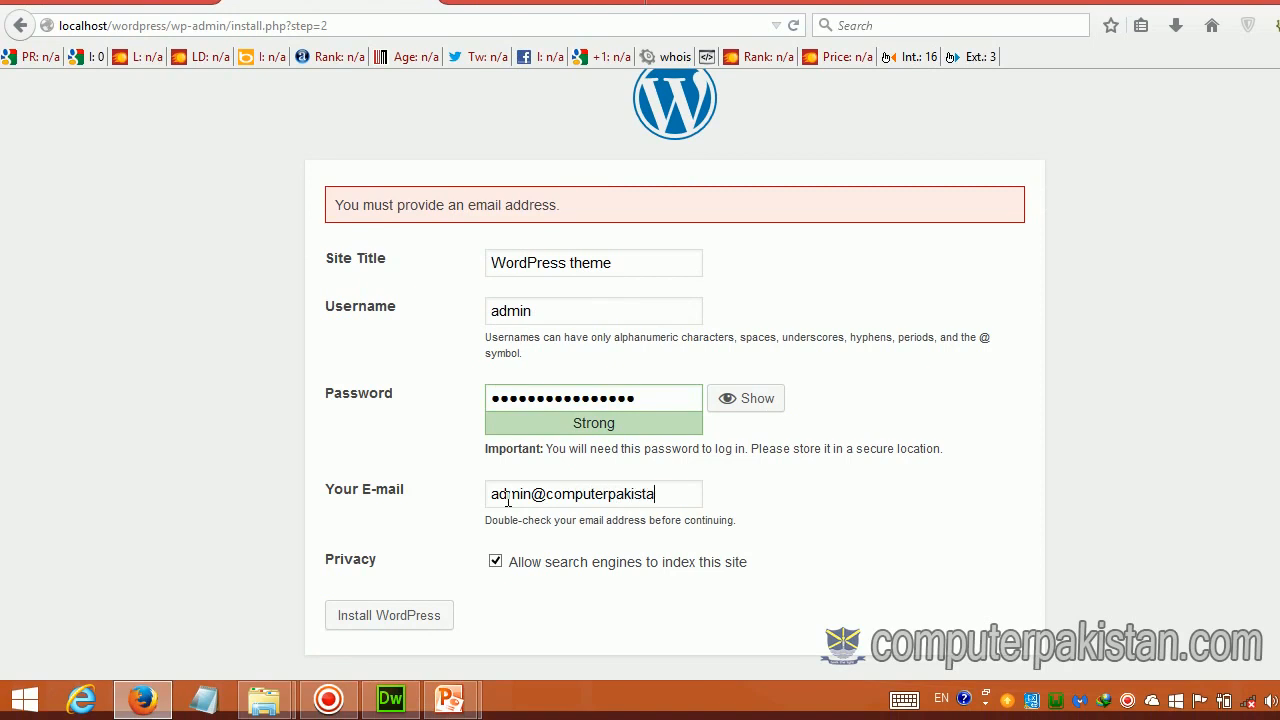
{"action": "left_click", "coordinate": [386, 617]}
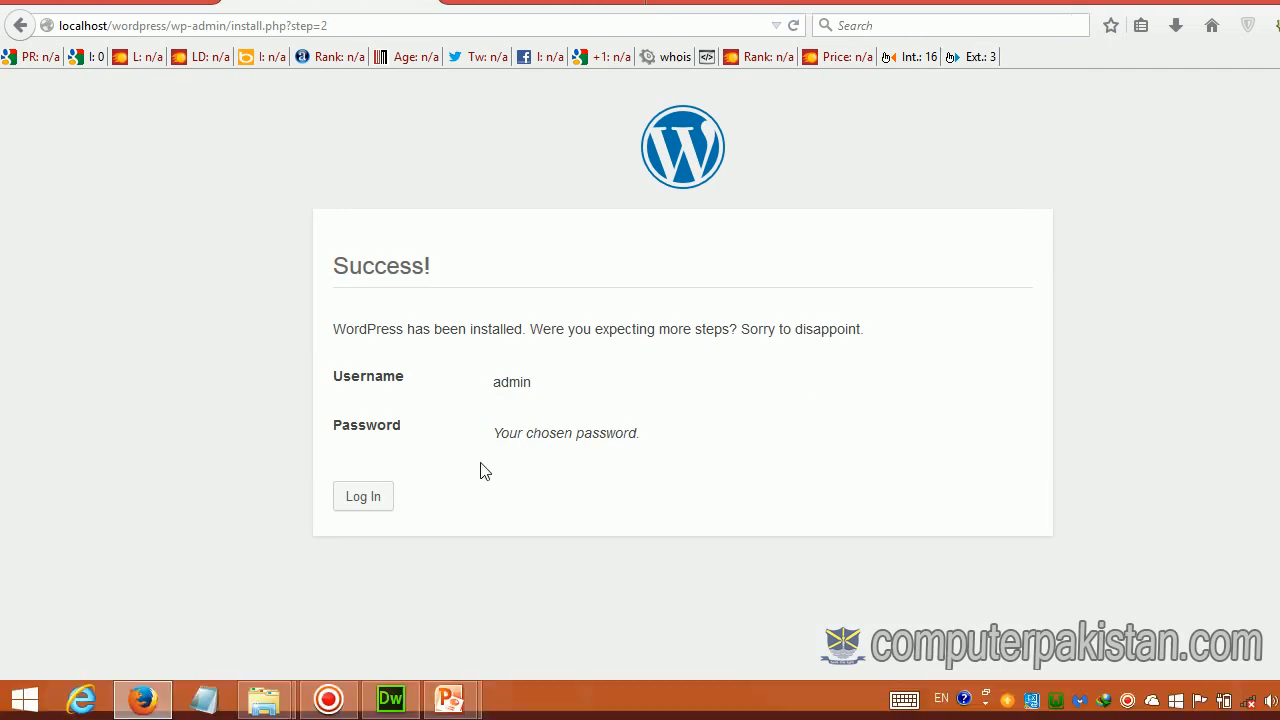
Step: Go to the login page, then load localhost/wordpress/wp-admin instead
{"action": "left_click", "coordinate": [365, 500]}
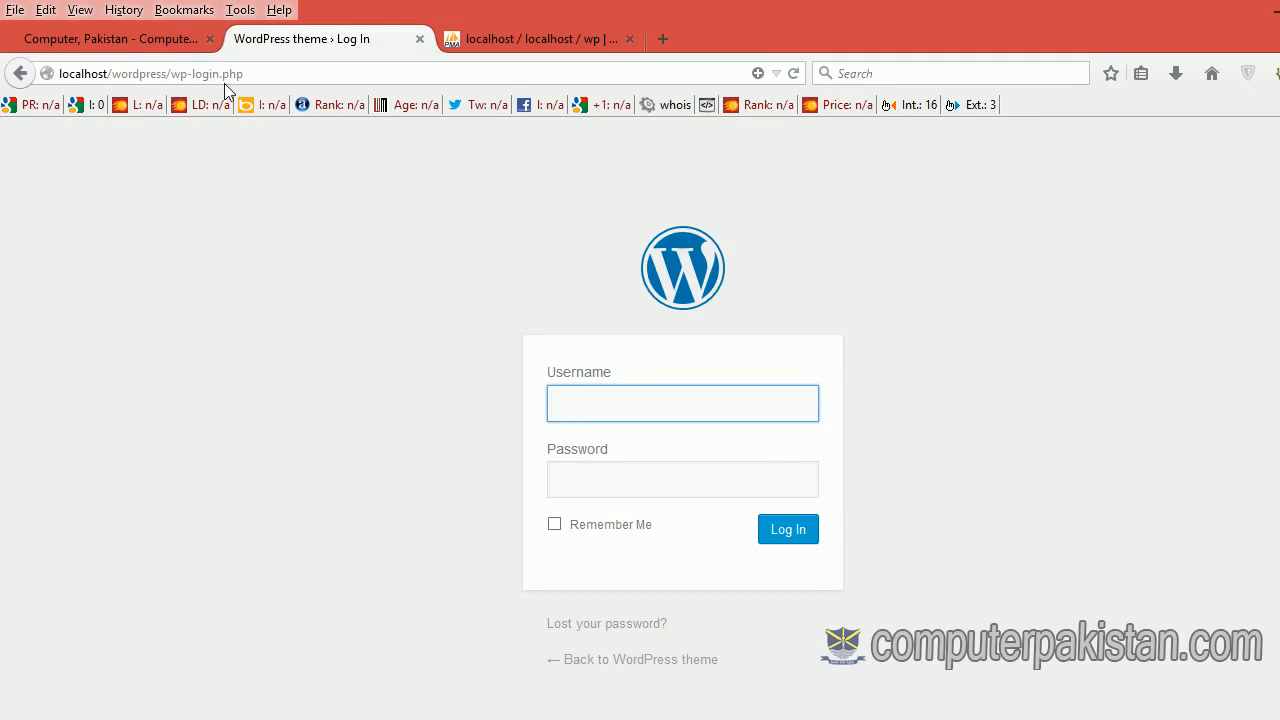
{"action": "left_click", "coordinate": [251, 76]}
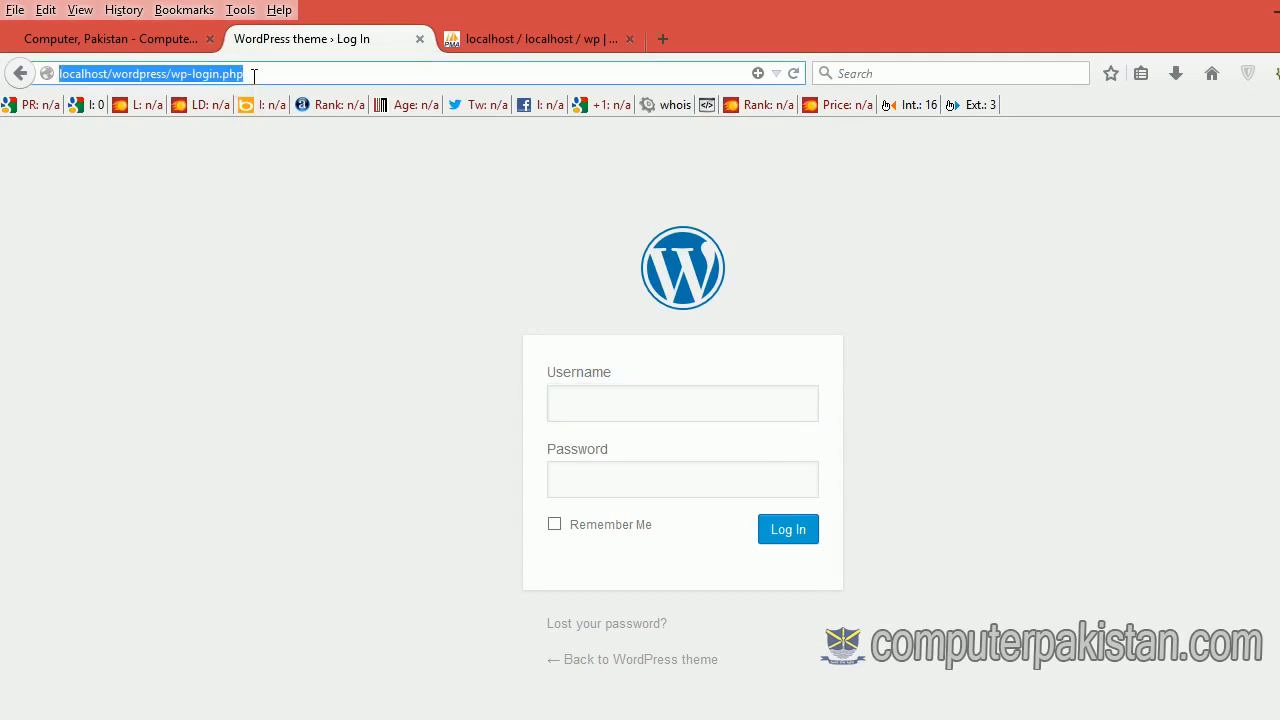
{"action": "left_click", "coordinate": [263, 79]}
{"action": "key", "text": "BackSpace"}
{"action": "key", "text": "BackSpace"}
{"action": "key", "text": "BackSpace"}
{"action": "key", "text": "BackSpace"}
{"action": "key", "text": "BackSpace"}
{"action": "key", "text": "BackSpace"}
{"action": "key", "text": "BackSpace"}
{"action": "key", "text": "BackSpace"}
{"action": "key", "text": "BackSpace"}
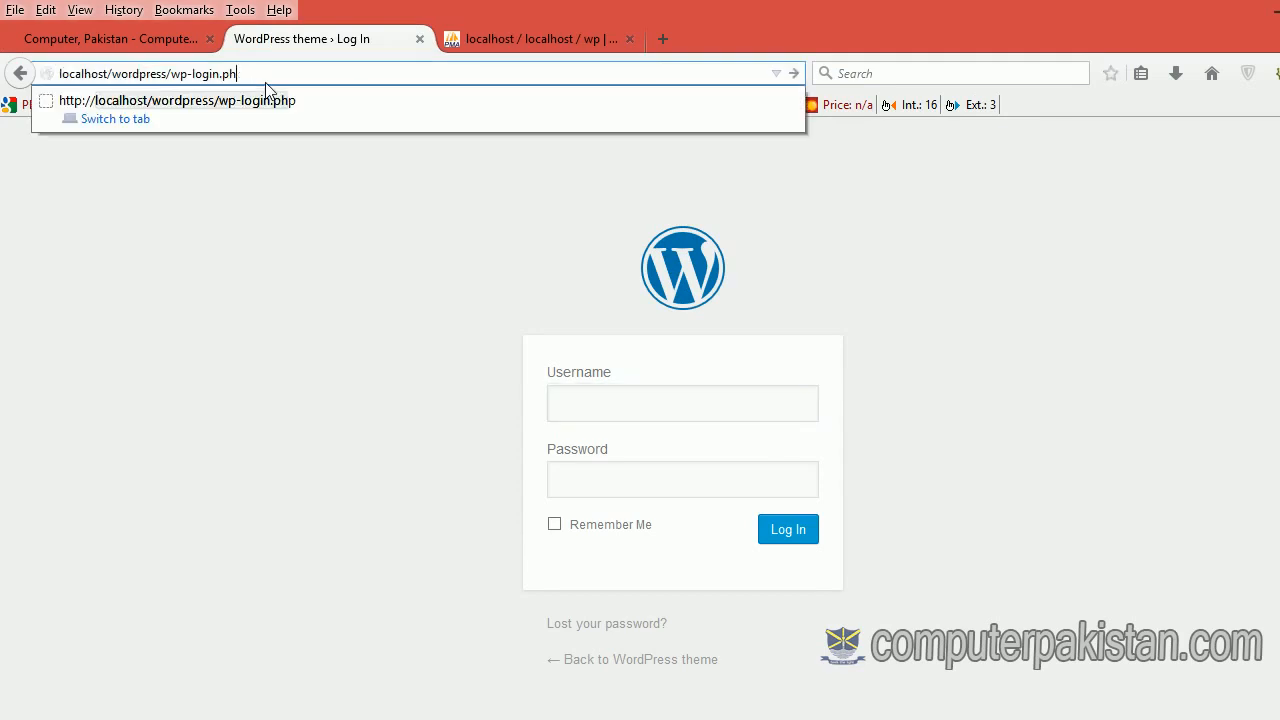
{"action": "key", "text": "Return"}
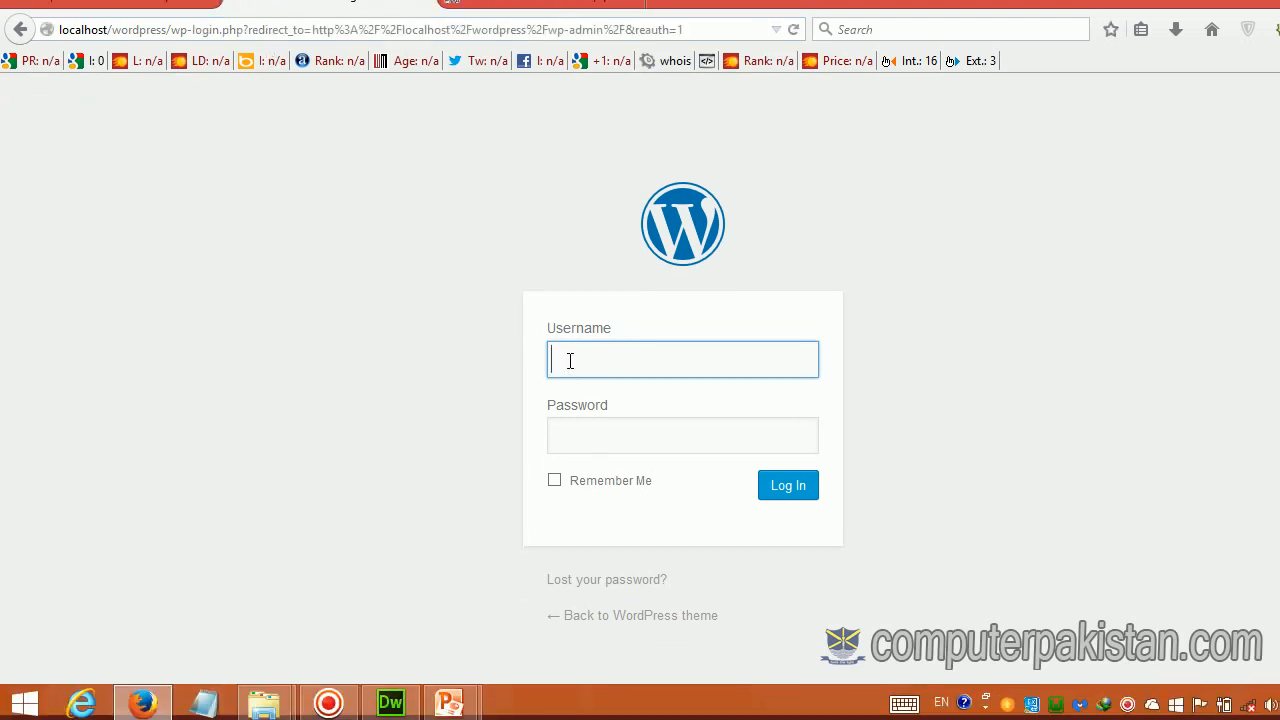
Step: Sign in with the admin username and the account password
{"action": "left_click", "coordinate": [570, 361]}
{"action": "type", "text": "admin"}
{"action": "key", "text": "Tab"}
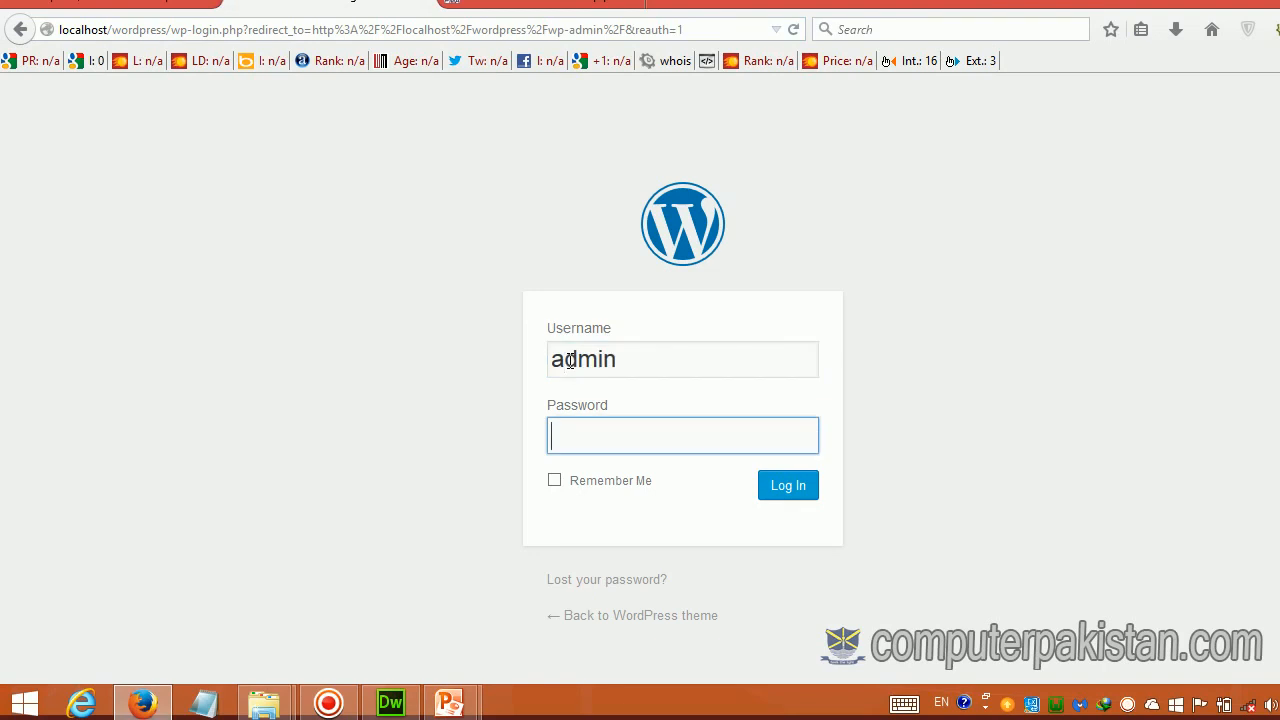
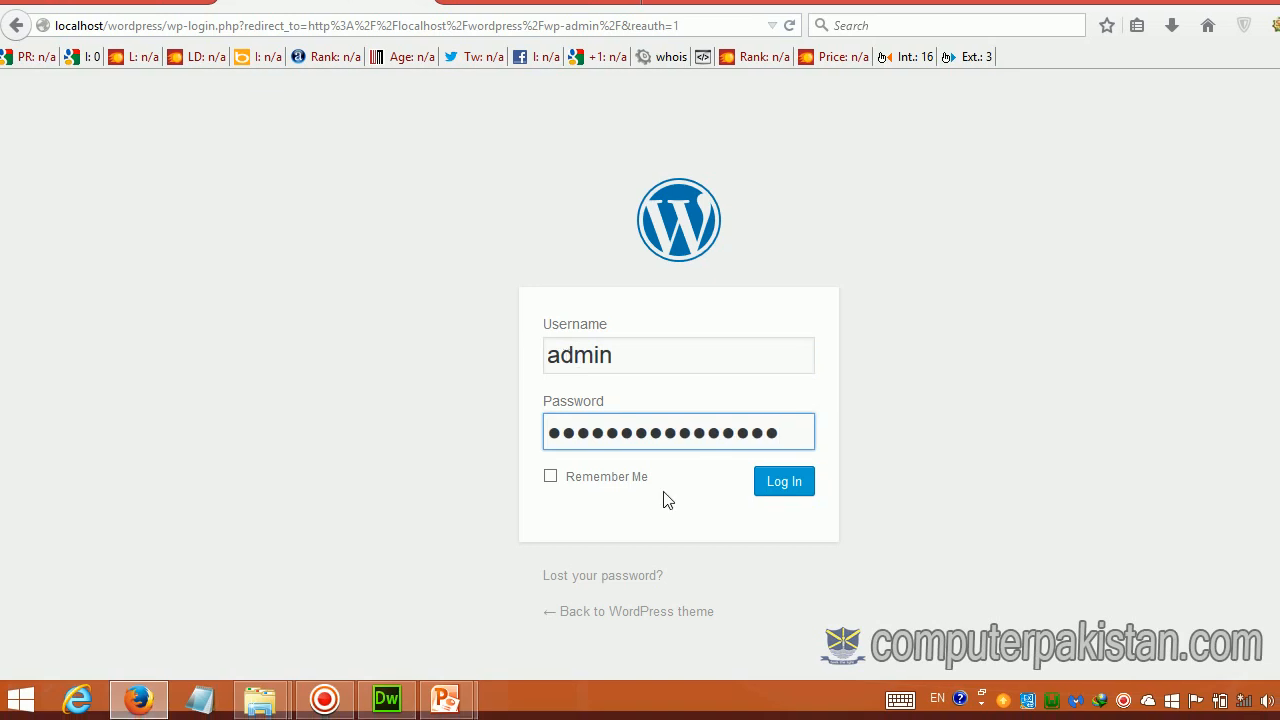
{"action": "left_click", "coordinate": [798, 494]}
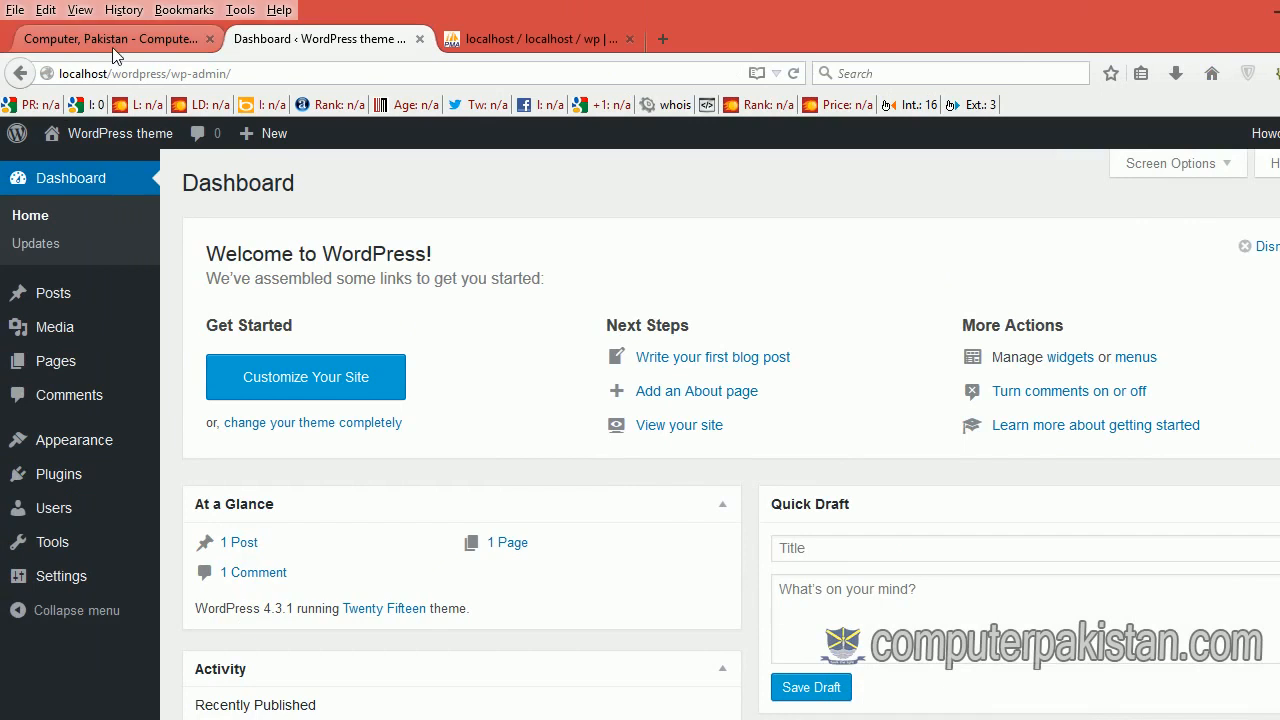
Step: Open the live site in a new tab and scroll through its 'Hello world!' front page
{"action": "mouse_move", "coordinate": [41, 98]}
{"action": "right_click", "coordinate": [50, 168]}
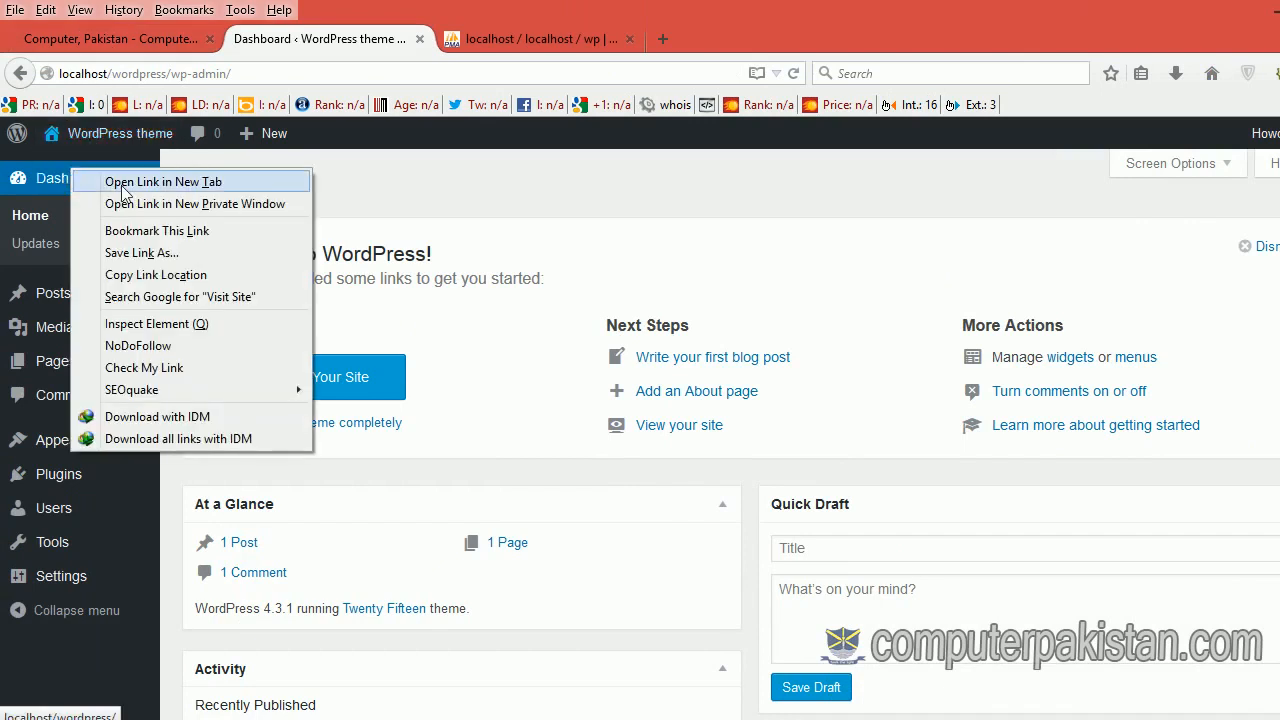
{"action": "left_click", "coordinate": [90, 177]}
{"action": "left_click", "coordinate": [489, 40]}
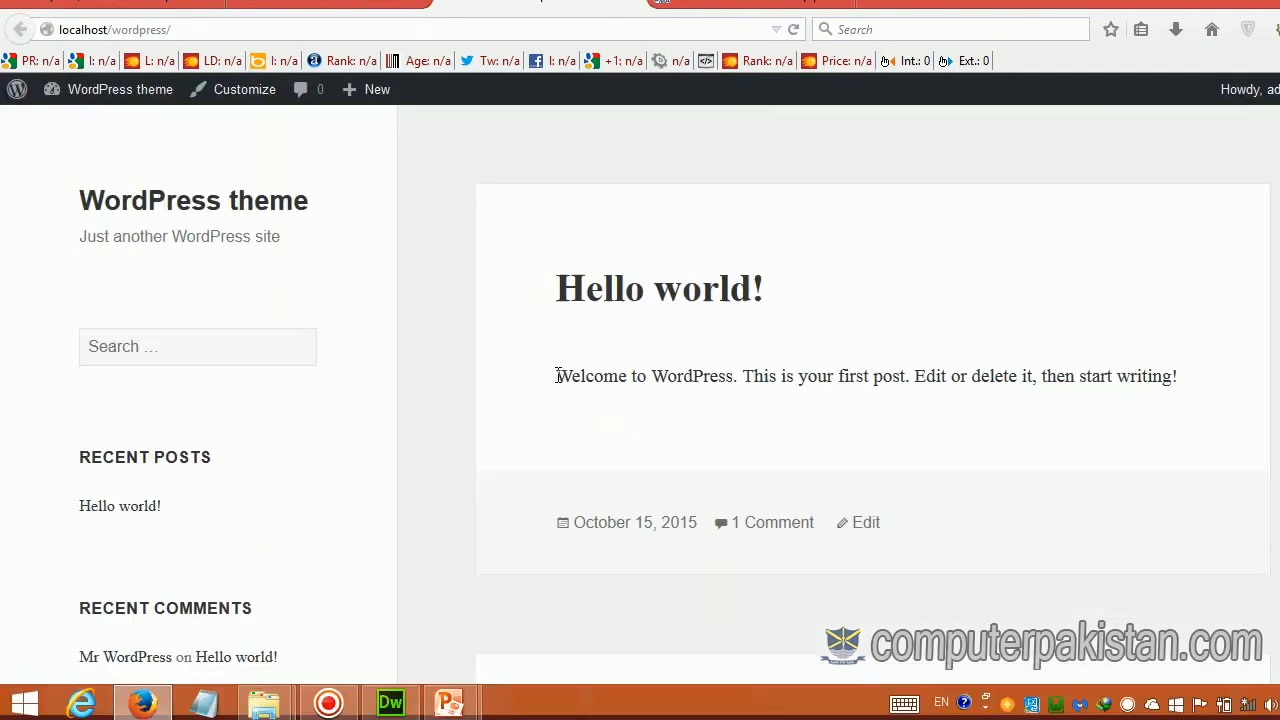
{"action": "scroll", "coordinate": [558, 376], "scroll_direction": "down", "scroll_amount": 10}
{"action": "scroll", "coordinate": [558, 376], "scroll_direction": "down", "scroll_amount": 3}
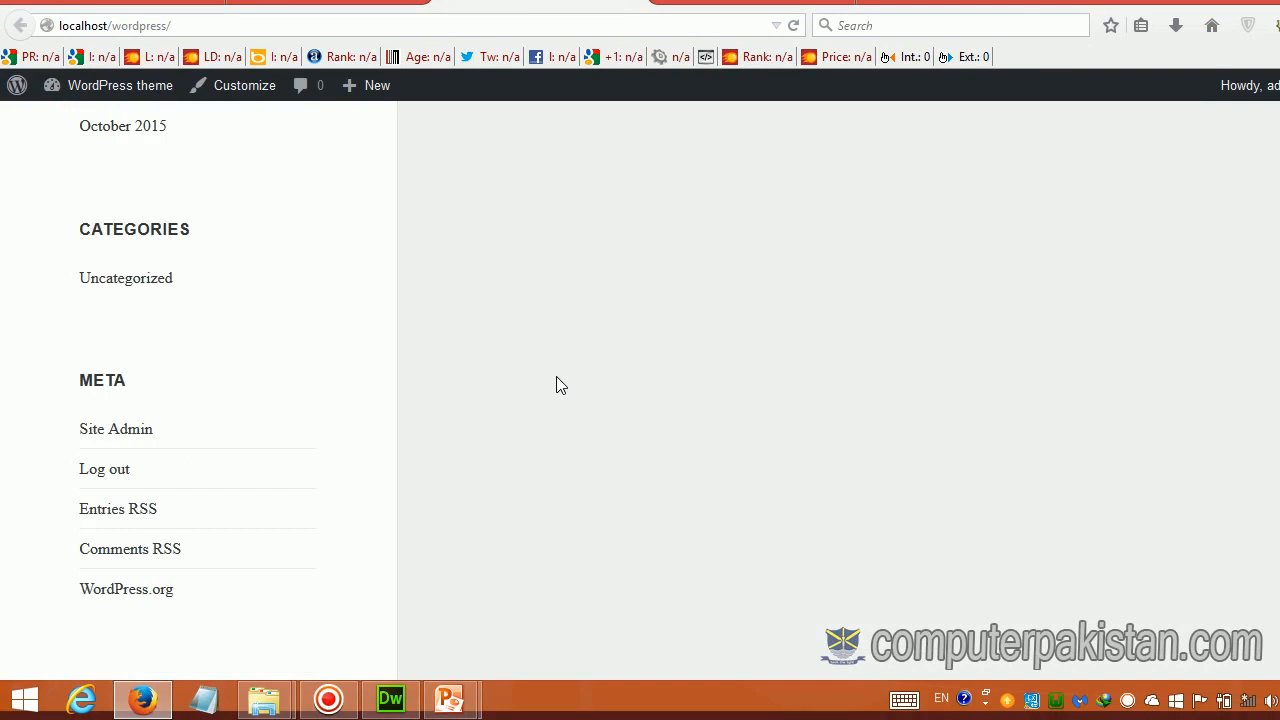
{"action": "scroll", "coordinate": [556, 376], "scroll_direction": "up", "scroll_amount": 12}
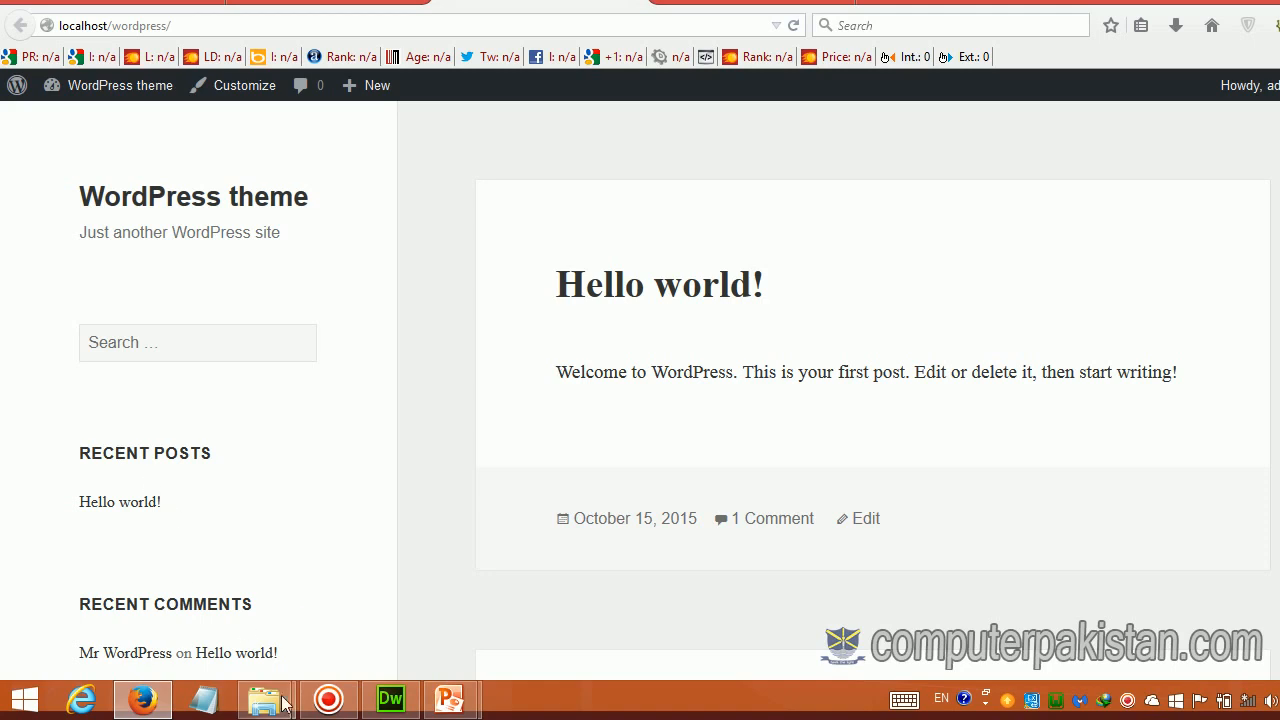
Step: Open the wordpress\wp-content\themes folder in the www Explorer window
{"action": "mouse_move", "coordinate": [279, 705]}
{"action": "left_click", "coordinate": [335, 560]}
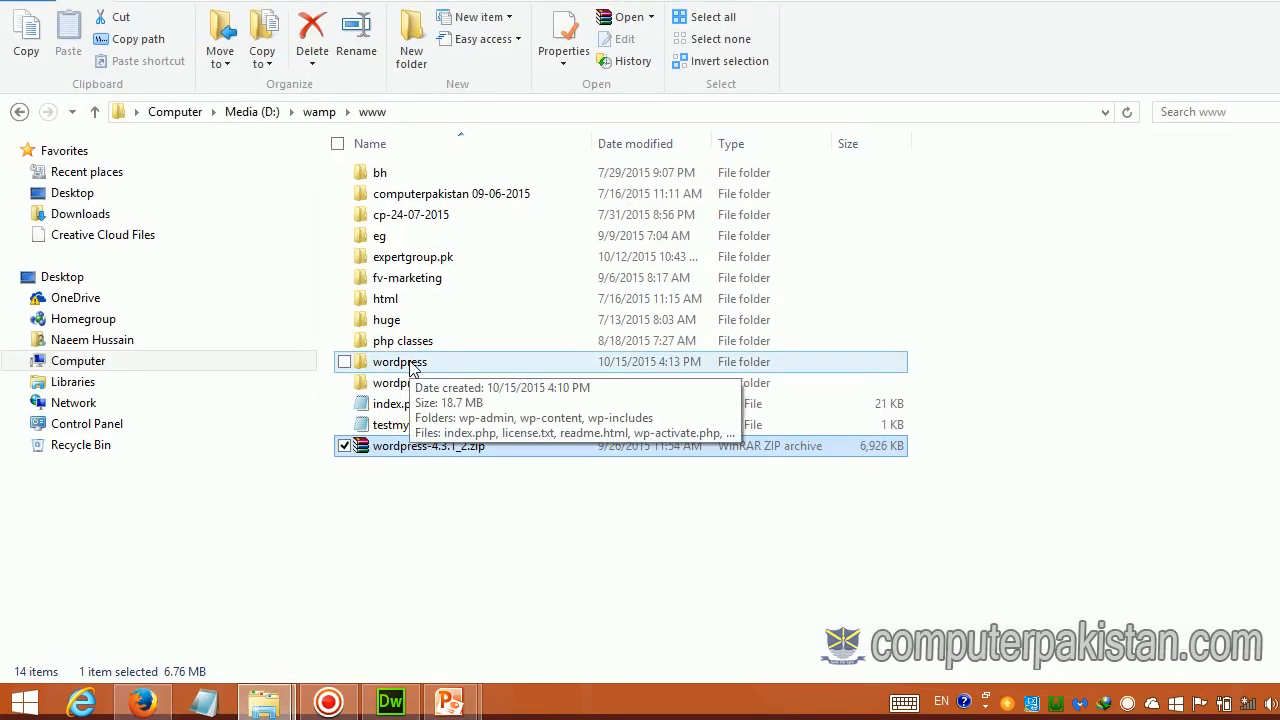
{"action": "double_click", "coordinate": [410, 365]}
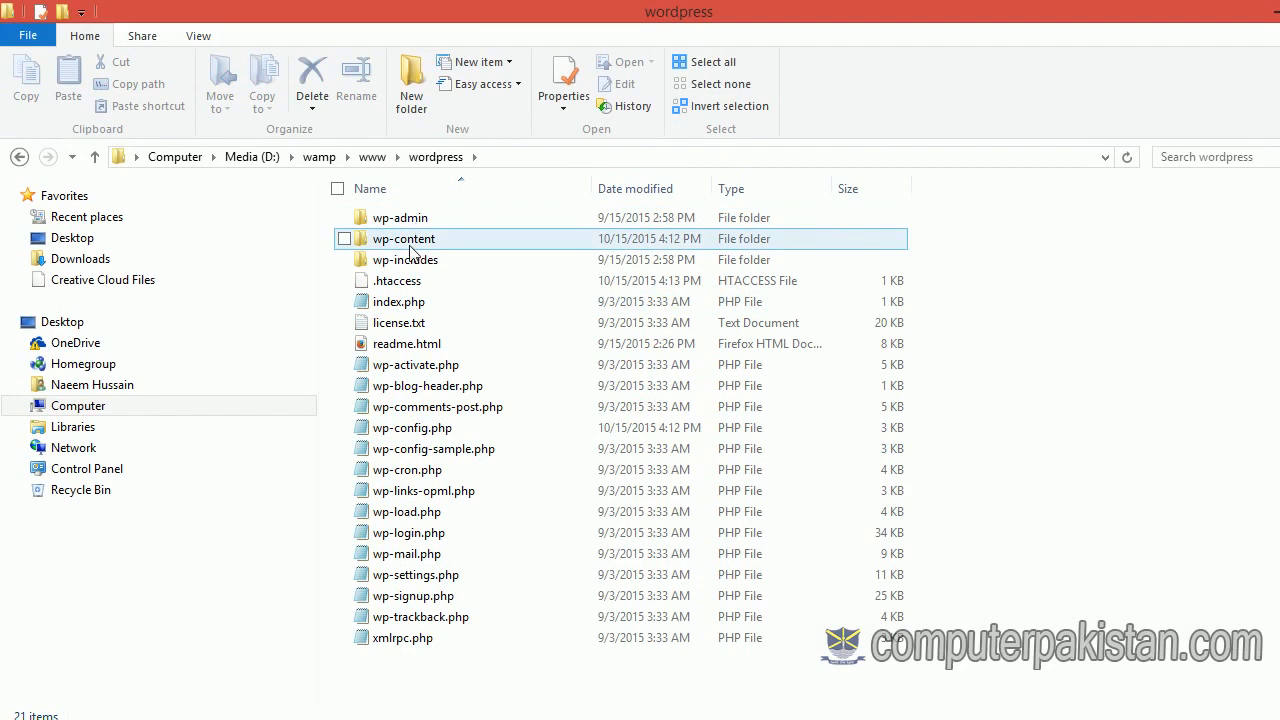
{"action": "double_click", "coordinate": [410, 246]}
{"action": "double_click", "coordinate": [390, 243]}
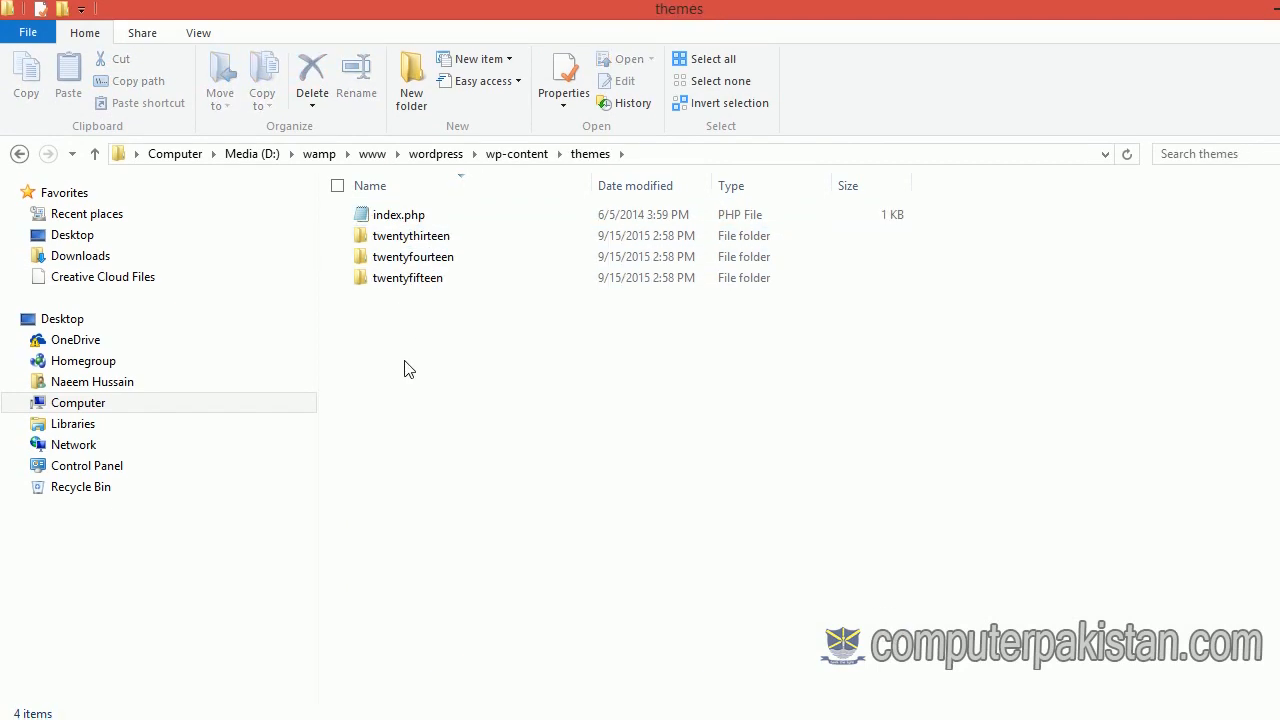
Step: Copy video-tutorials.zip from E:\WordPress Theme Setup into the themes folder
{"action": "double_click", "coordinate": [894, 366]}
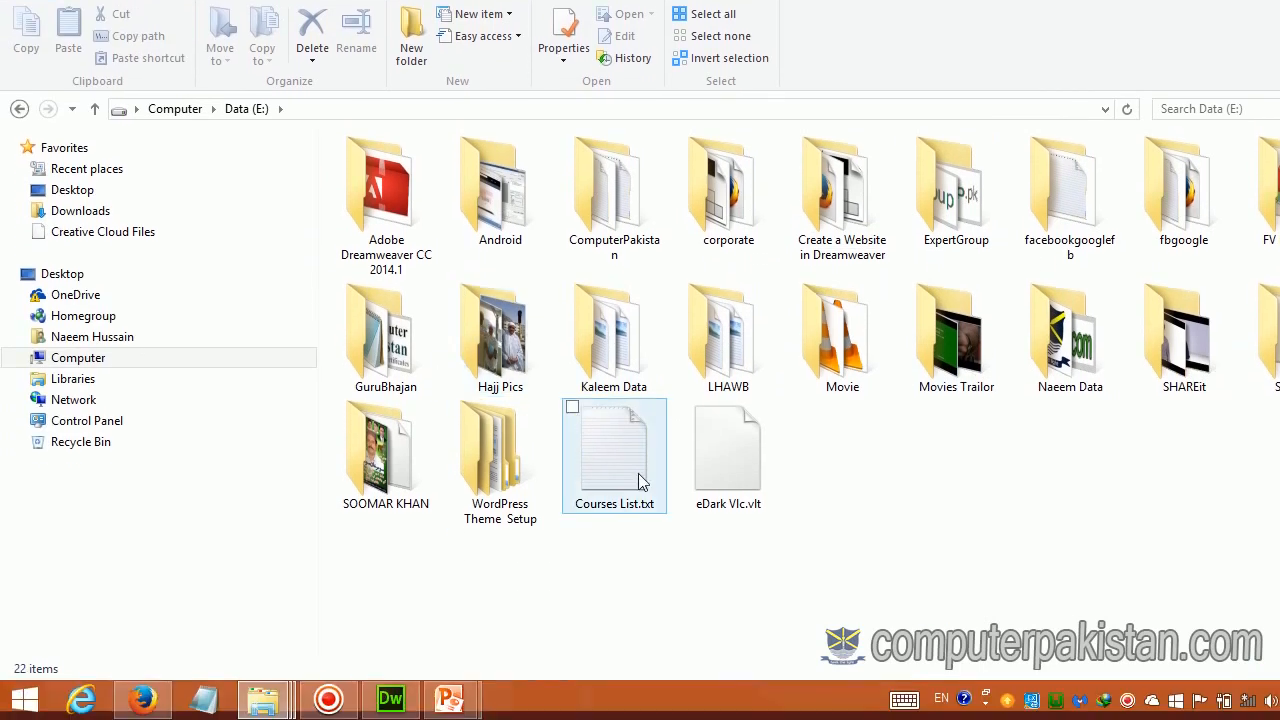
{"action": "double_click", "coordinate": [522, 496]}
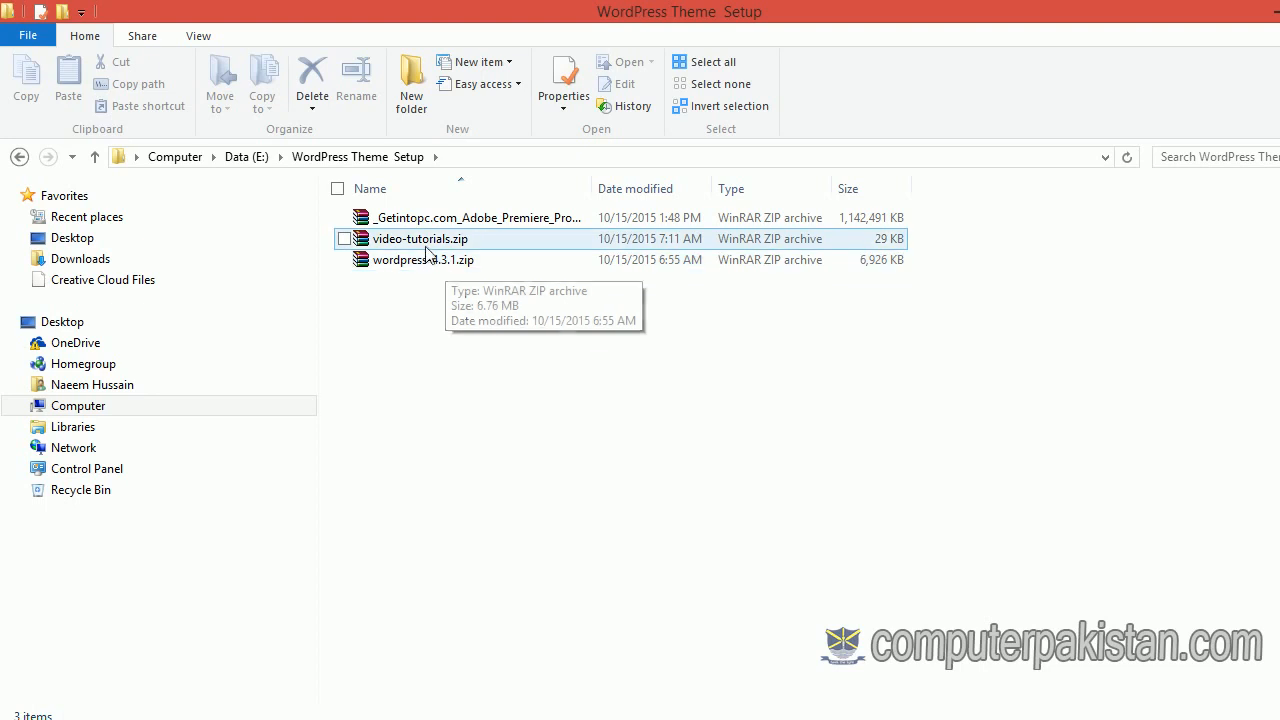
{"action": "left_click", "coordinate": [427, 251]}
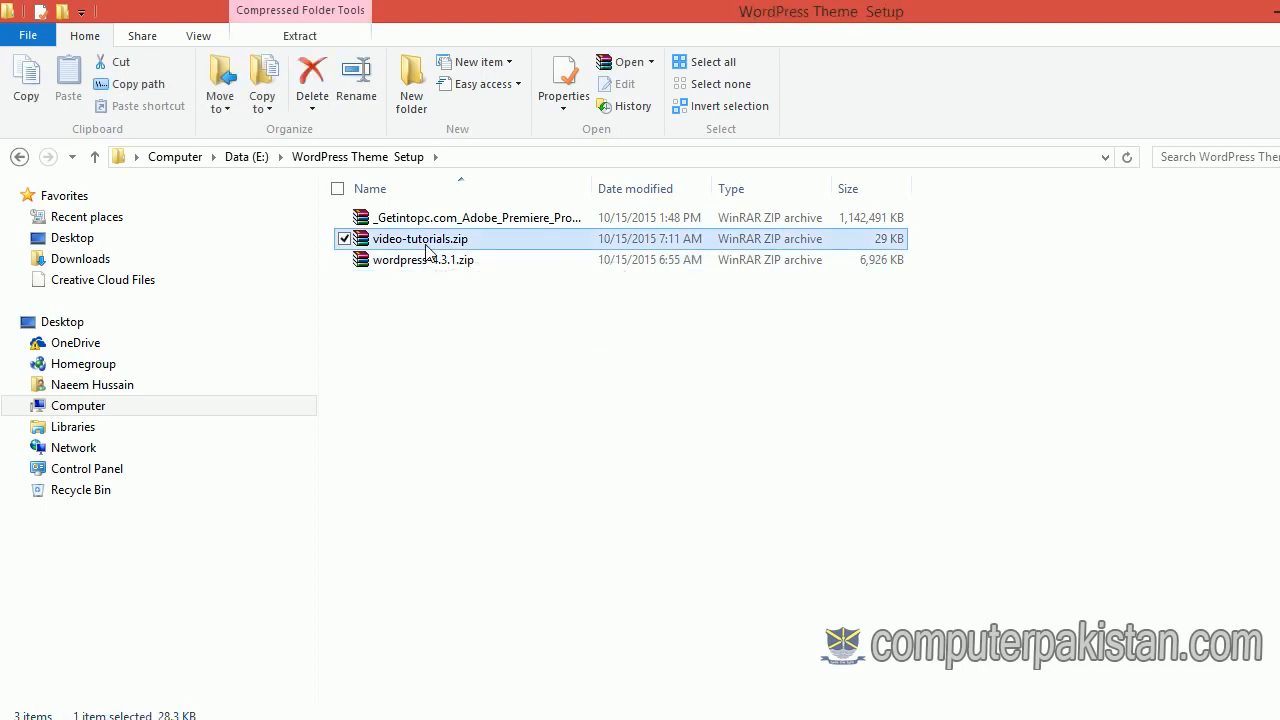
{"action": "key", "text": "ctrl+c"}
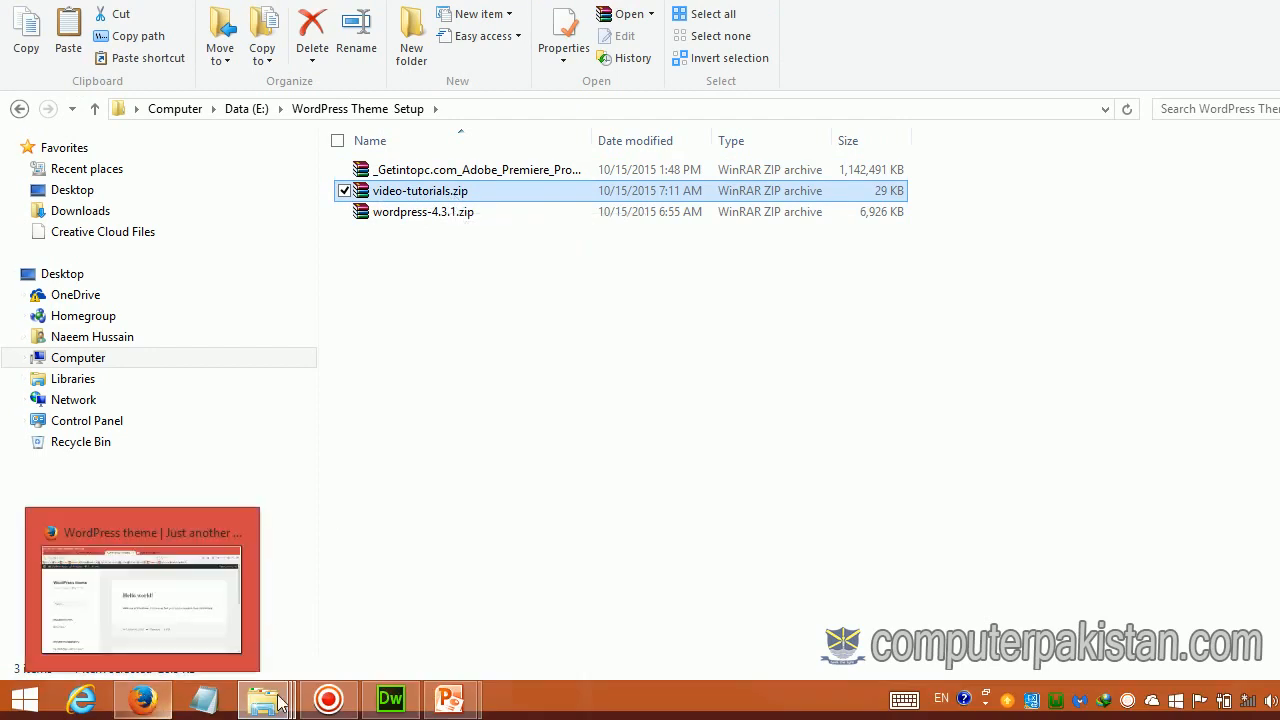
{"action": "mouse_move", "coordinate": [263, 700]}
{"action": "left_click", "coordinate": [303, 643]}
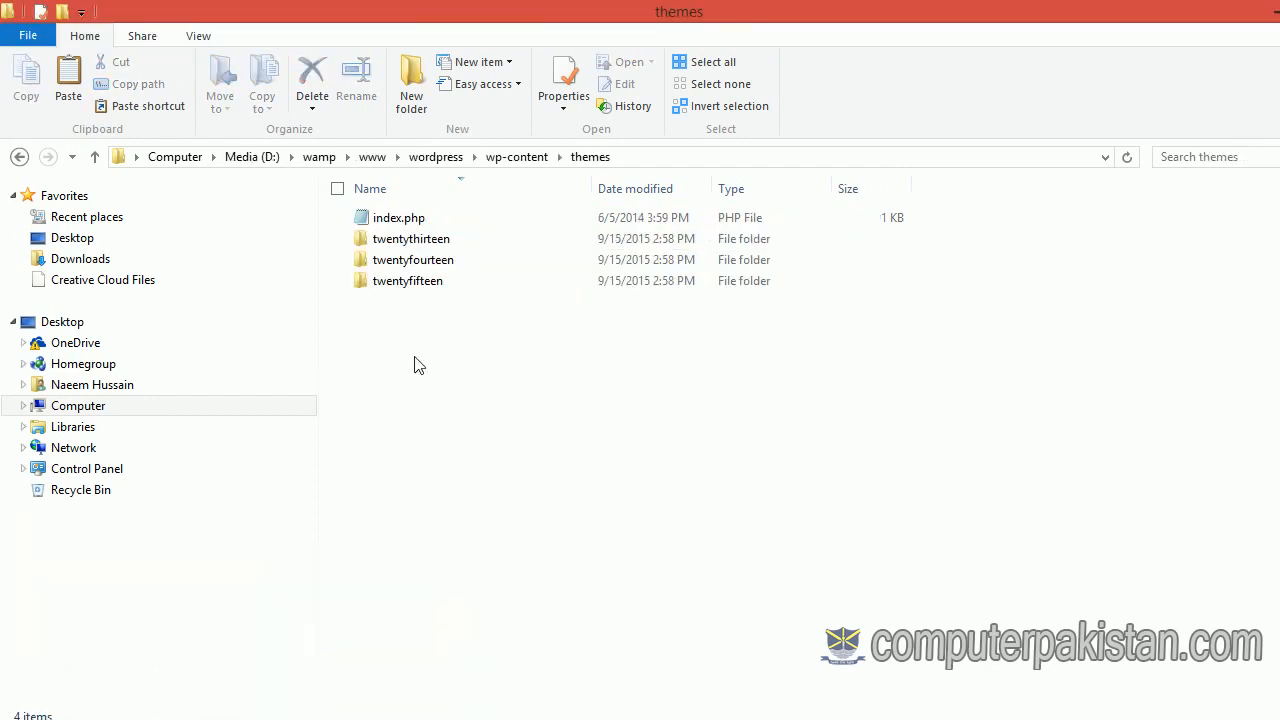
{"action": "key", "text": "ctrl+v"}
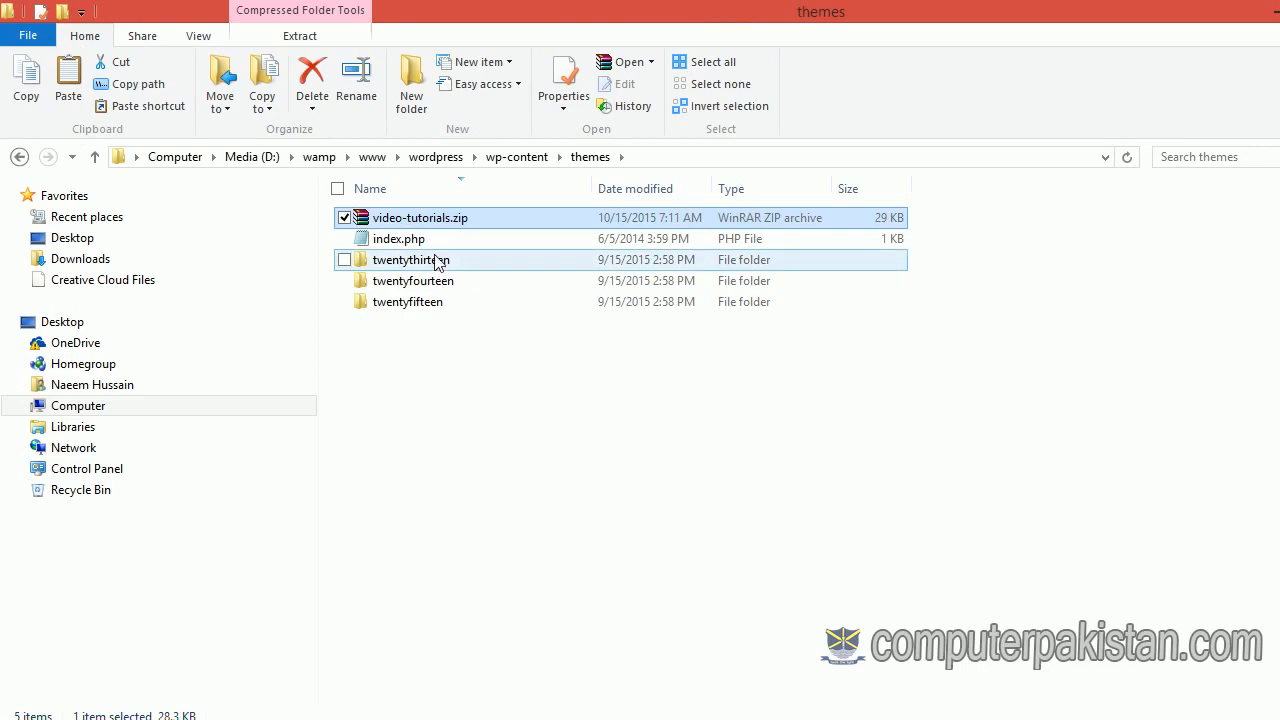
Step: Extract video-tutorials.zip here with WinRAR and check the resulting video-tutorials folder
{"action": "right_click", "coordinate": [428, 220]}
{"action": "mouse_move", "coordinate": [356, 258]}
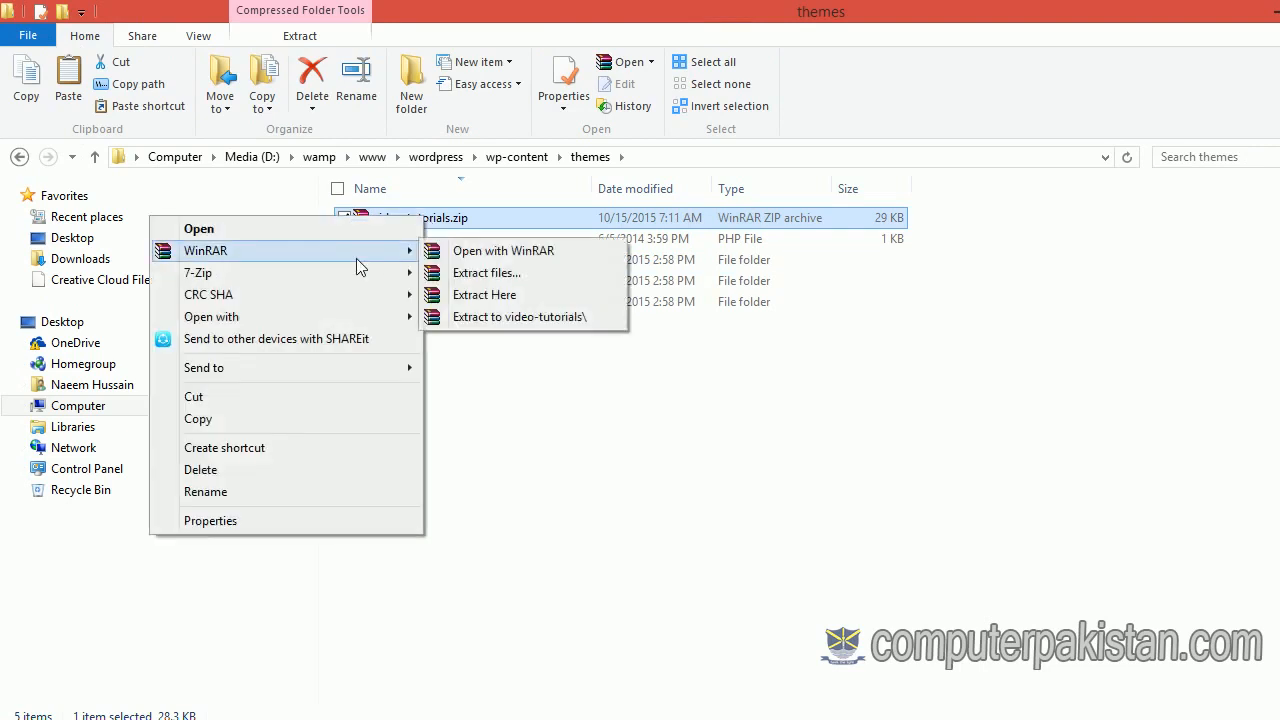
{"action": "left_click", "coordinate": [484, 295]}
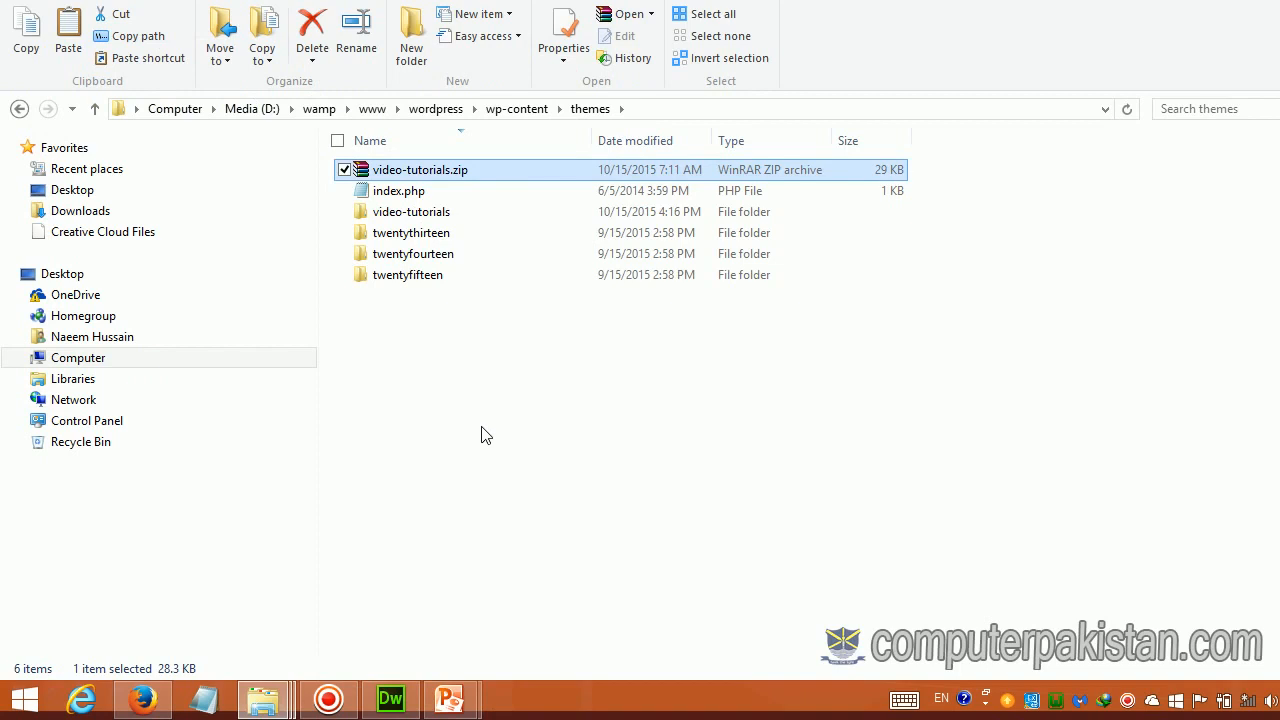
{"action": "left_click", "coordinate": [480, 432]}
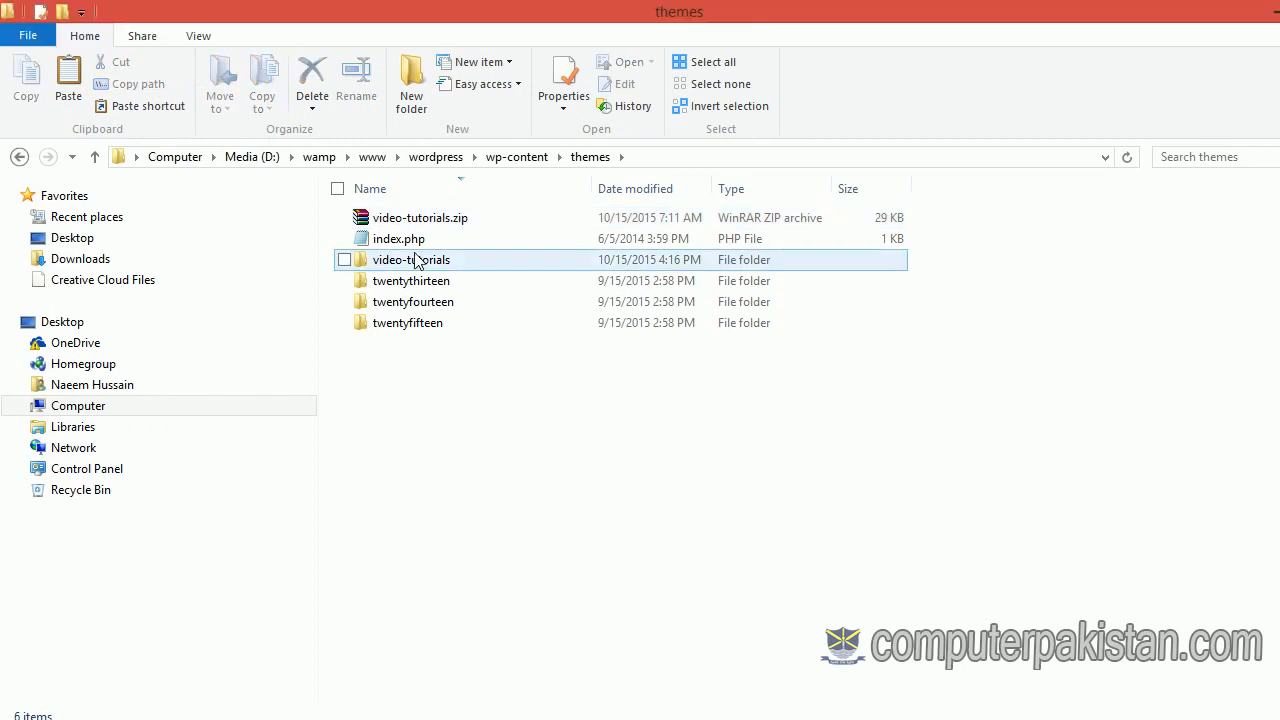
{"action": "double_click", "coordinate": [416, 260]}
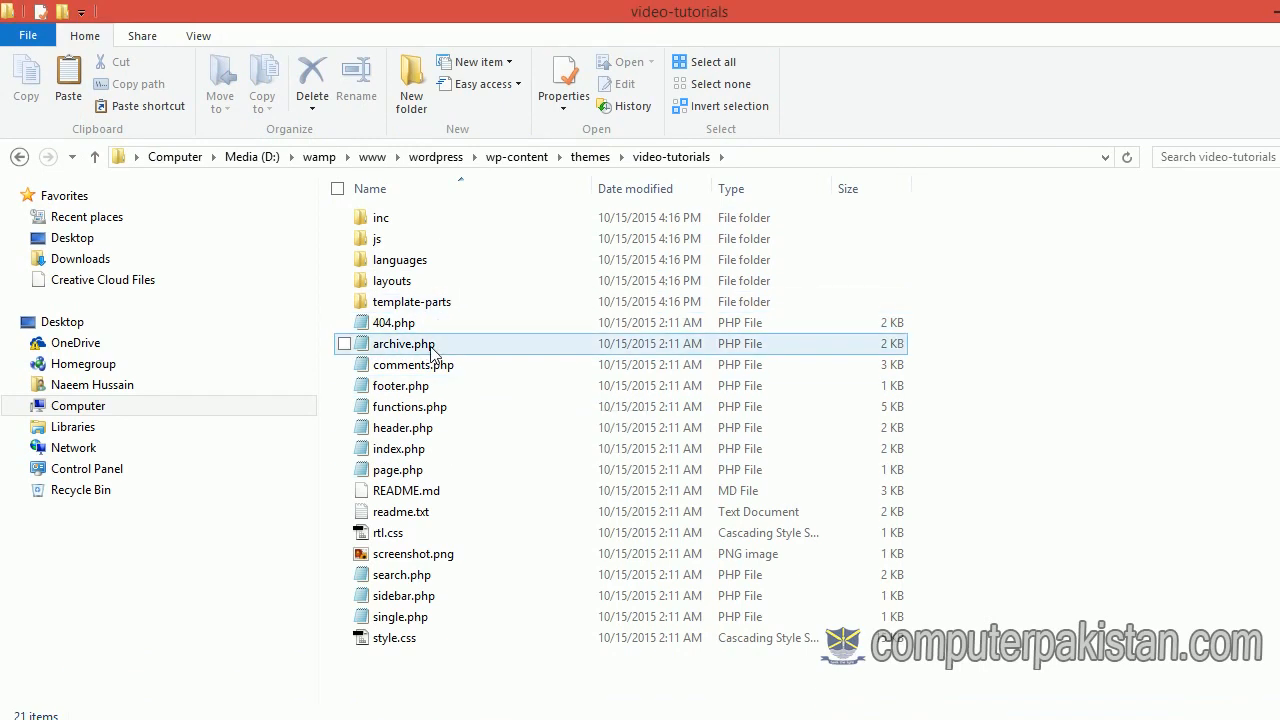
{"action": "left_click", "coordinate": [19, 157]}
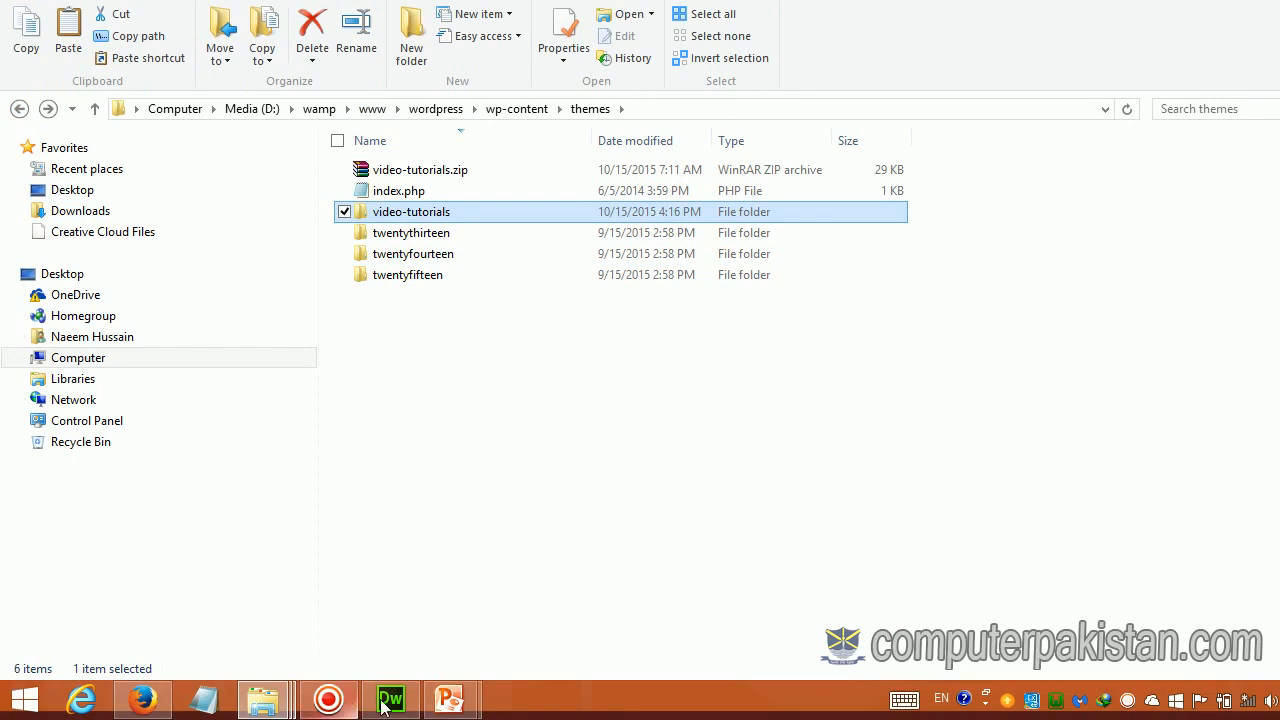
Step: Activate the ComputerPakistan theme from the Dashboard's Appearance > Themes page
{"action": "left_click", "coordinate": [143, 700]}
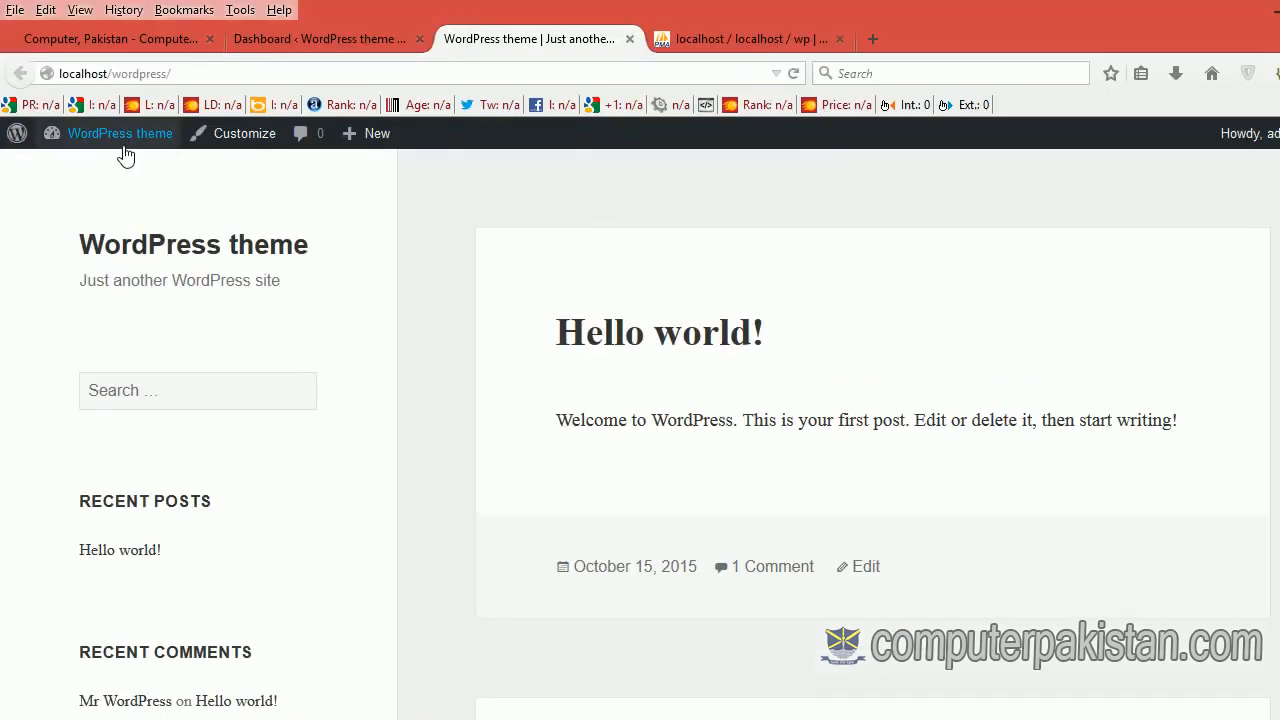
{"action": "mouse_move", "coordinate": [119, 140]}
{"action": "left_click", "coordinate": [77, 172]}
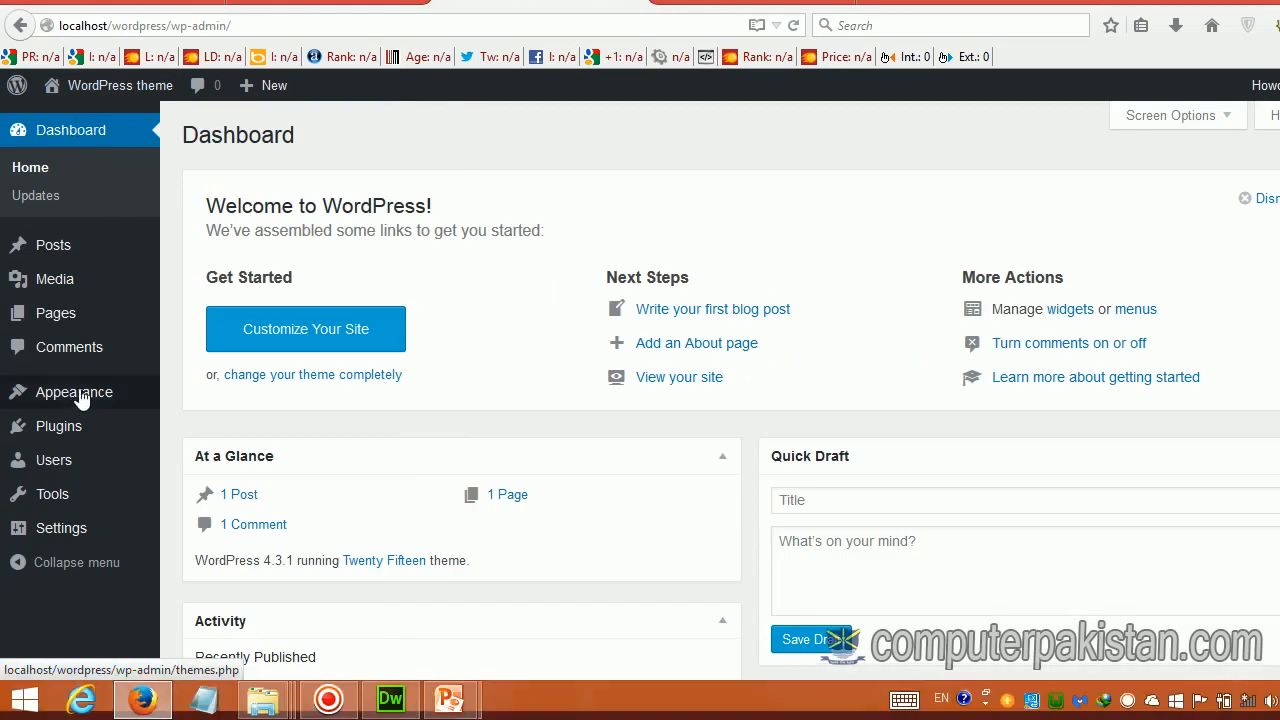
{"action": "mouse_move", "coordinate": [82, 398]}
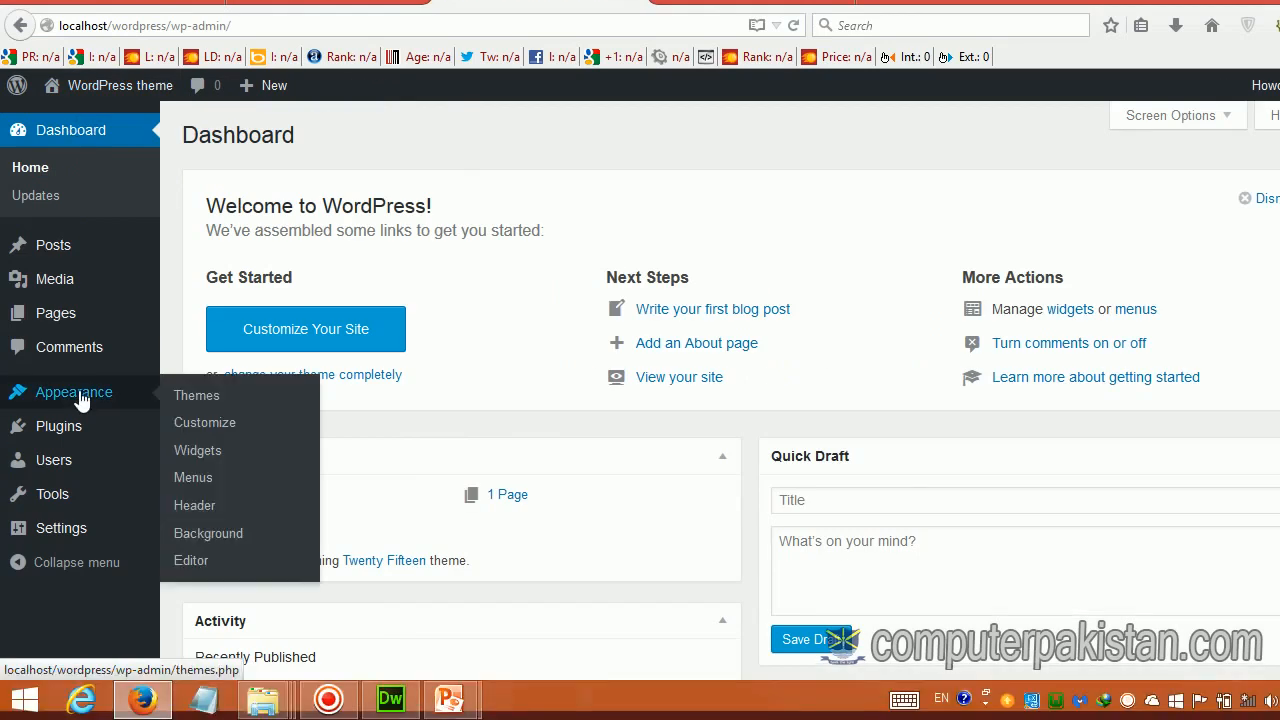
{"action": "left_click", "coordinate": [199, 404]}
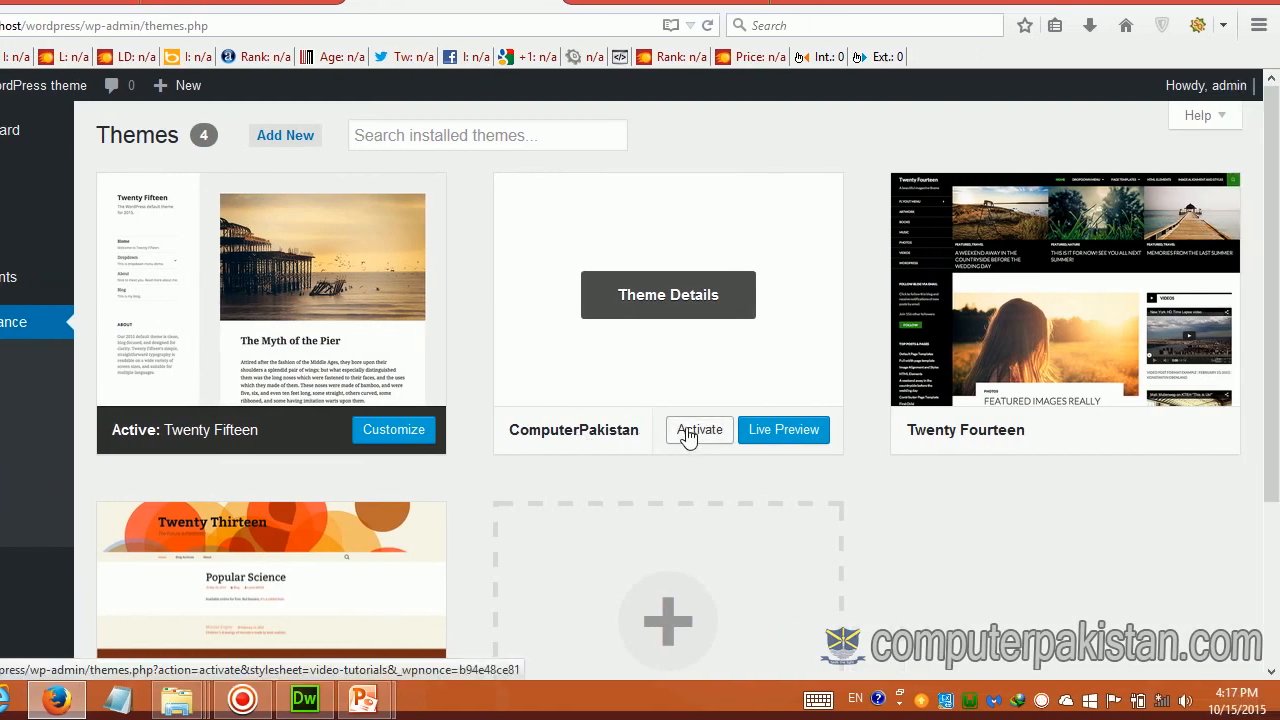
{"action": "left_click", "coordinate": [688, 436]}
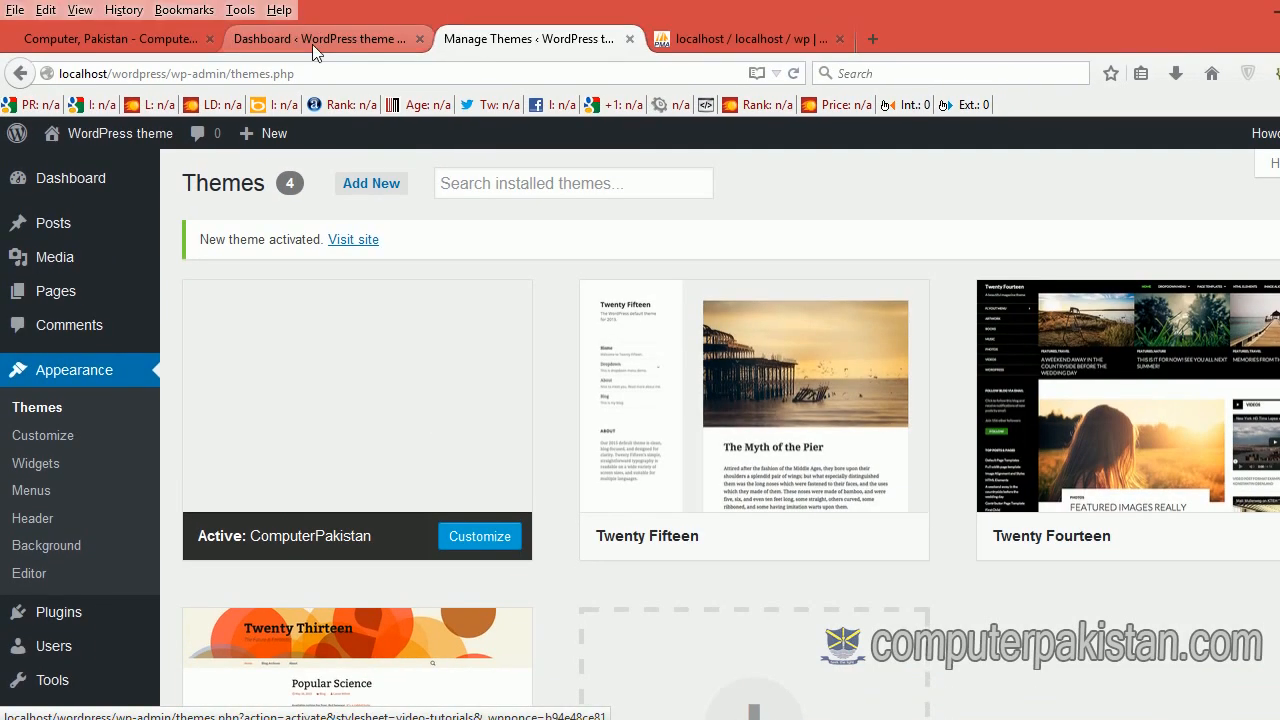
Step: Open the live site in a new tab from the Dashboard and scroll through it
{"action": "left_click", "coordinate": [311, 44]}
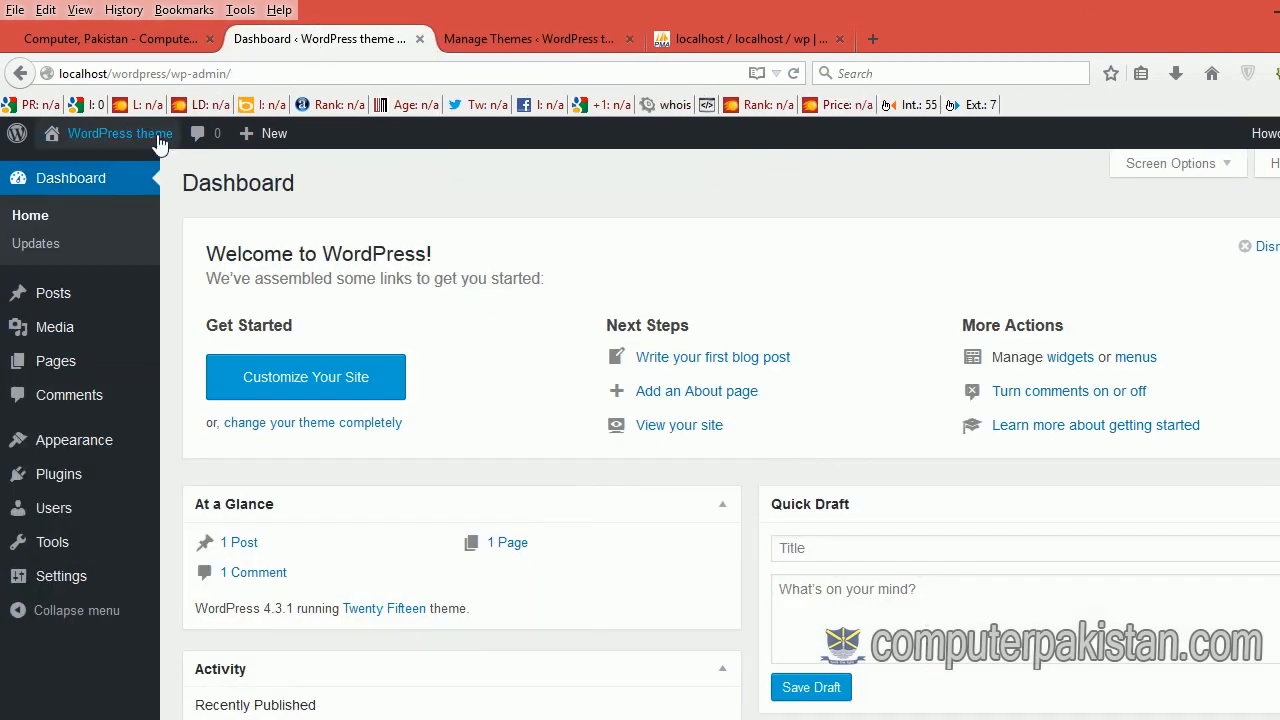
{"action": "mouse_move", "coordinate": [50, 142]}
{"action": "right_click", "coordinate": [64, 174]}
{"action": "left_click", "coordinate": [93, 190]}
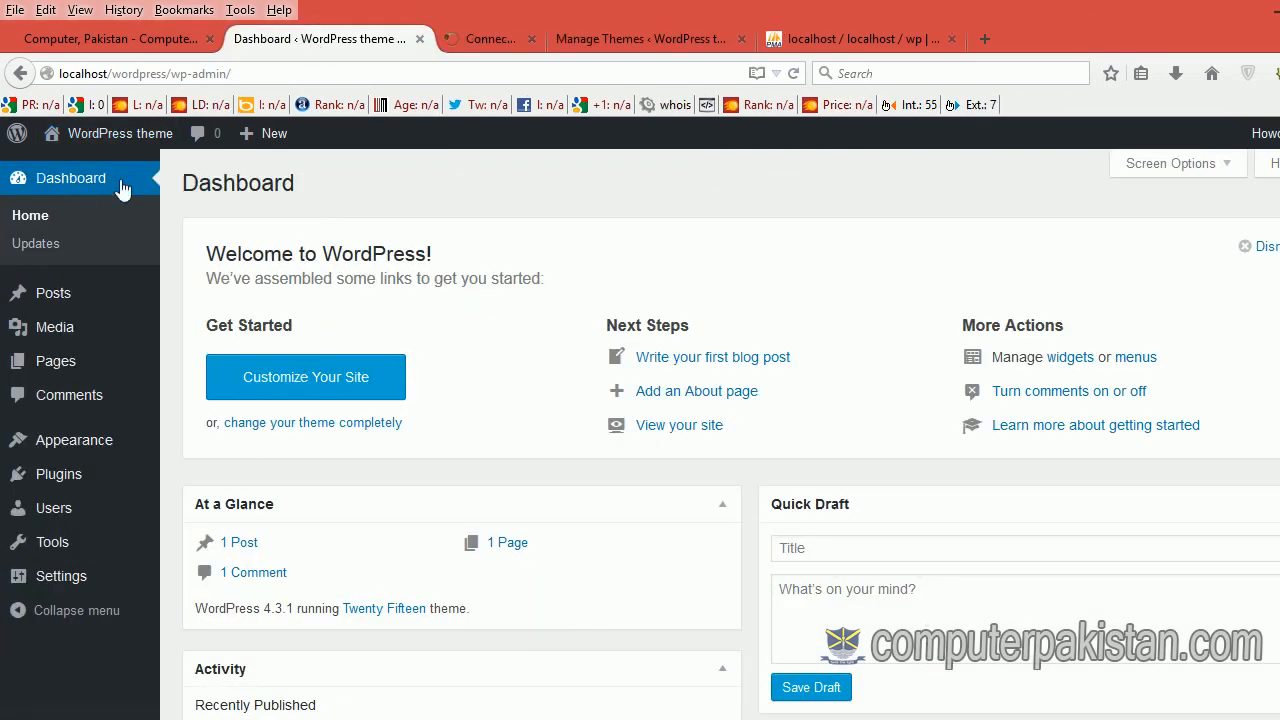
{"action": "left_click", "coordinate": [499, 44]}
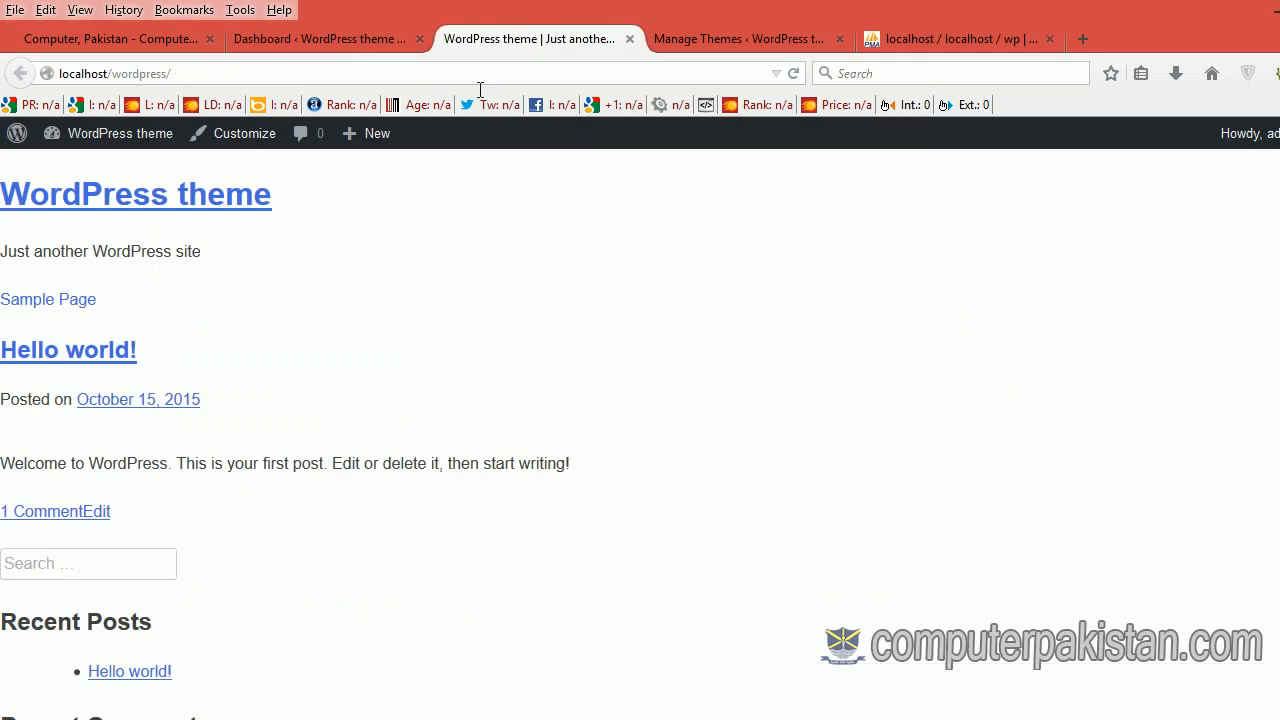
{"action": "scroll", "coordinate": [476, 297], "scroll_direction": "down", "scroll_amount": 5}
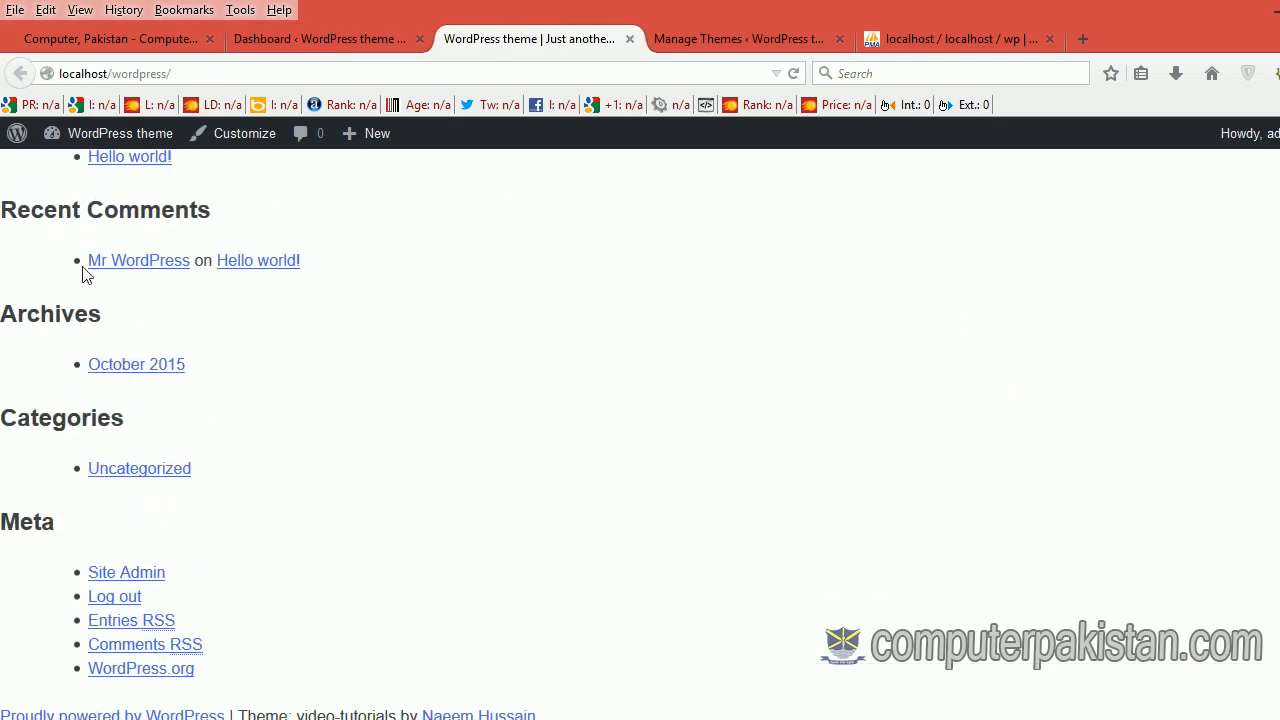
{"action": "scroll", "coordinate": [146, 297], "scroll_direction": "up", "scroll_amount": 5}
{"action": "scroll", "coordinate": [155, 380], "scroll_direction": "down", "scroll_amount": 5}
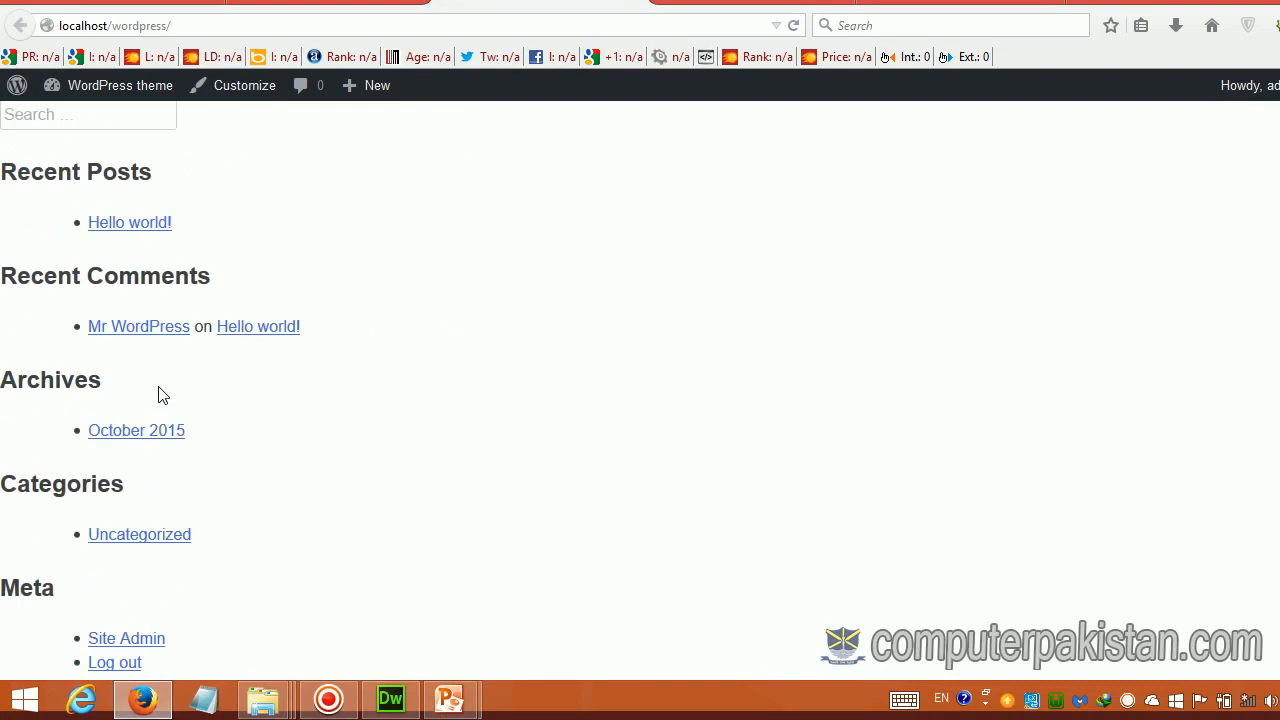
{"action": "scroll", "coordinate": [178, 370], "scroll_direction": "down", "scroll_amount": 2}
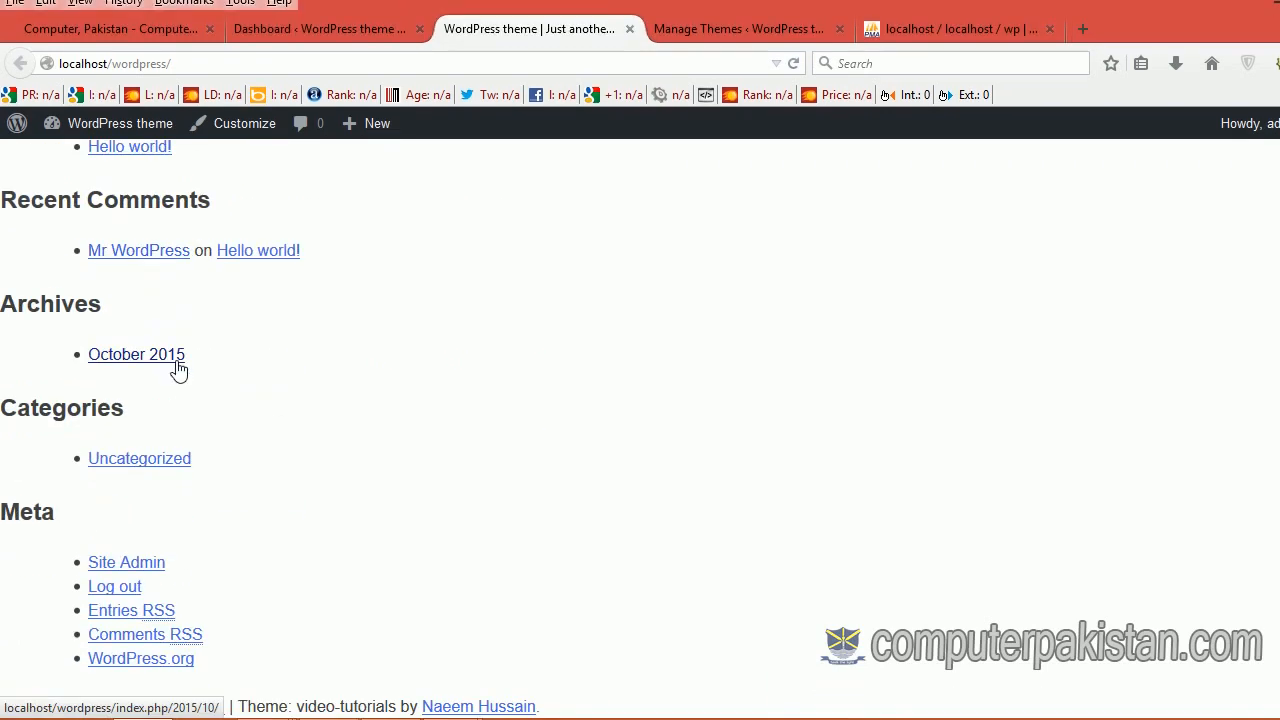
{"action": "scroll", "coordinate": [178, 370], "scroll_direction": "up", "scroll_amount": 8}
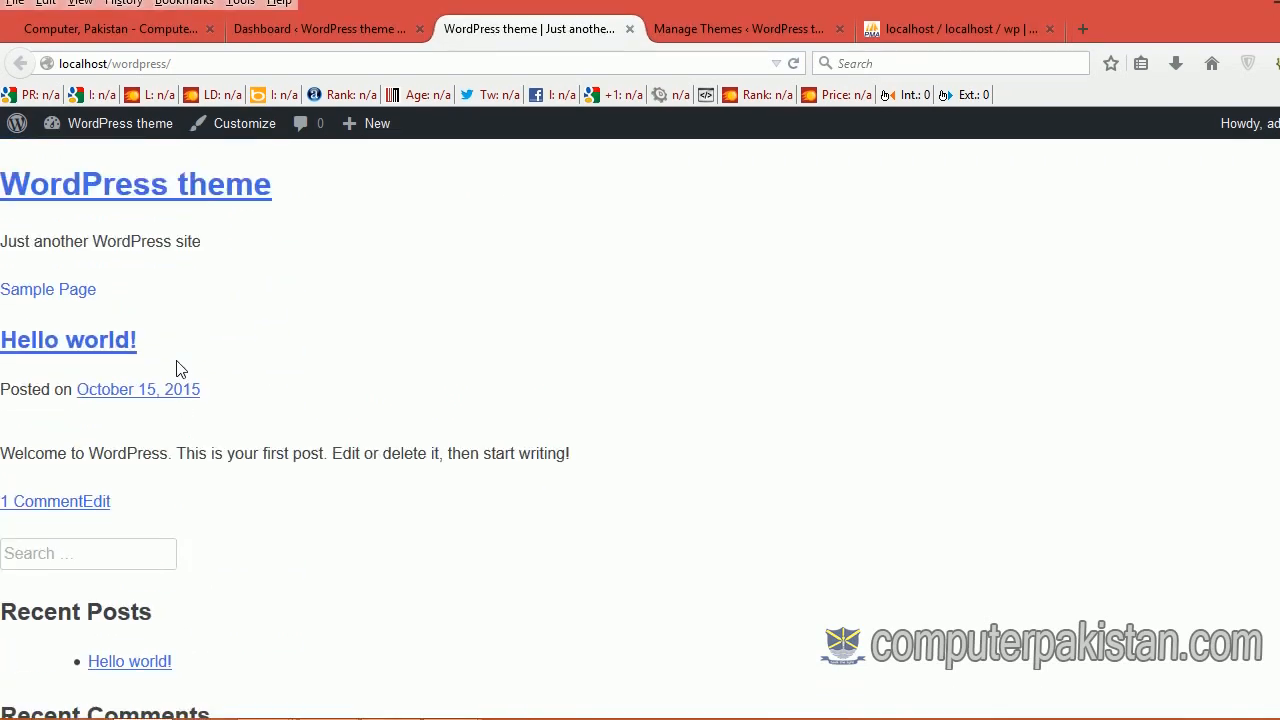
Step: Reload the home page via the 'WordPress theme' title and scroll to the footer
{"action": "left_click", "coordinate": [176, 215]}
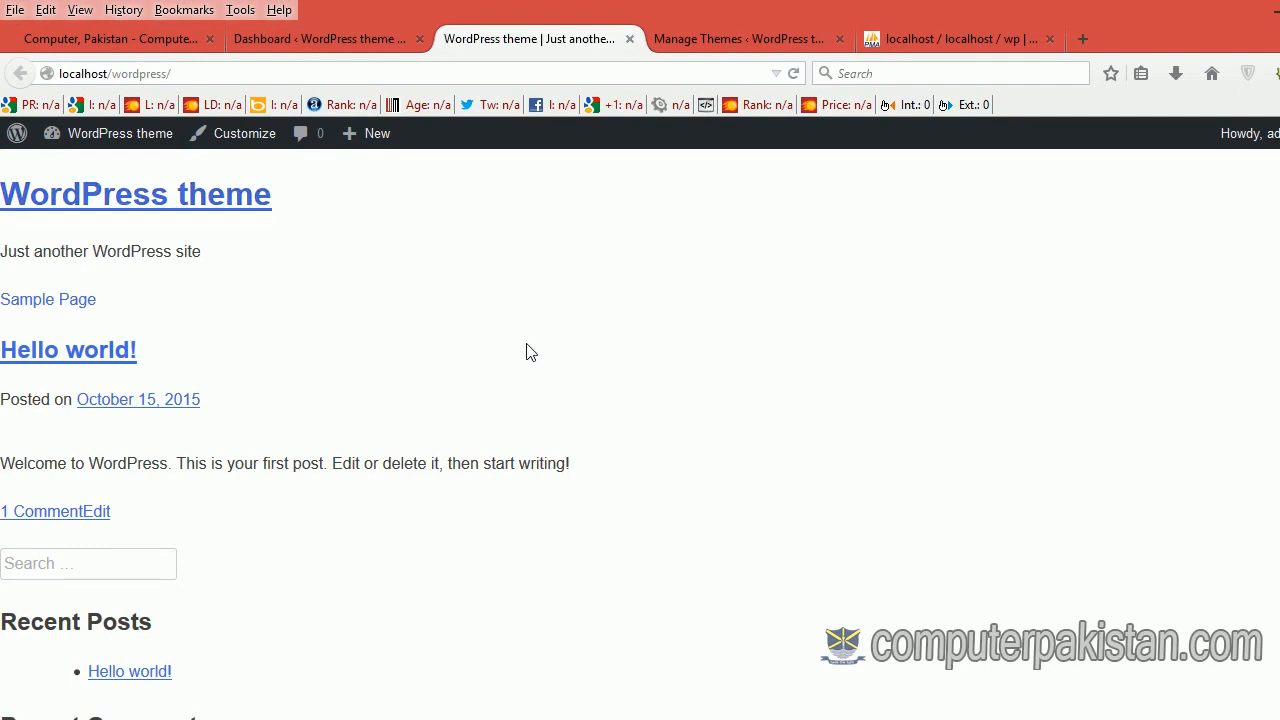
{"action": "scroll", "coordinate": [530, 352], "scroll_direction": "down", "scroll_amount": 8}
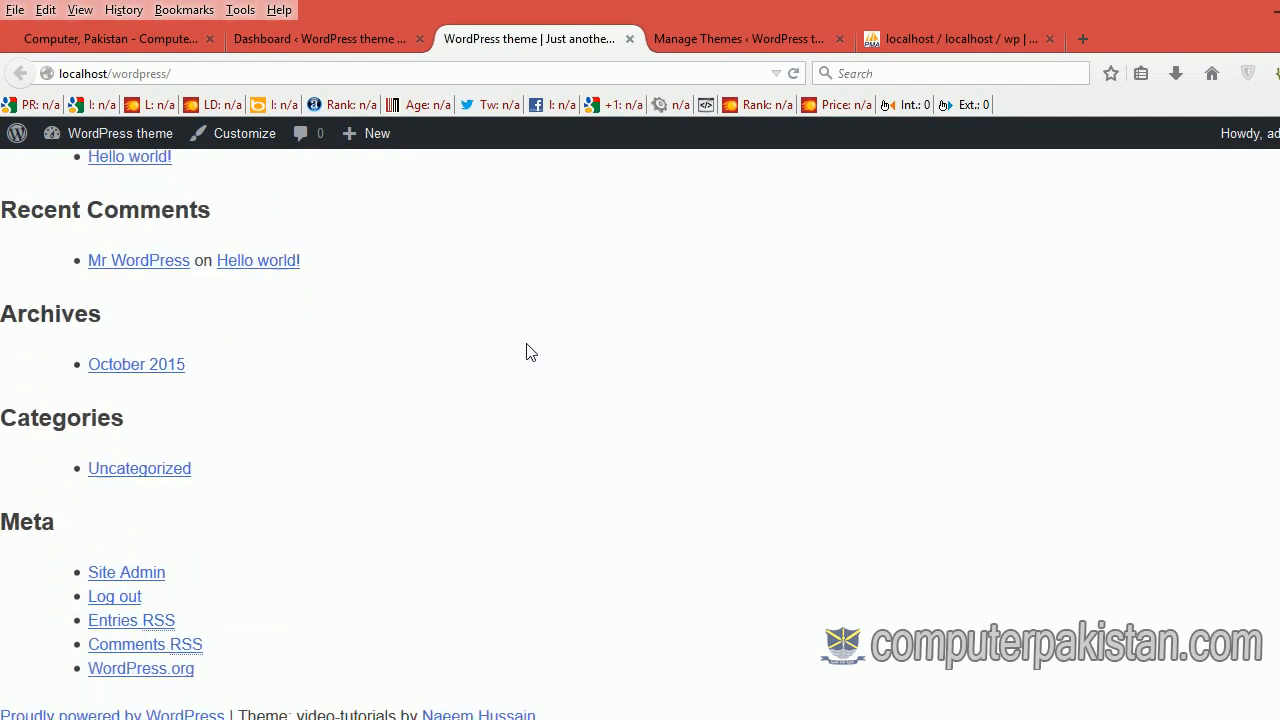
{"action": "scroll", "coordinate": [530, 352], "scroll_direction": "up", "scroll_amount": 10}
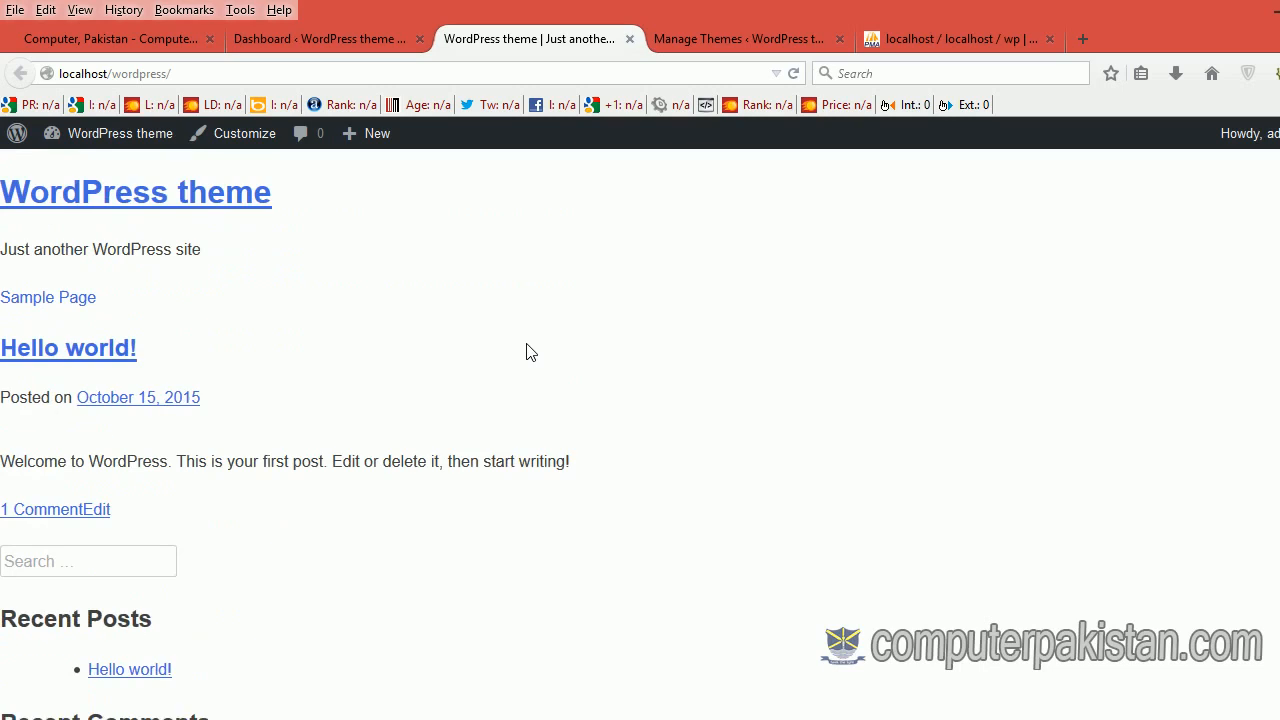
{"action": "scroll", "coordinate": [530, 352], "scroll_direction": "down", "scroll_amount": 1}
{"action": "scroll", "coordinate": [530, 352], "scroll_direction": "down", "scroll_amount": 1}
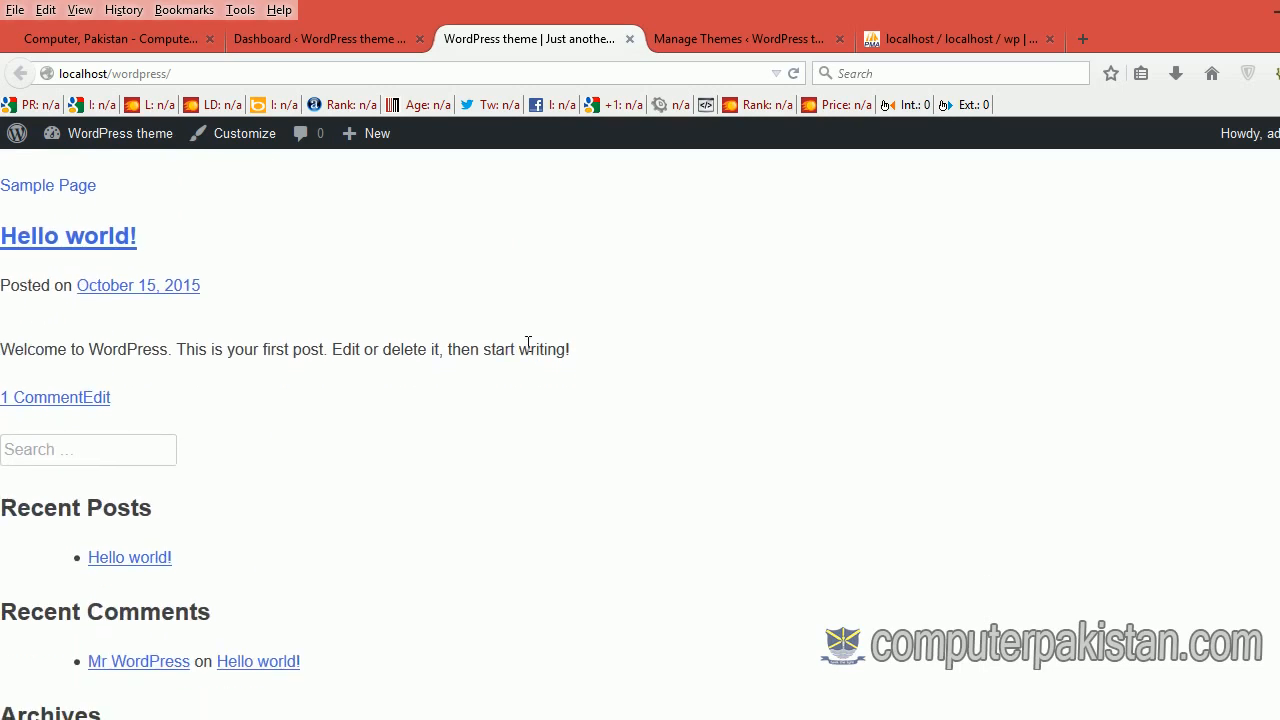
{"action": "left_click", "coordinate": [131, 290]}
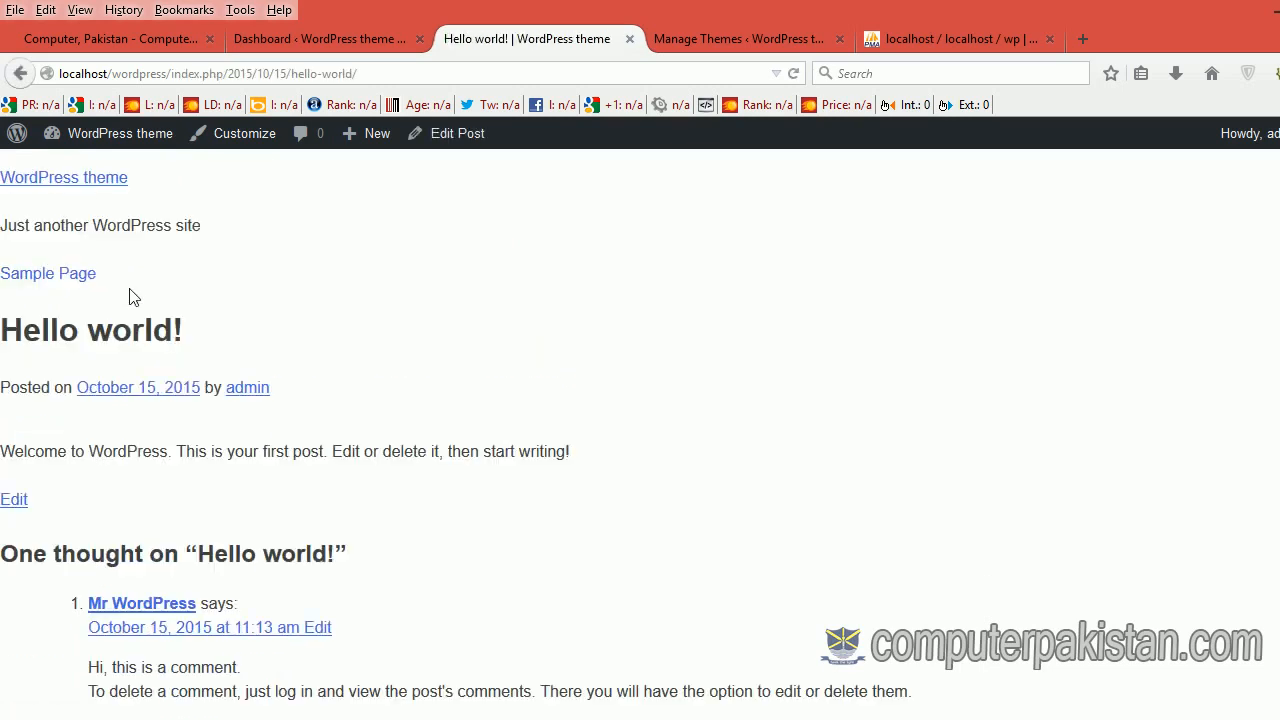
{"action": "scroll", "coordinate": [389, 337], "scroll_direction": "down", "scroll_amount": 1}
{"action": "scroll", "coordinate": [389, 337], "scroll_direction": "down", "scroll_amount": 1}
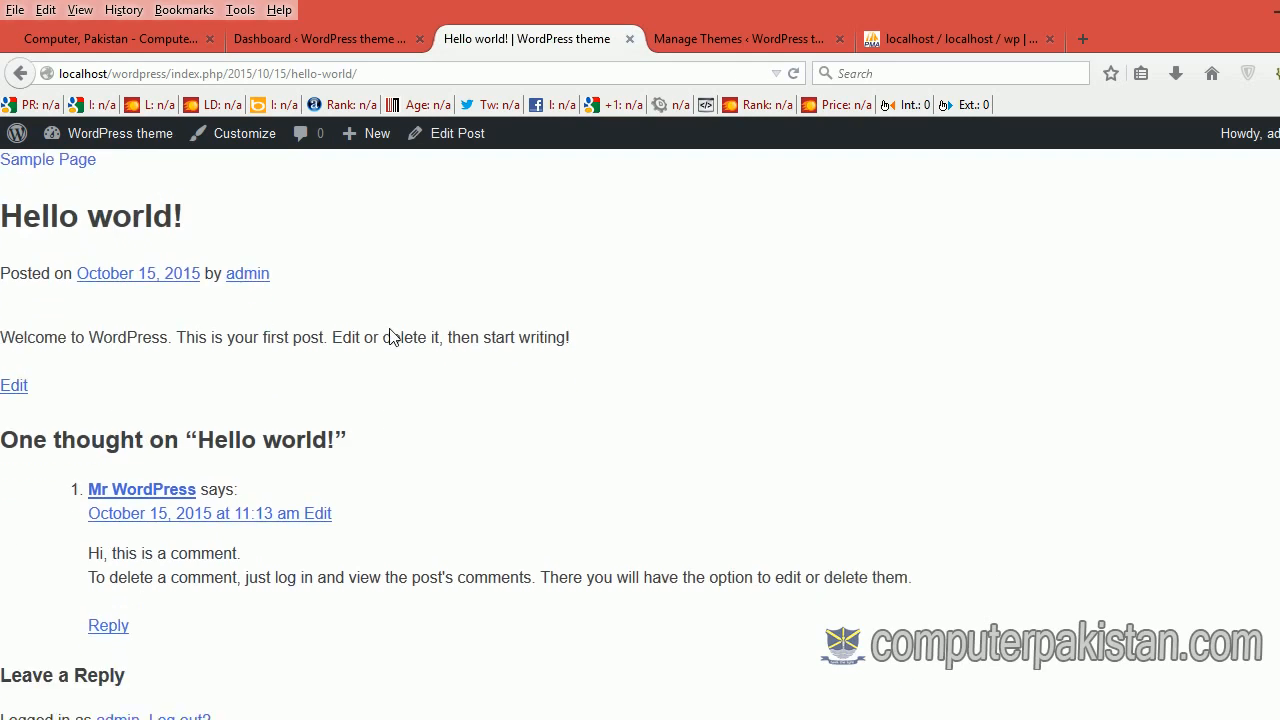
{"action": "left_click", "coordinate": [52, 160]}
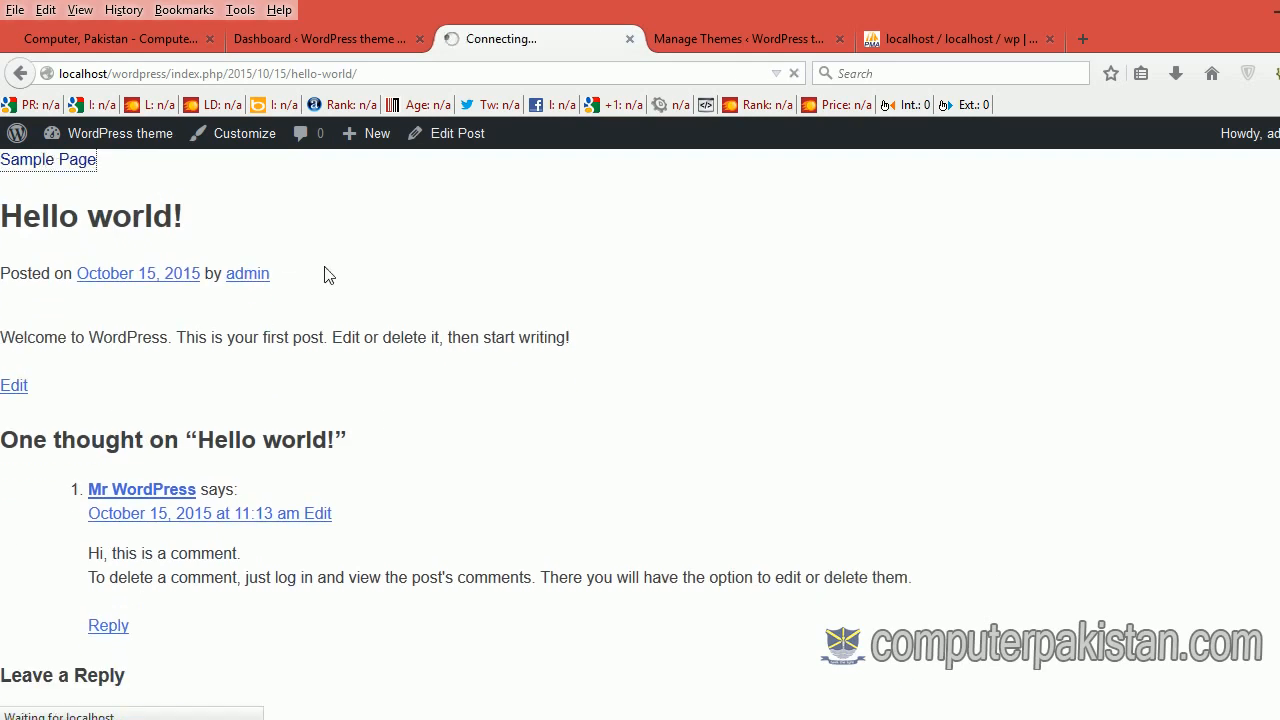
{"action": "scroll", "coordinate": [324, 275], "scroll_direction": "down", "scroll_amount": 6}
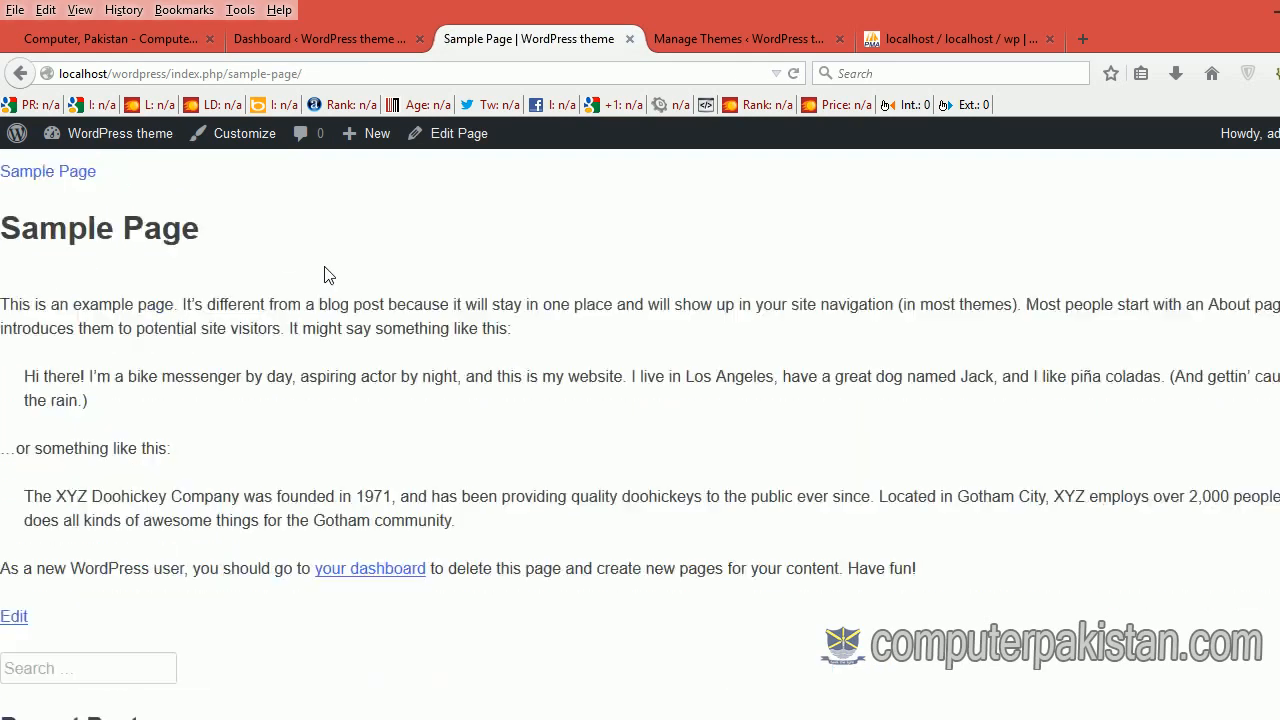
{"action": "scroll", "coordinate": [324, 275], "scroll_direction": "down", "scroll_amount": 2}
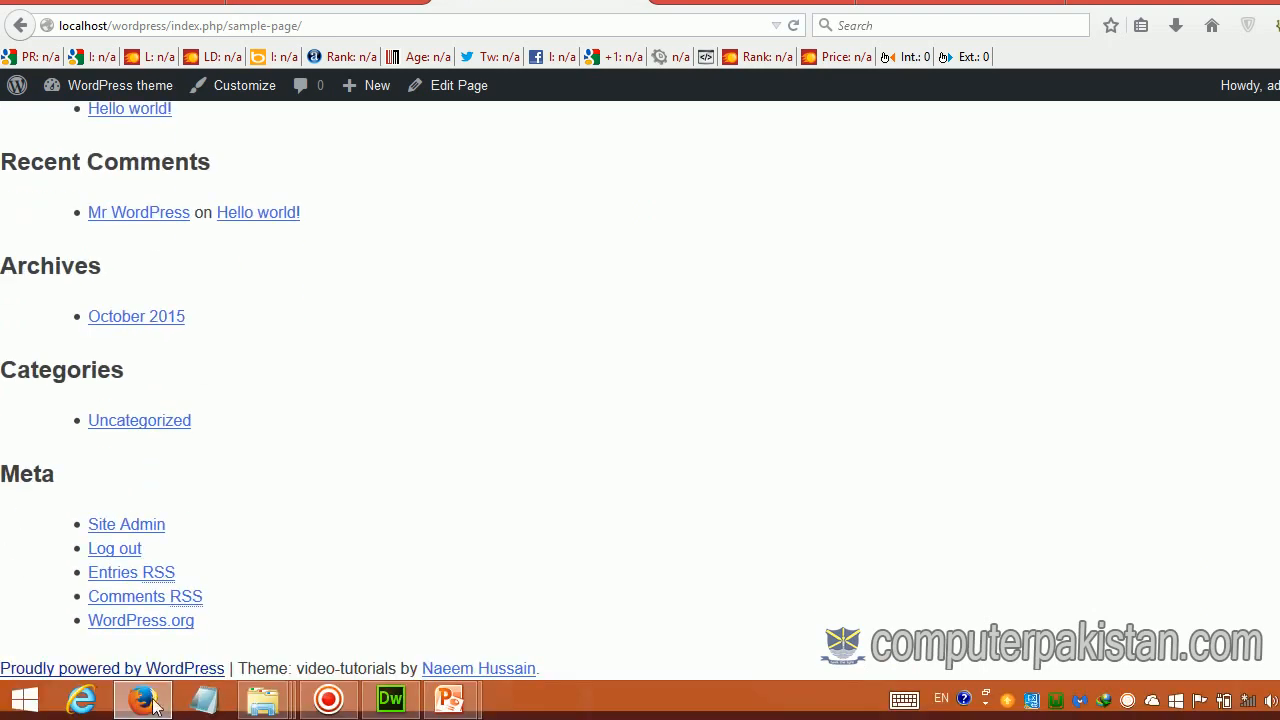
{"action": "scroll", "coordinate": [106, 567], "scroll_direction": "up", "scroll_amount": 8}
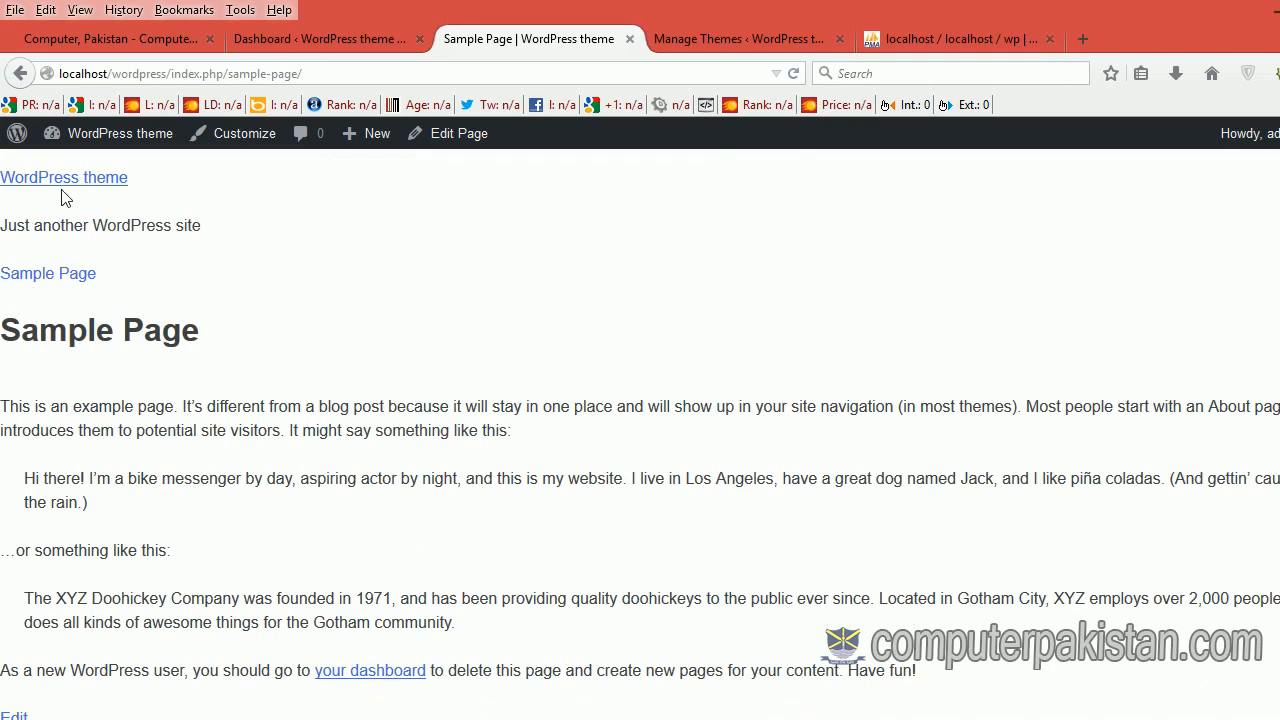
{"action": "left_click", "coordinate": [57, 276]}
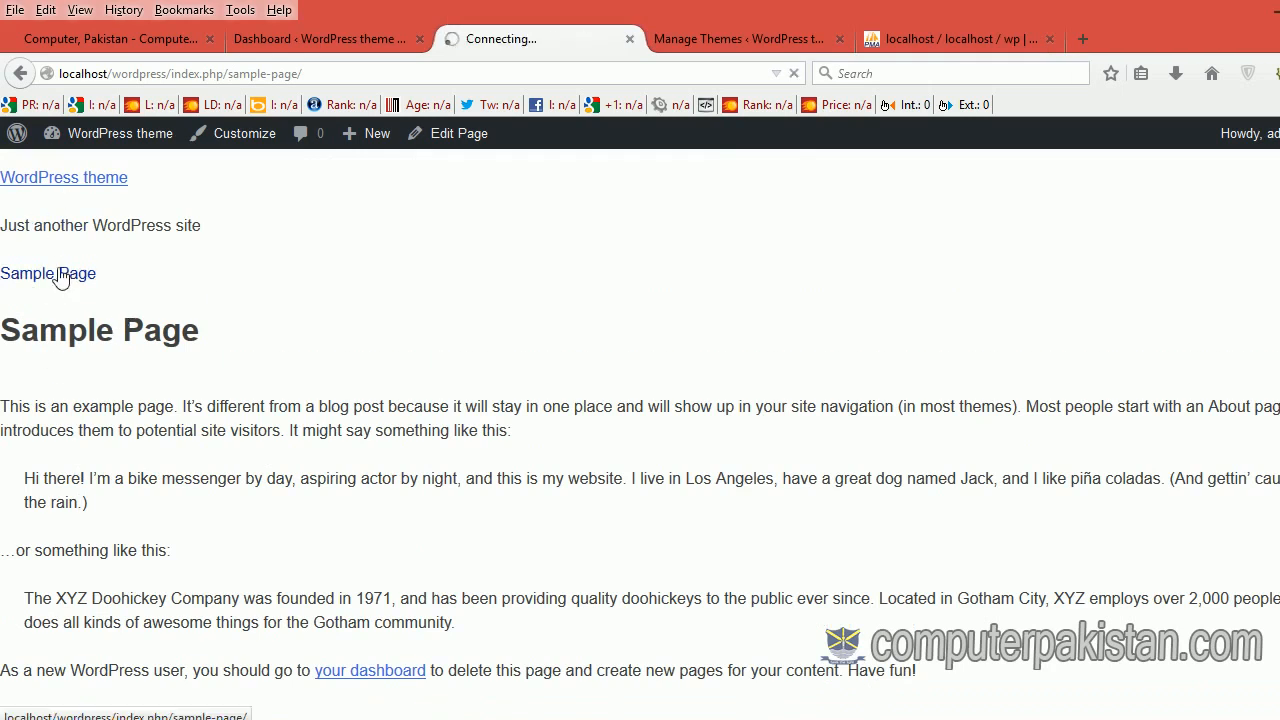
{"action": "left_click", "coordinate": [63, 182]}
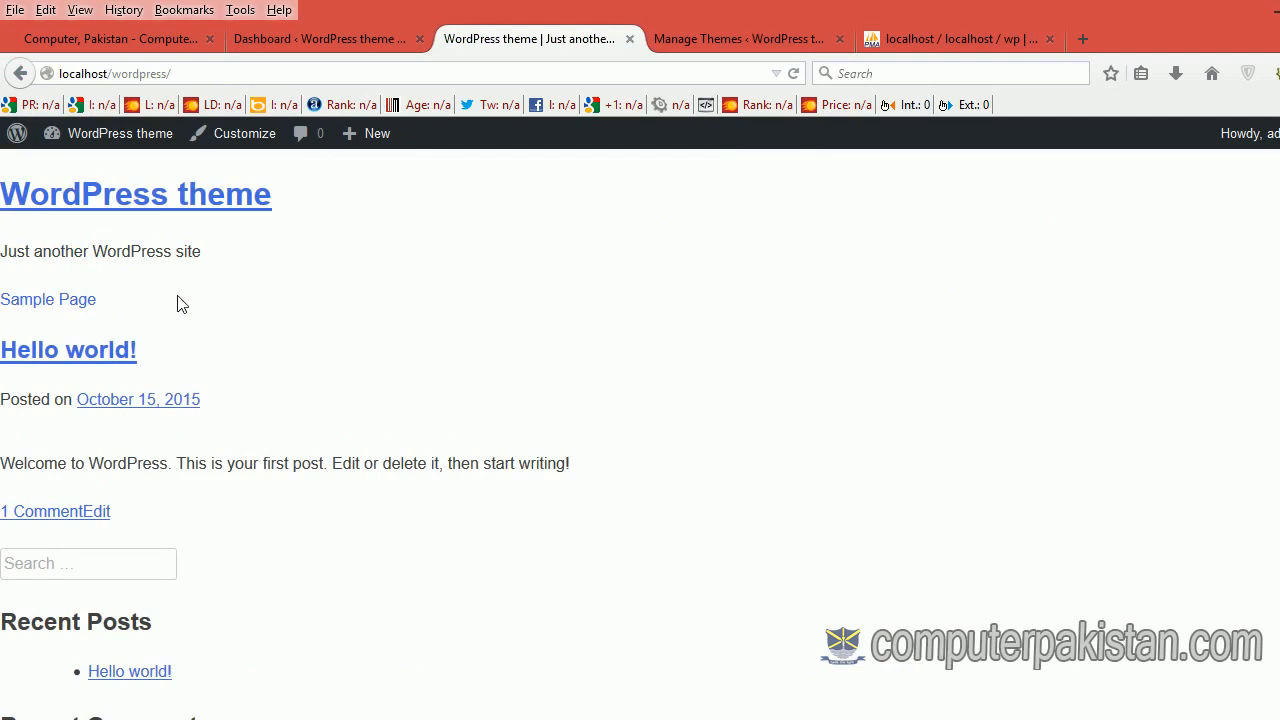
{"action": "scroll", "coordinate": [180, 304], "scroll_direction": "down", "scroll_amount": 5}
{"action": "scroll", "coordinate": [186, 305], "scroll_direction": "up", "scroll_amount": 6}
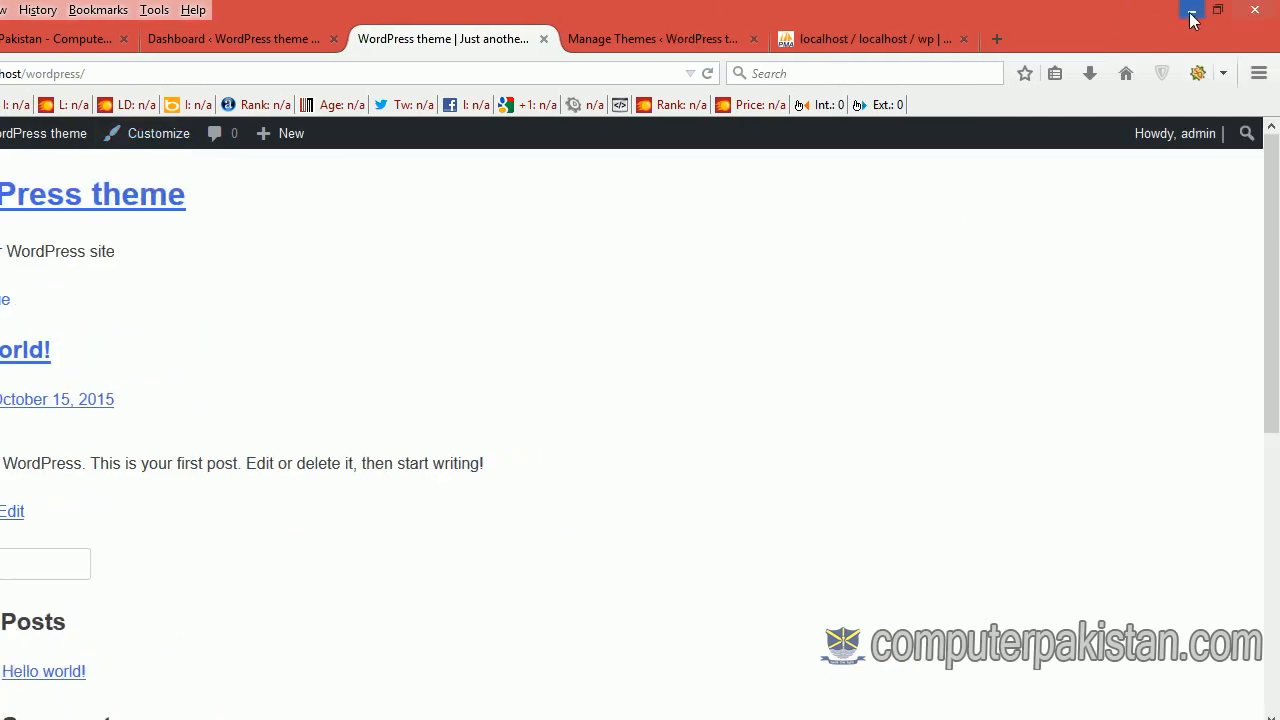
Step: Minimize Firefox to show the themes folder, then resume the 'Arrange the Installations' slideshow
{"action": "left_click", "coordinate": [1192, 14]}
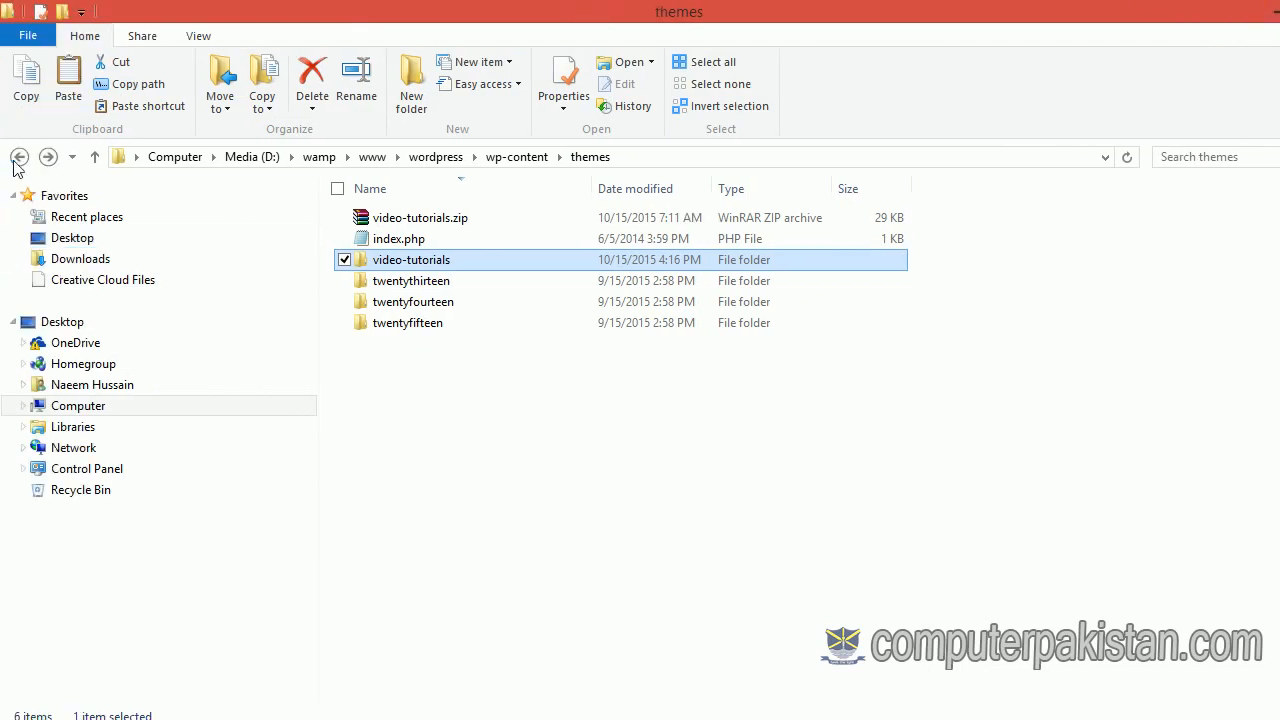
{"action": "mouse_move", "coordinate": [355, 338]}
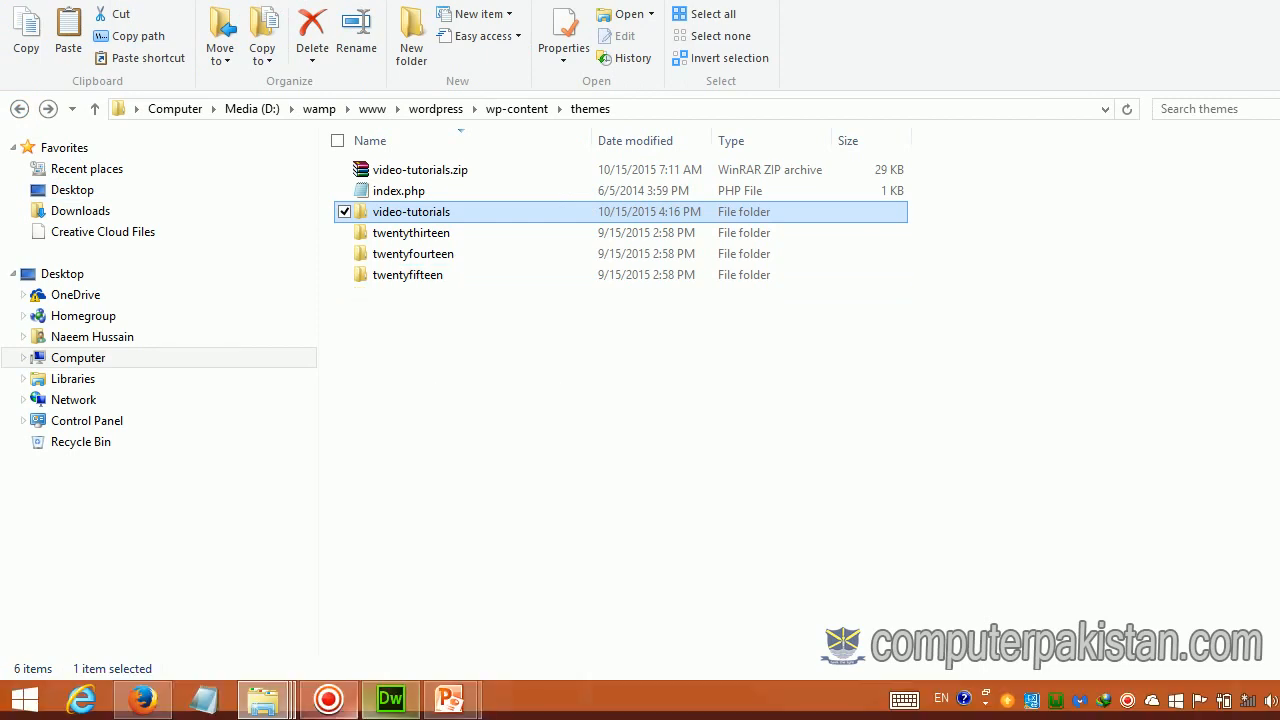
{"action": "mouse_move", "coordinate": [445, 703]}
{"action": "left_click", "coordinate": [508, 640]}
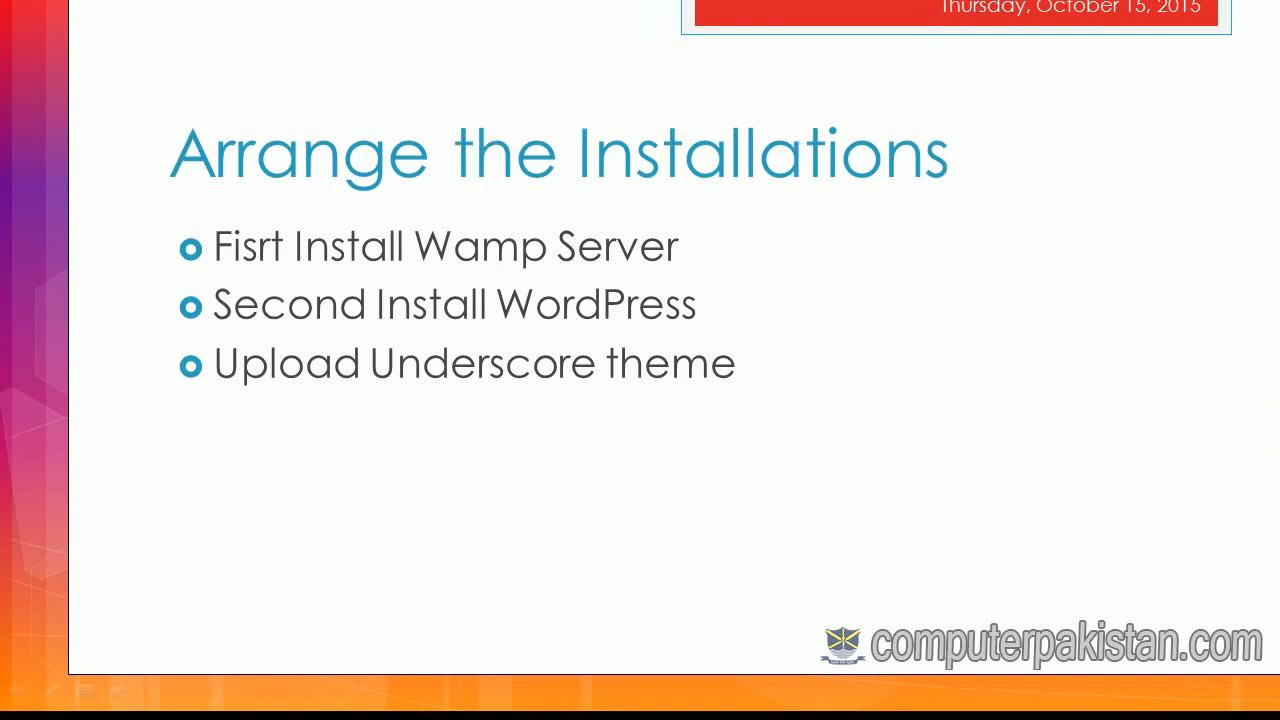
{"action": "key", "text": "super+d"}
{"action": "left_click", "coordinate": [160, 704]}
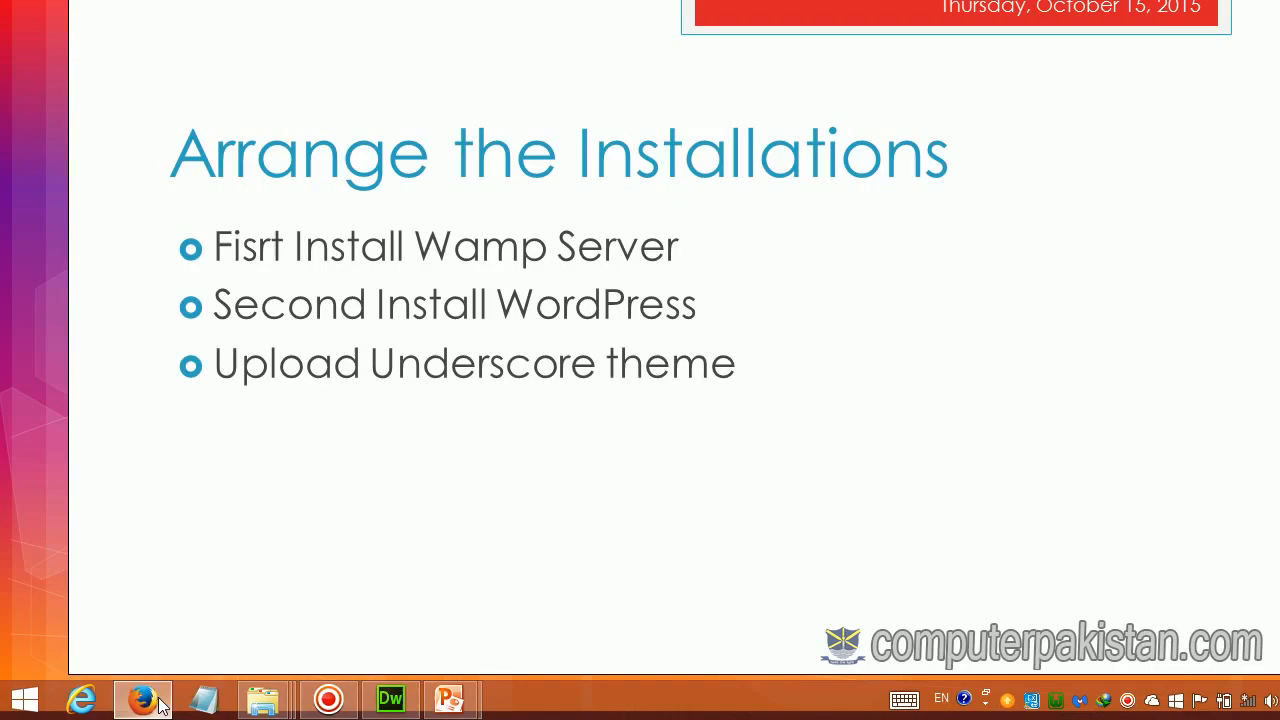
{"action": "scroll", "coordinate": [263, 329], "scroll_direction": "down", "scroll_amount": 9}
{"action": "scroll", "coordinate": [263, 329], "scroll_direction": "up", "scroll_amount": 10}
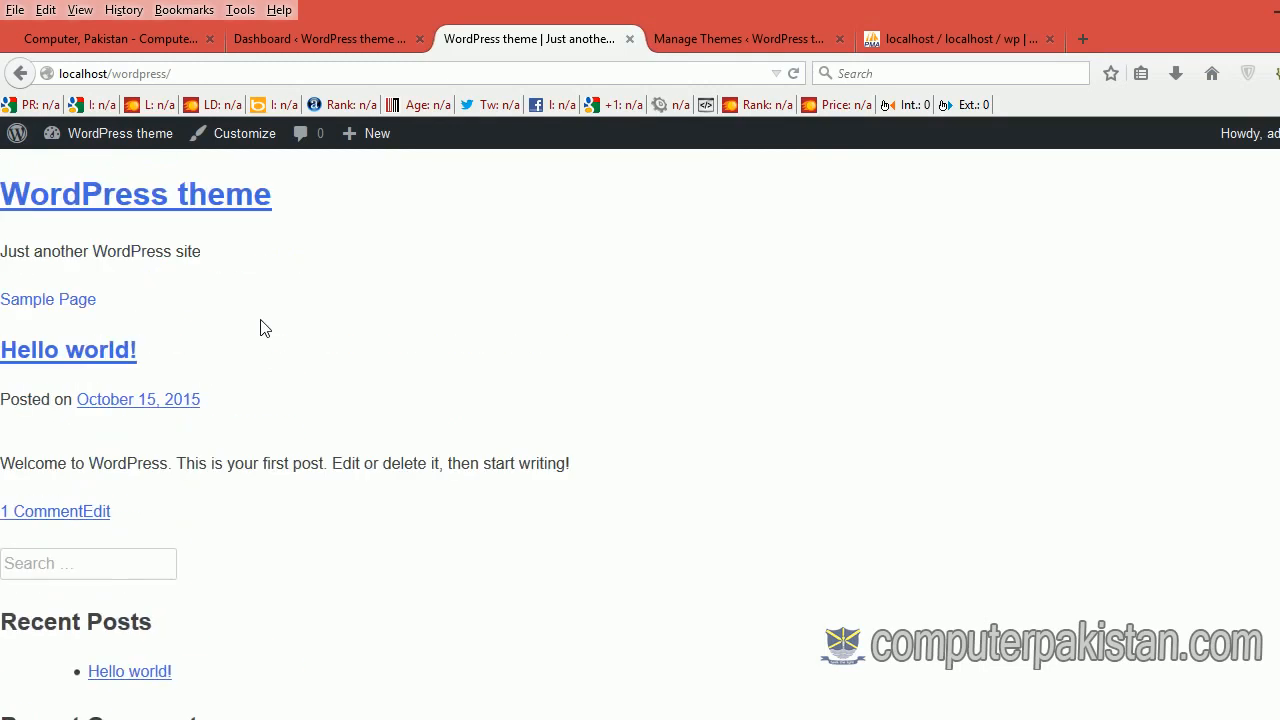
{"action": "scroll", "coordinate": [263, 329], "scroll_direction": "down", "scroll_amount": 9}
{"action": "scroll", "coordinate": [263, 329], "scroll_direction": "up", "scroll_amount": 9}
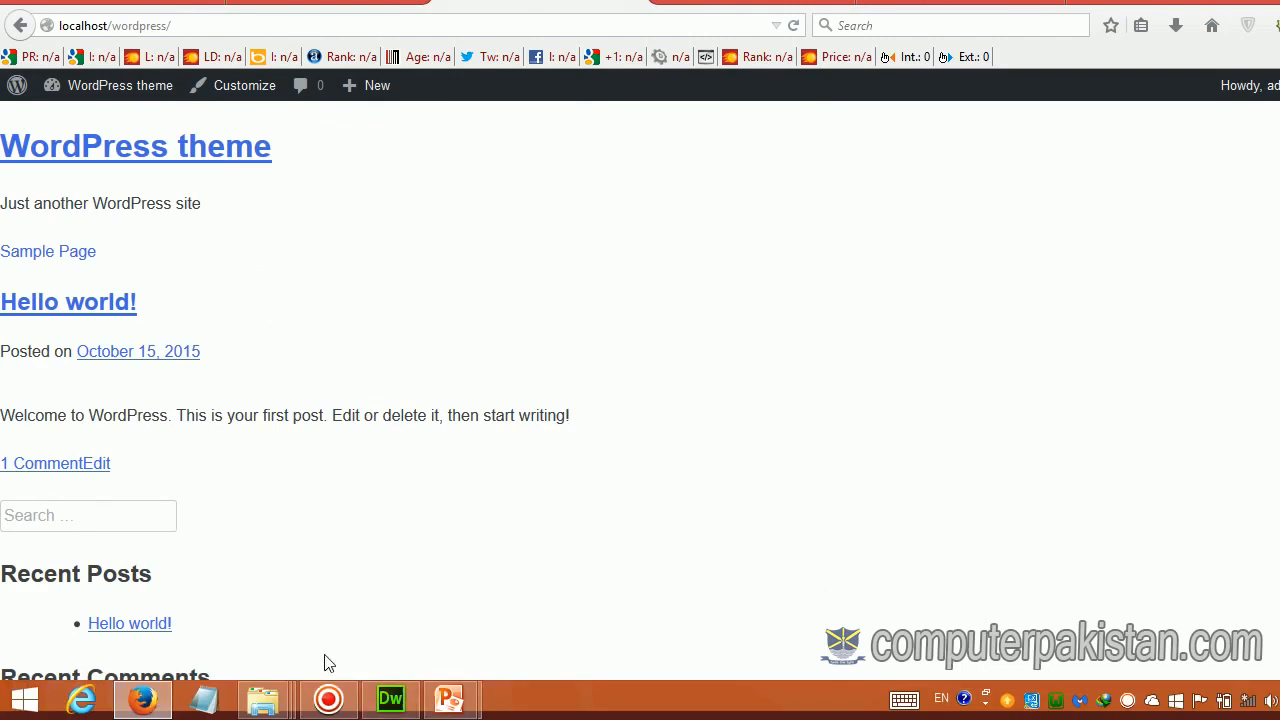
{"action": "mouse_move", "coordinate": [460, 698]}
{"action": "left_click", "coordinate": [497, 648]}
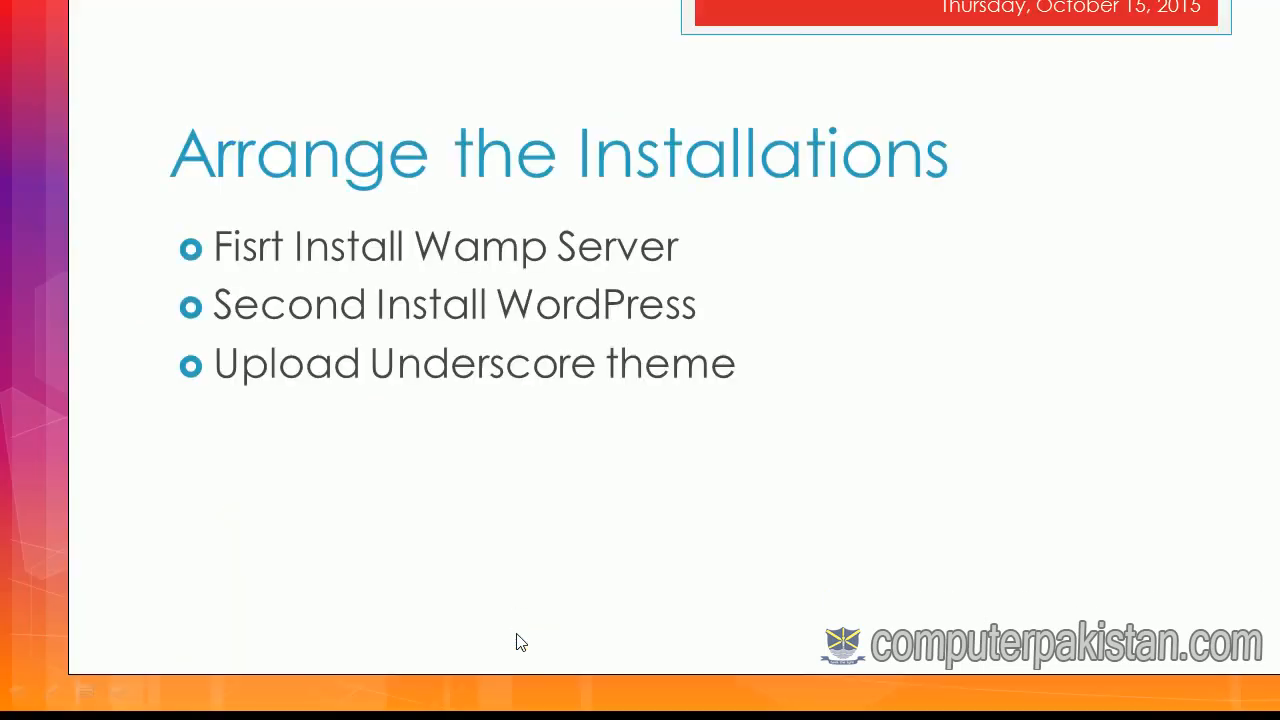
{"action": "left_click", "coordinate": [518, 633]}
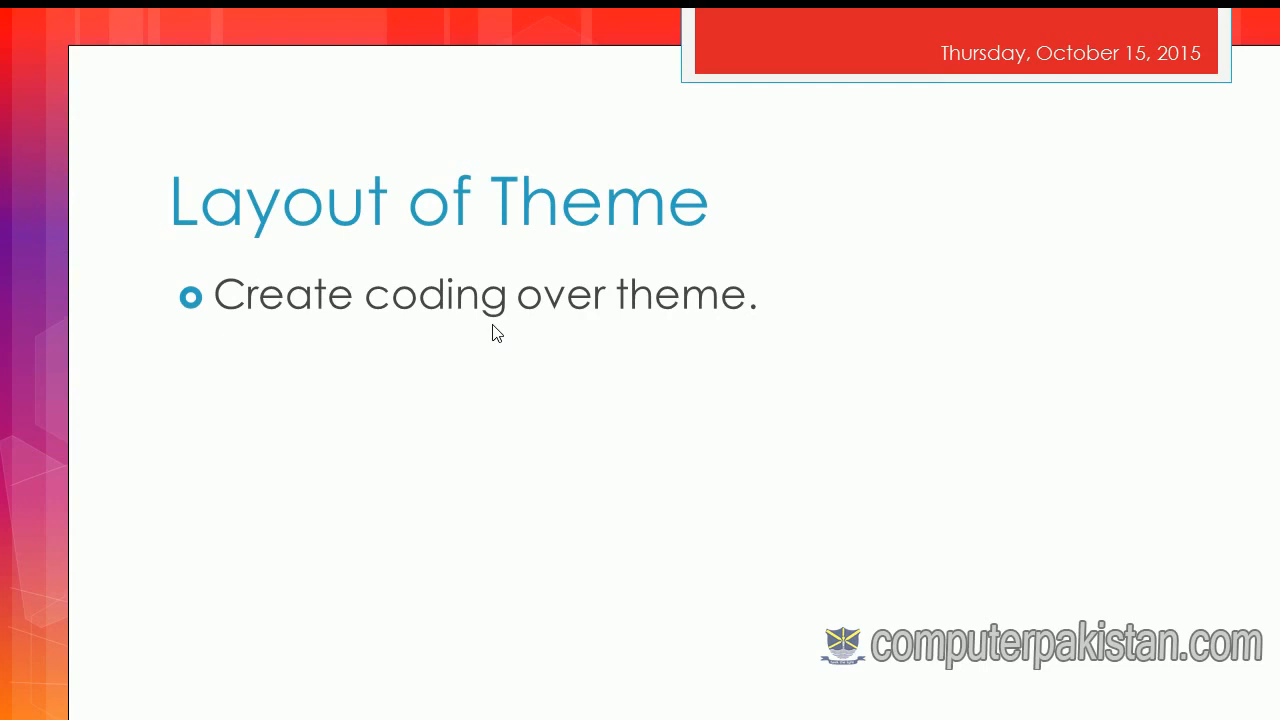
{"action": "key", "text": "Left"}
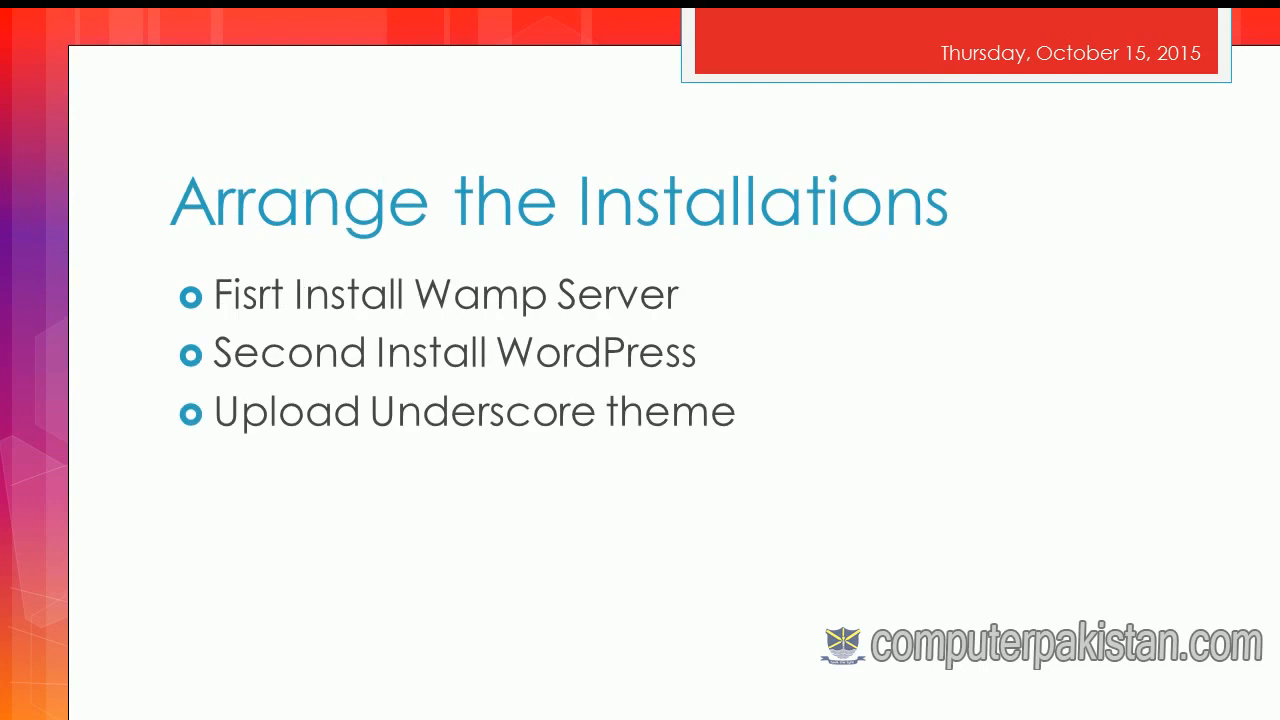